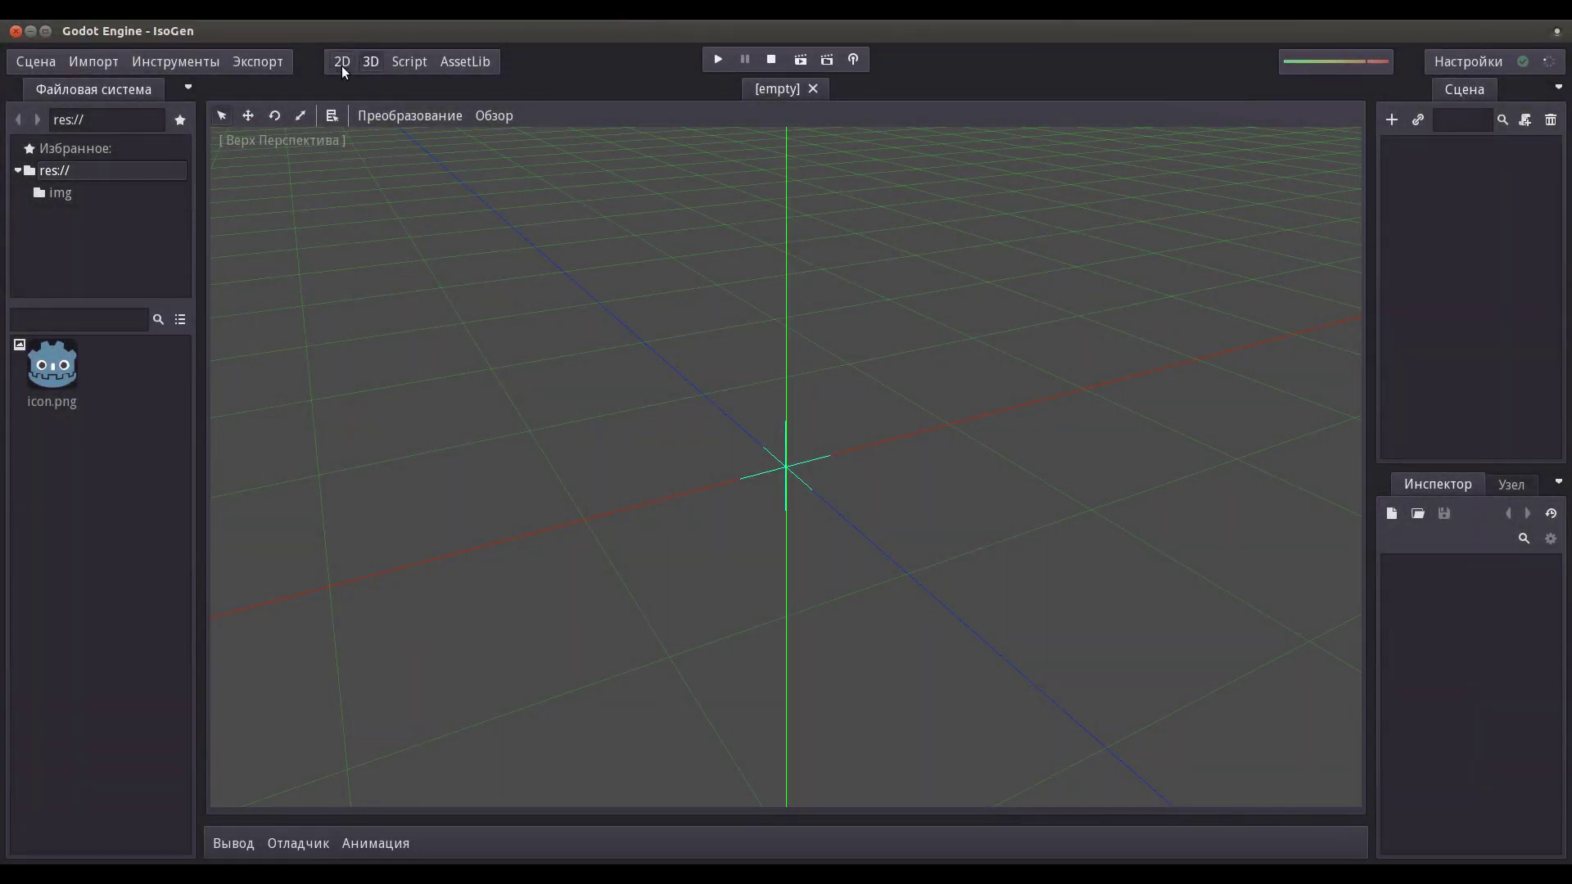
# - Switch to the 2D workspace, pan the canvas, and raise the splitter to enlarge the Inspector
pyautogui.click(341, 65)
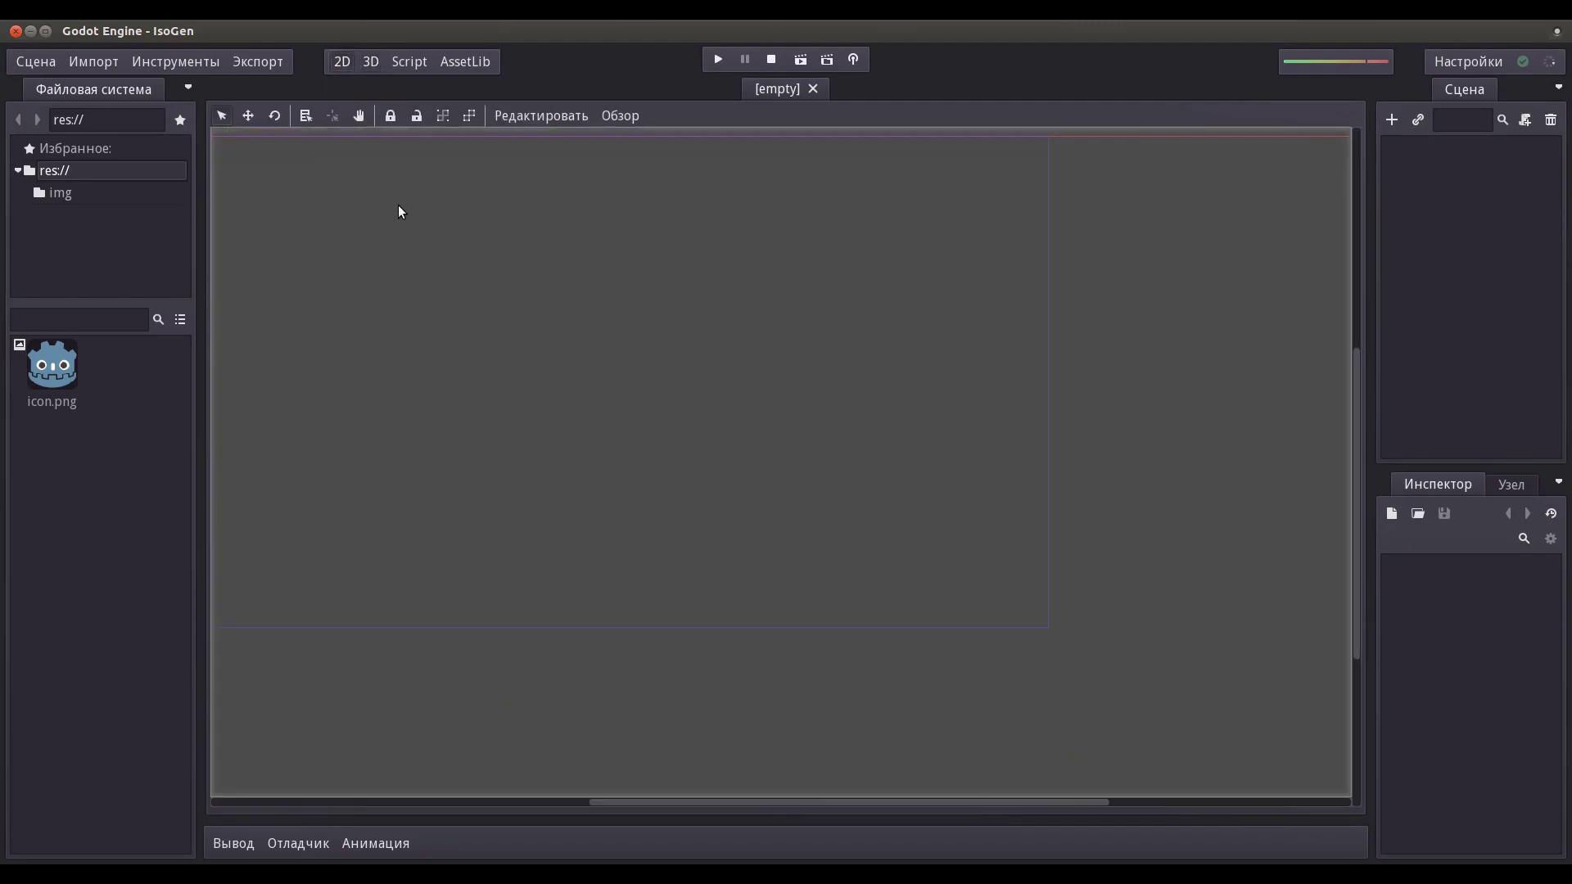
pyautogui.moveTo(398, 211); pyautogui.dragTo(447, 236, button='middle')
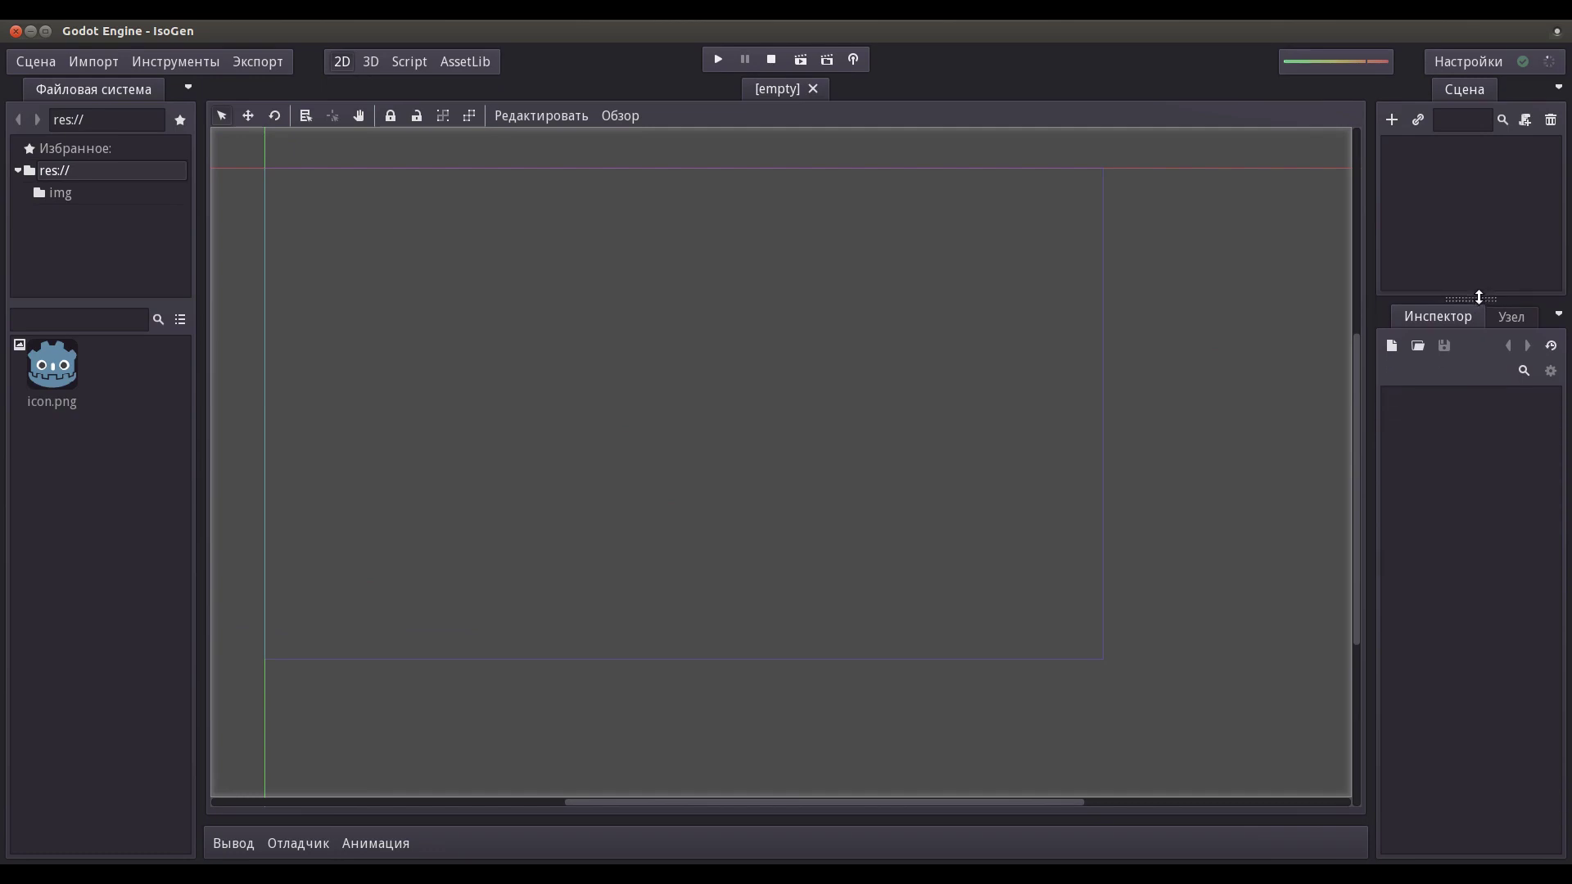
pyautogui.moveTo(1478, 469); pyautogui.dragTo(1480, 279)
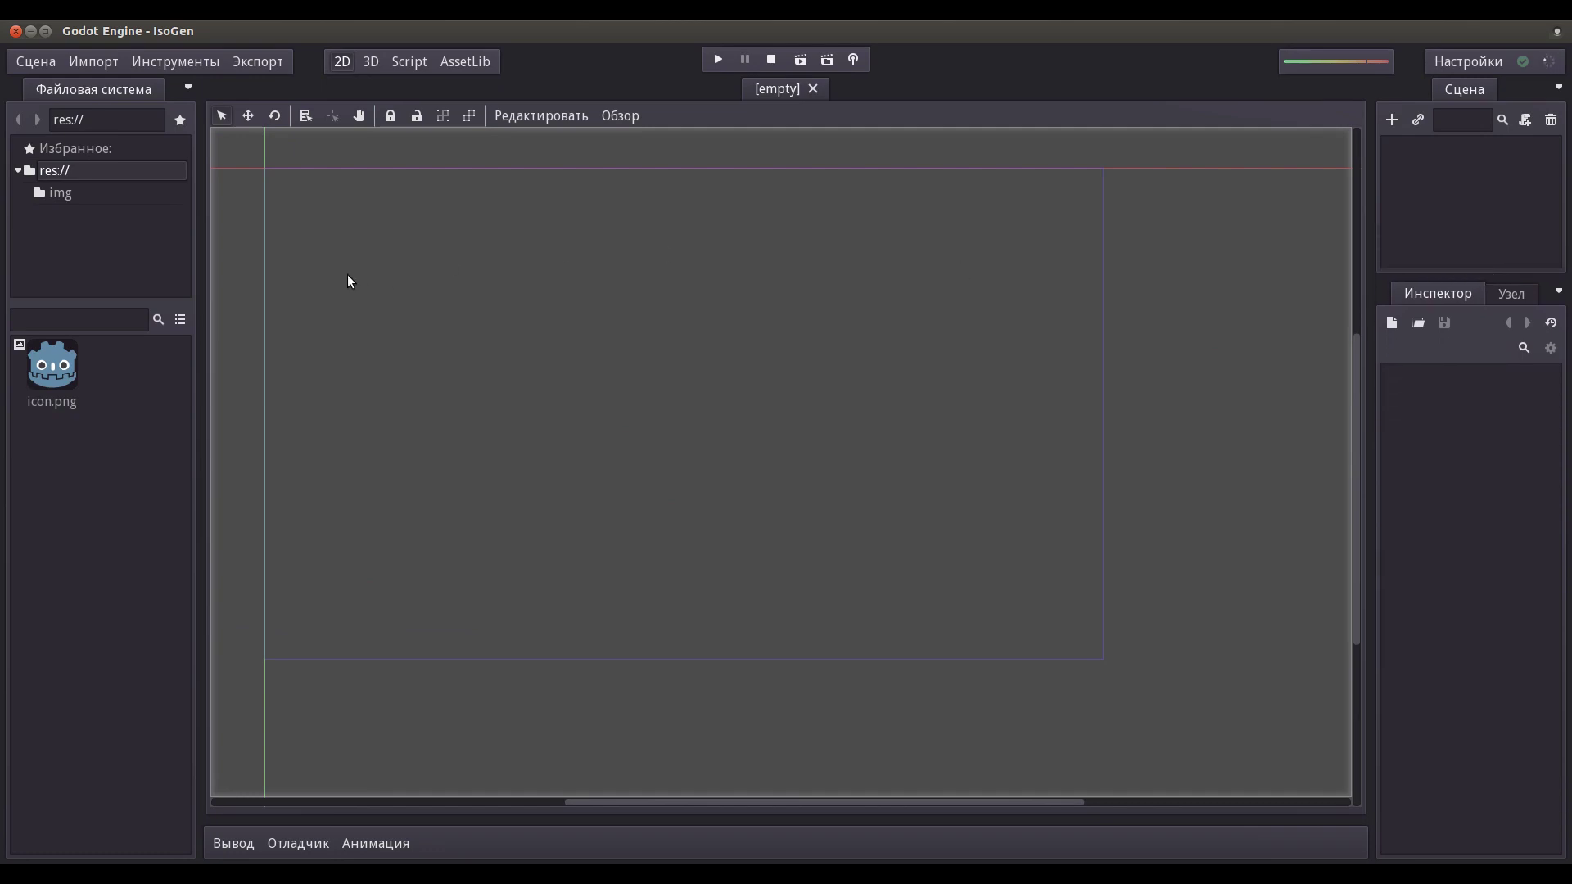
# - Open res://img/tile.png to show its 128×128 texture and preview in the Inspector
pyautogui.click(57, 193)
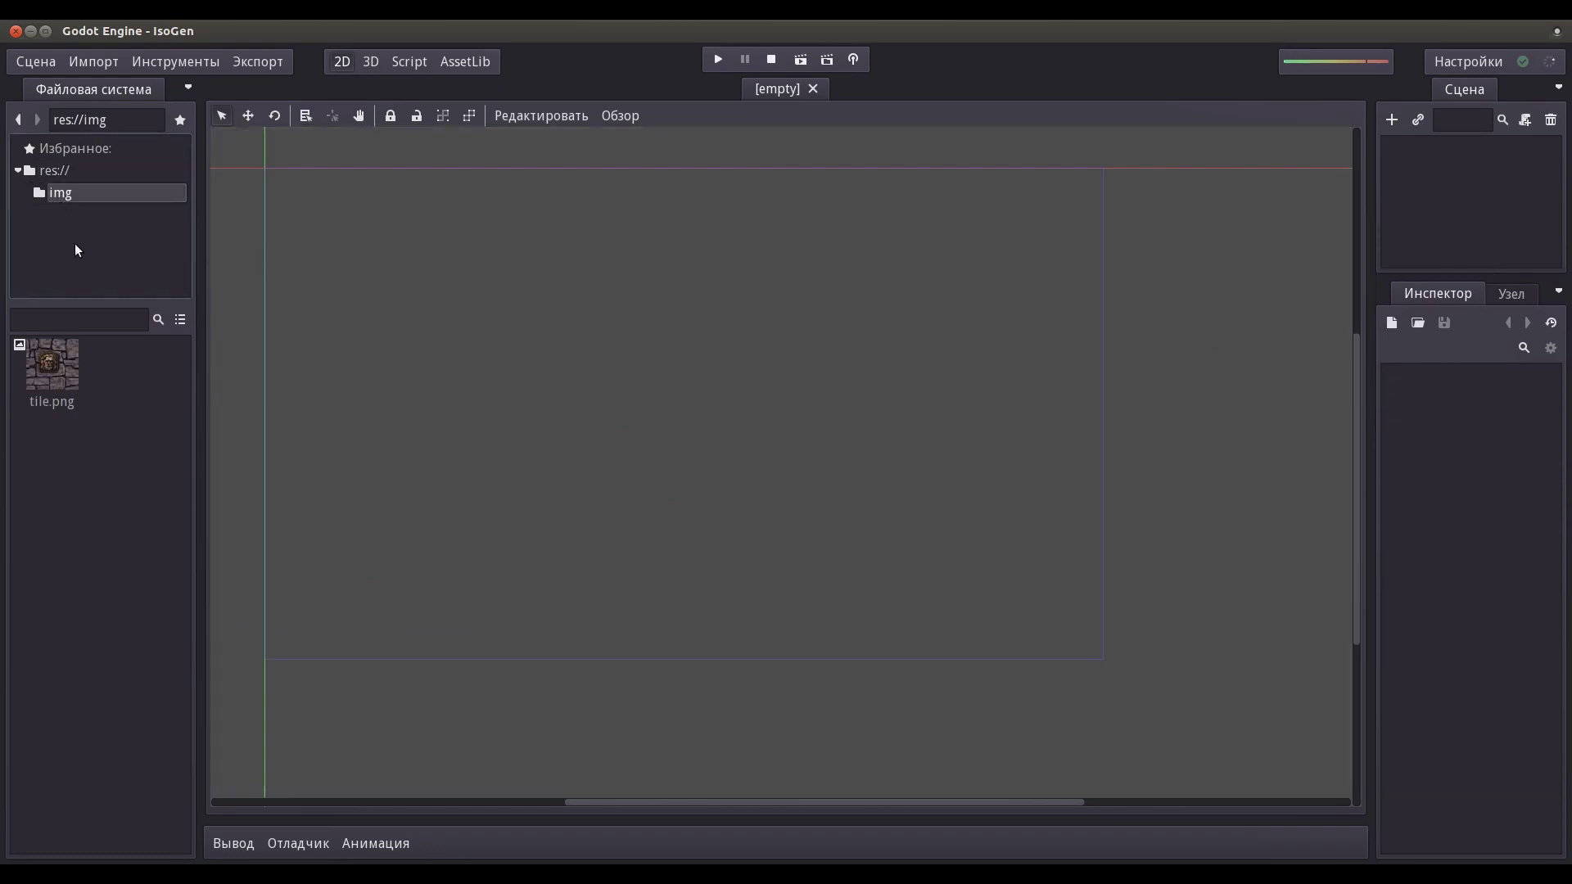
pyautogui.click(60, 378)
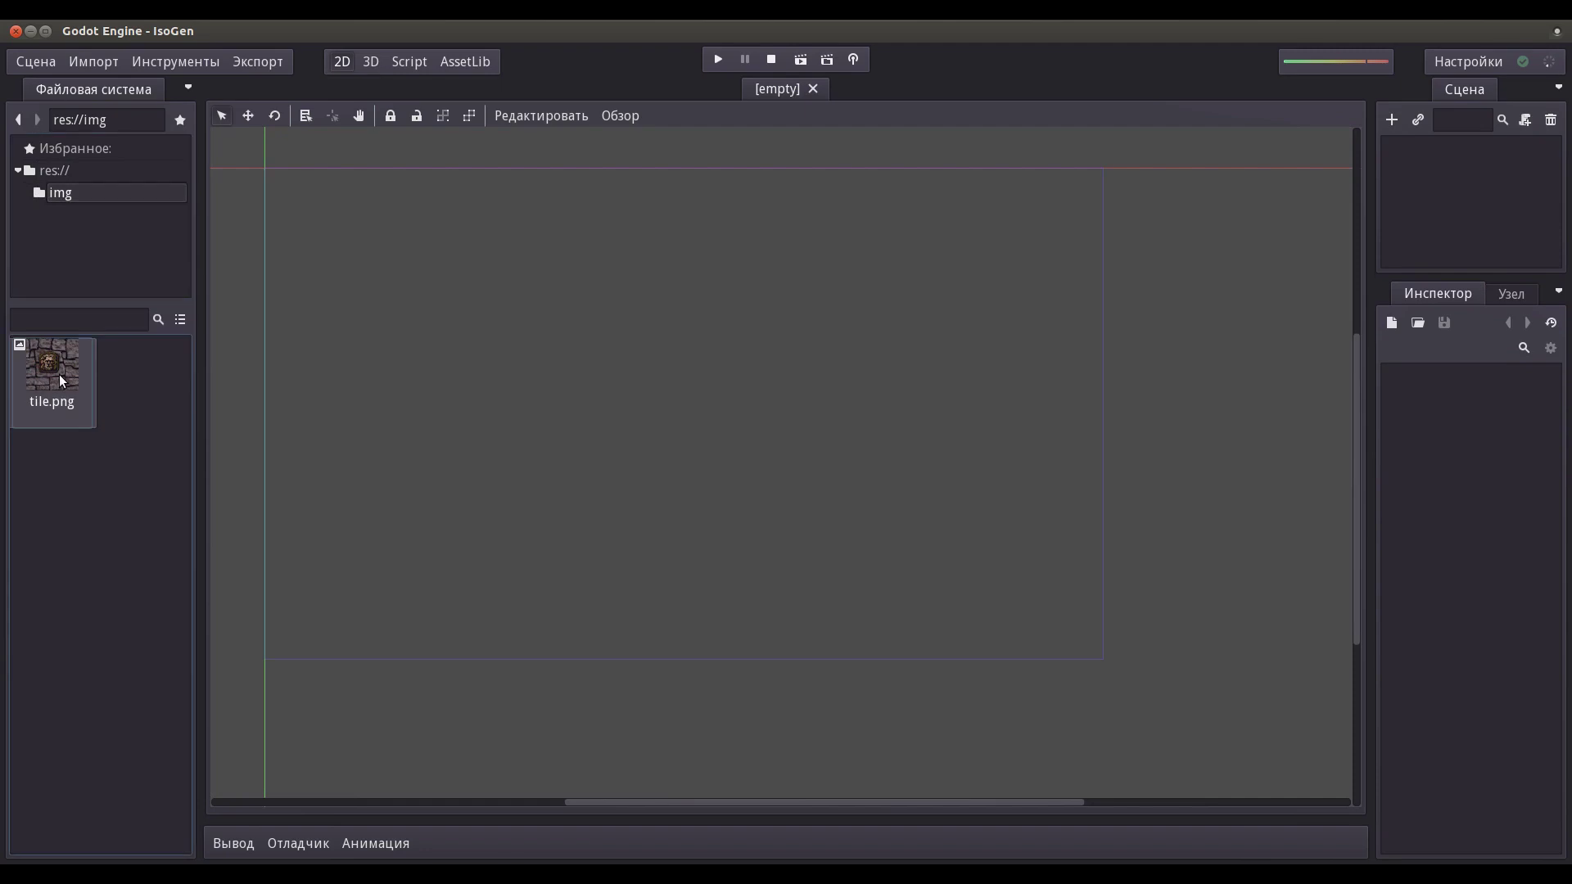
pyautogui.rightClick(62, 380)
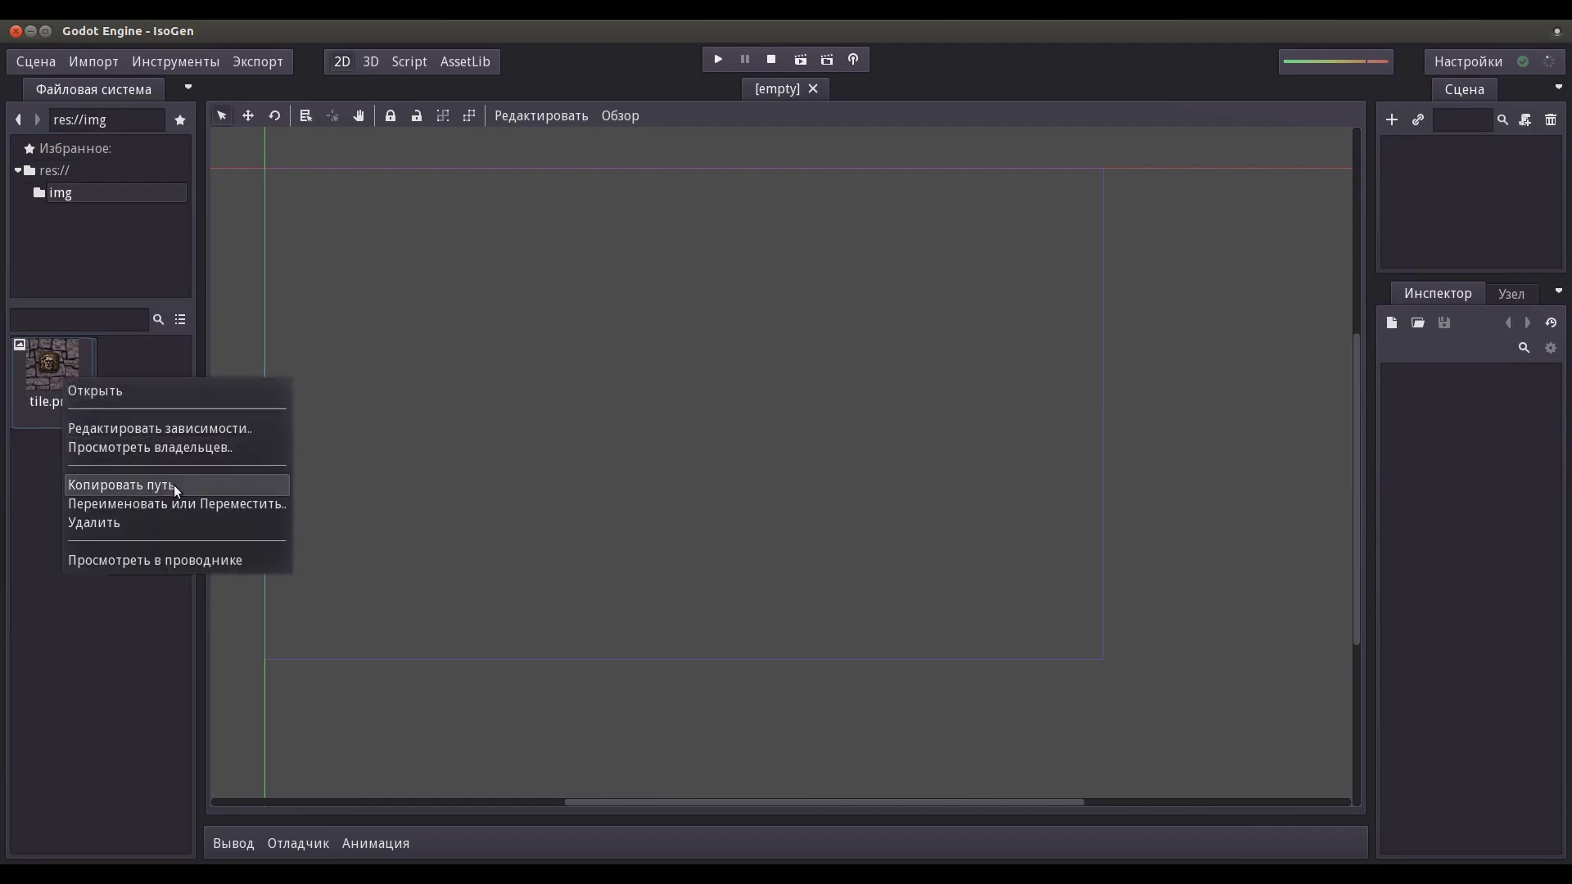
pyautogui.click(164, 391)
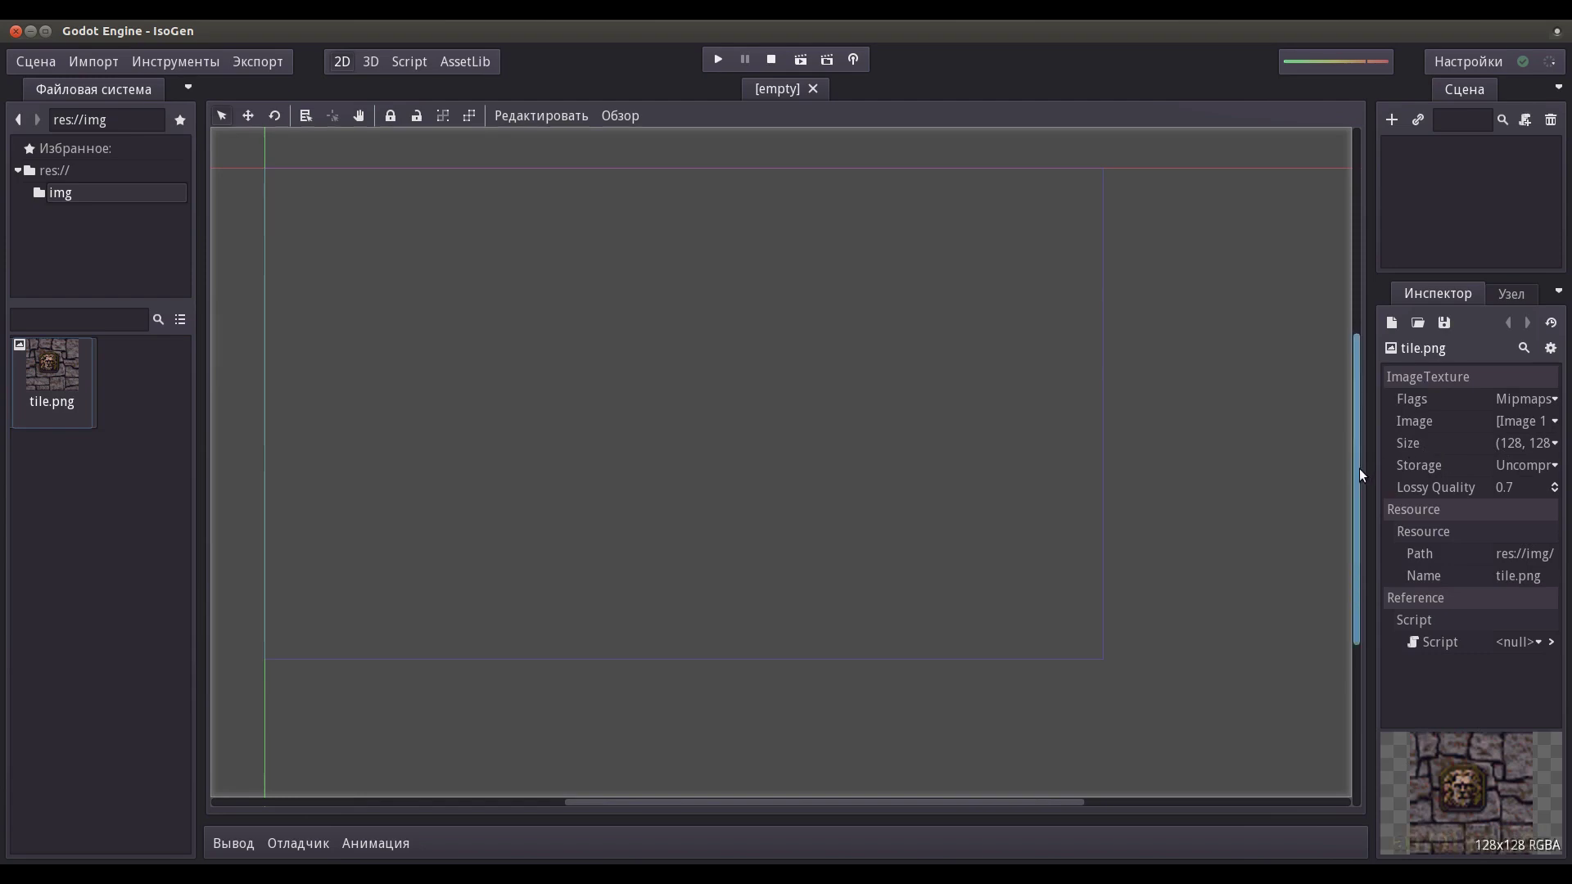
pyautogui.moveTo(1373, 487); pyautogui.dragTo(1323, 485)
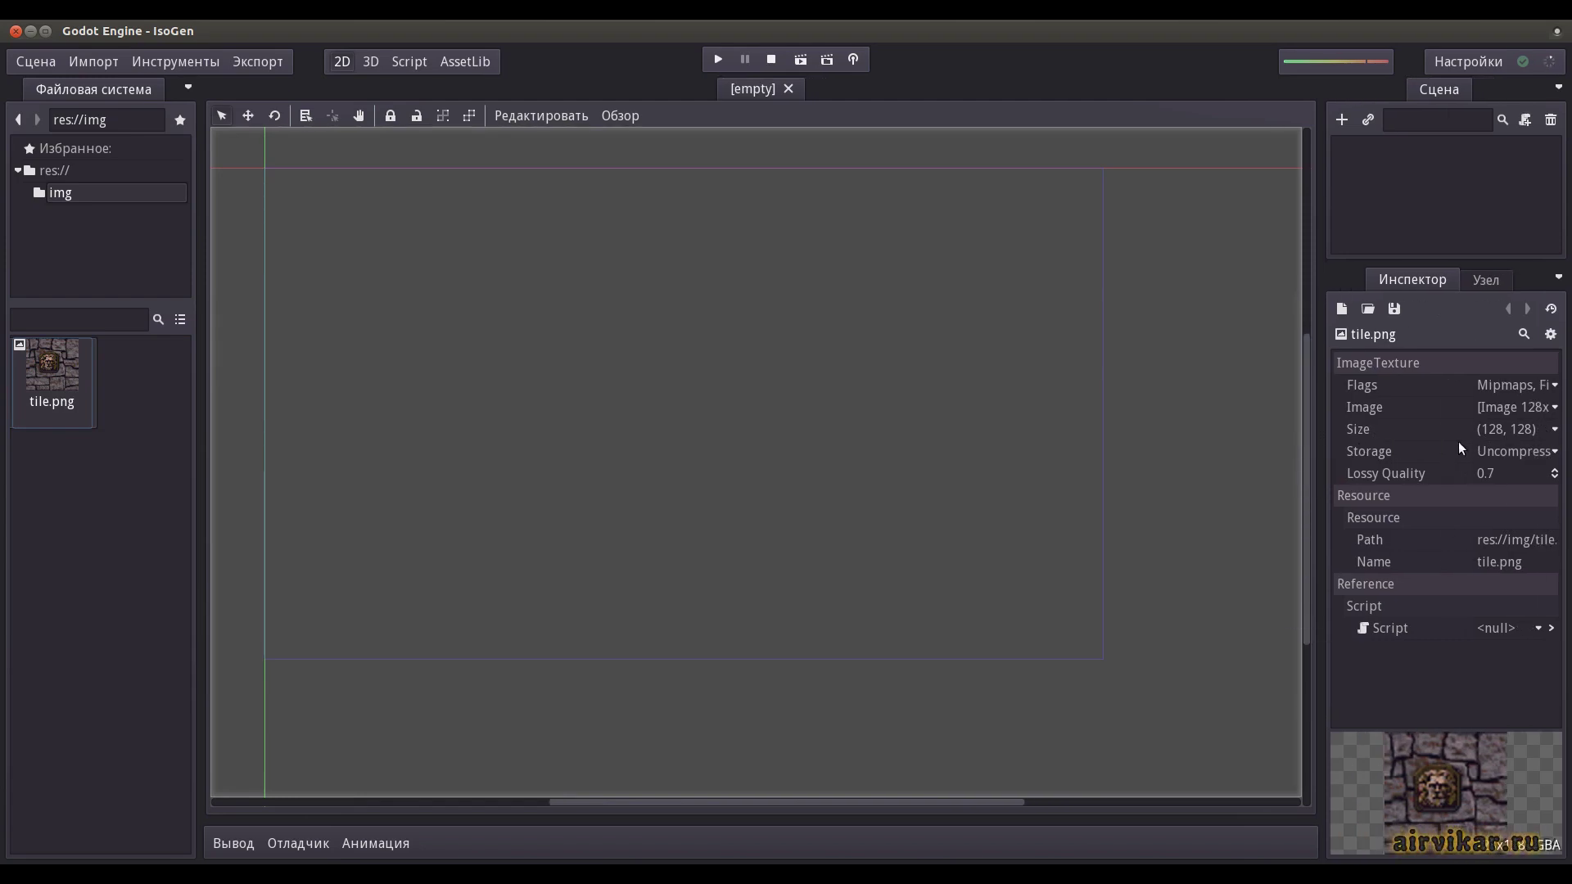
pyautogui.moveTo(1324, 469); pyautogui.dragTo(1390, 467)
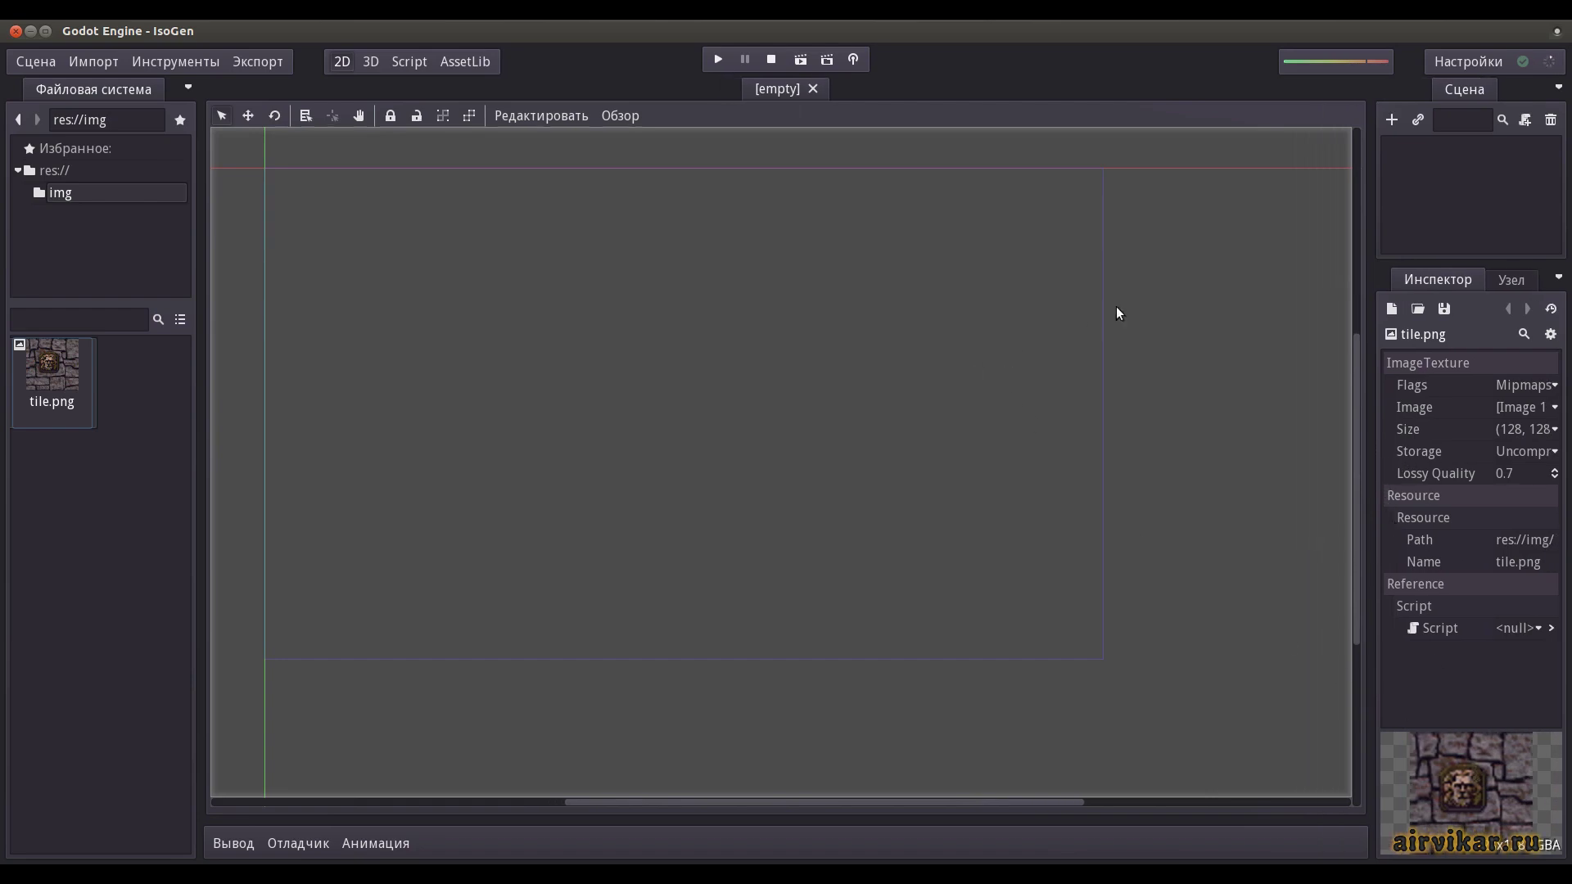
# - Add a Node2D as the scene's root node
pyautogui.click(1391, 120)
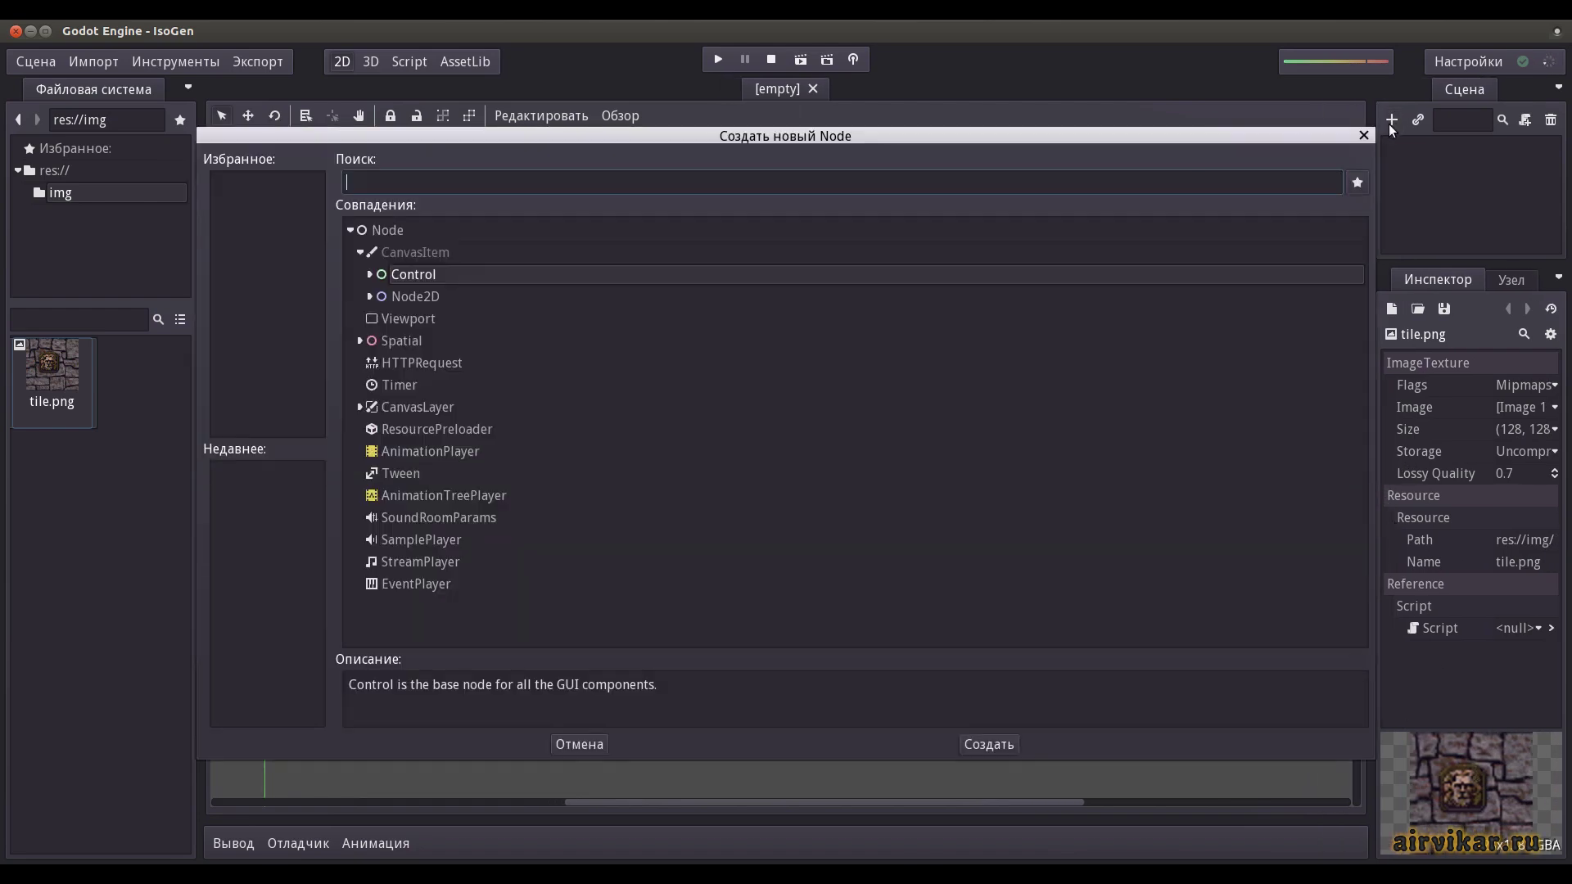
pyautogui.click(483, 298)
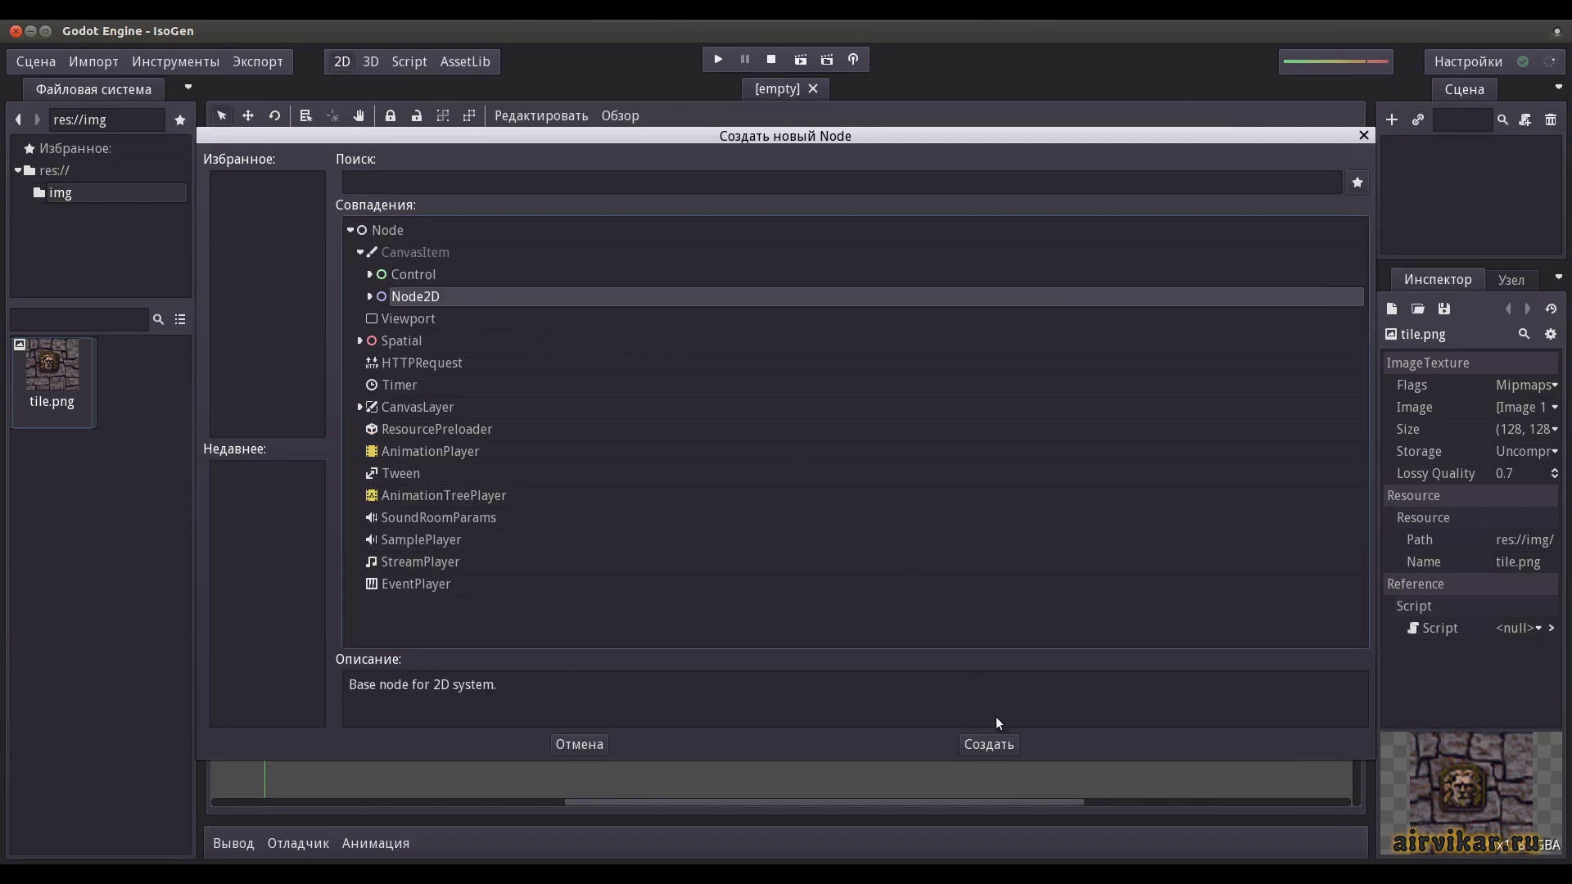
pyautogui.click(995, 744)
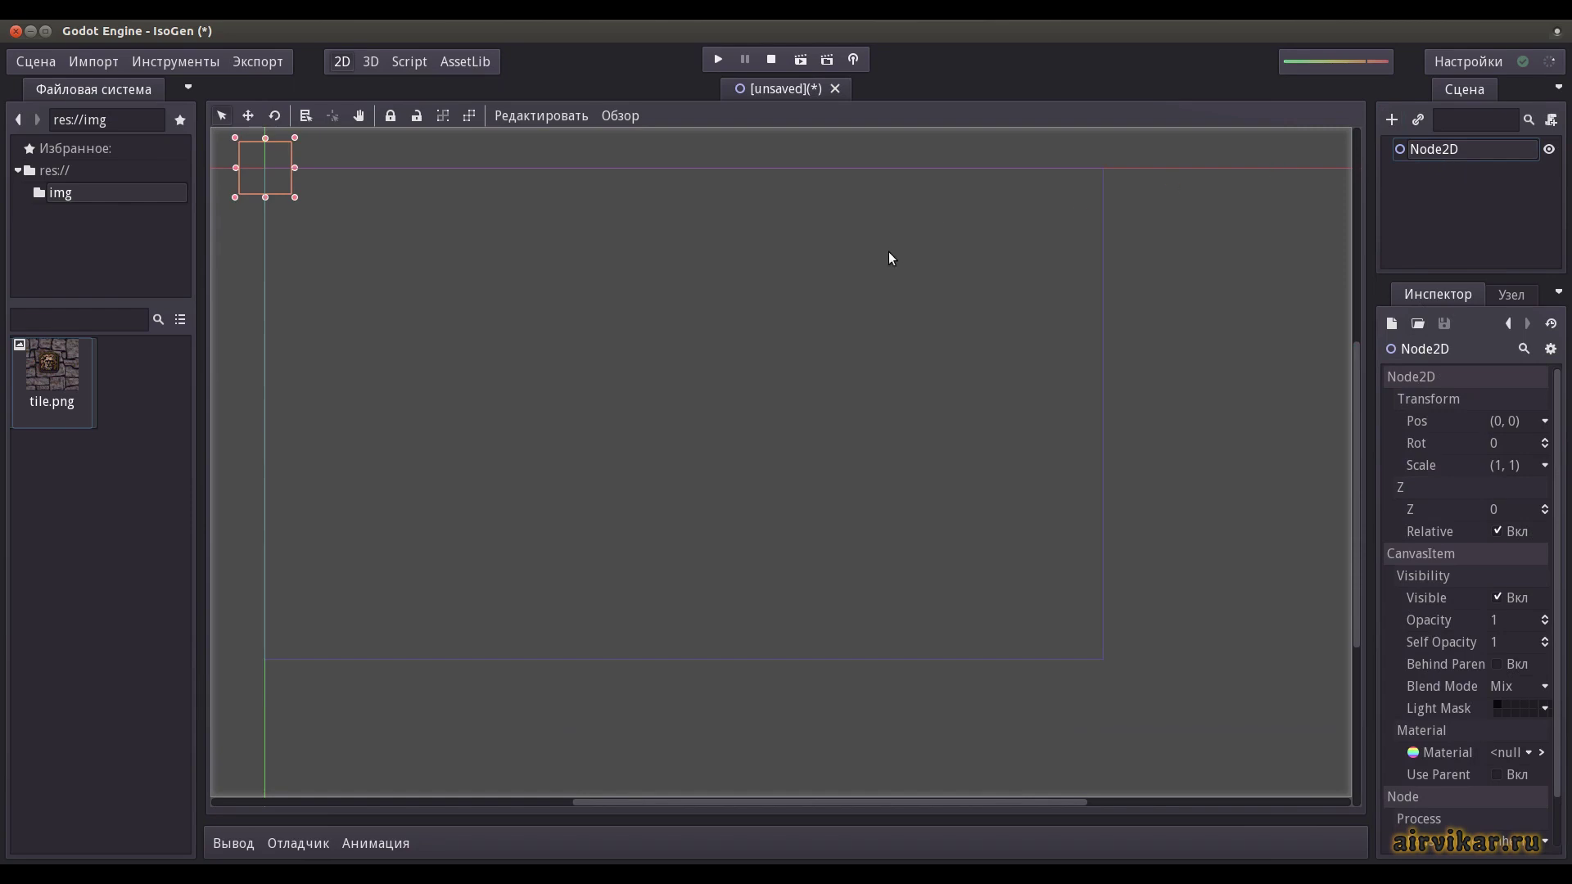
# - Save the scene as isogen.tscn via Save Scene As
pyautogui.click(41, 61)
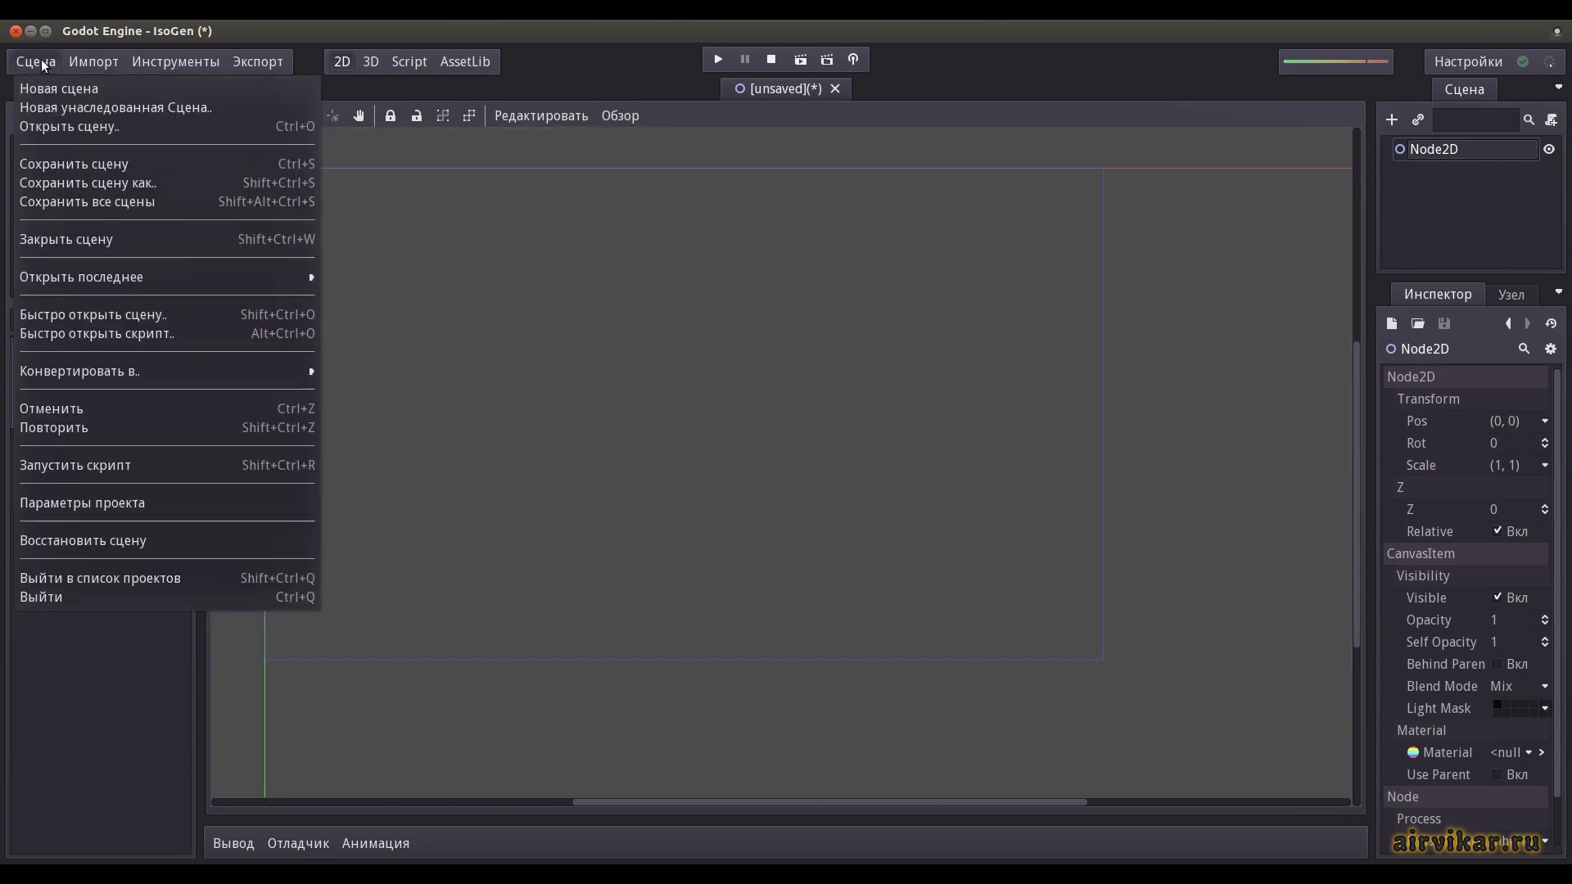
pyautogui.click(136, 183)
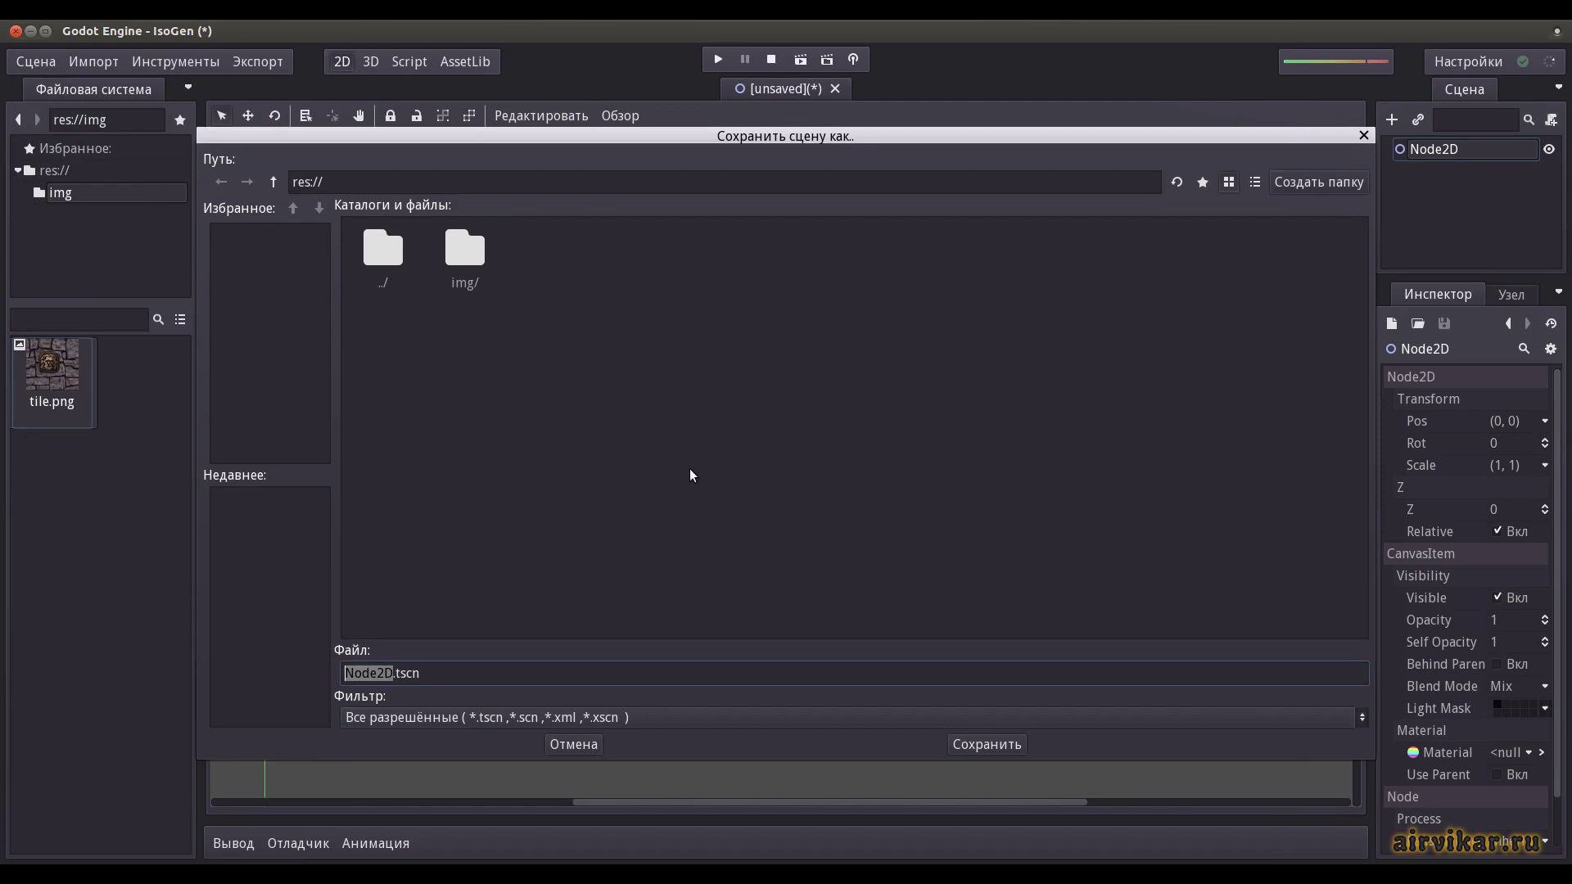
pyautogui.write('iso')
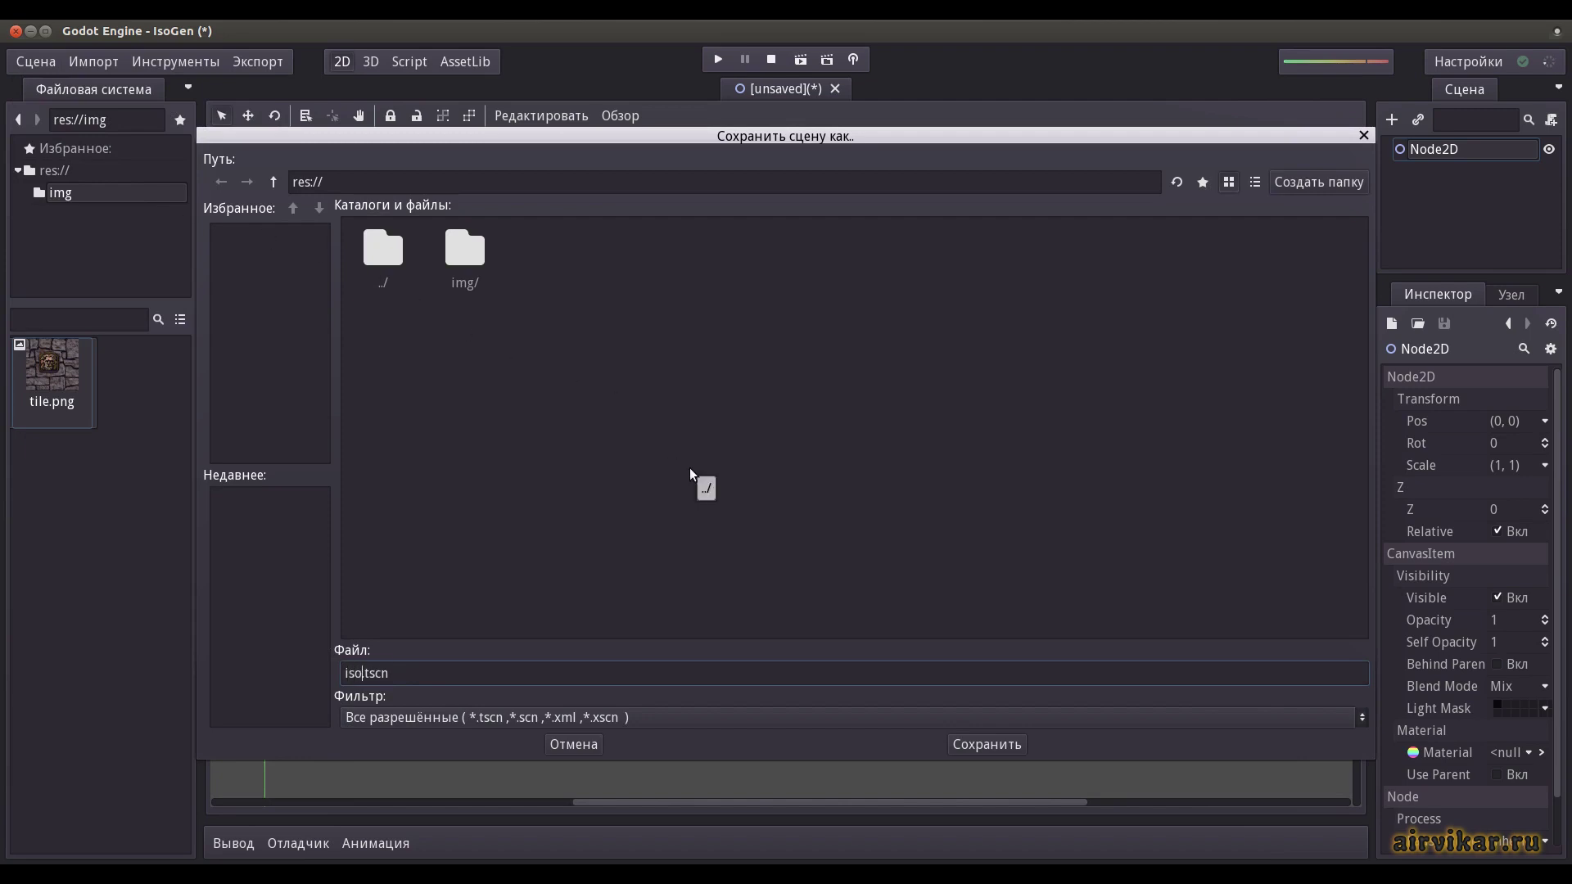
pyautogui.write('gen')
pyautogui.click(986, 744)
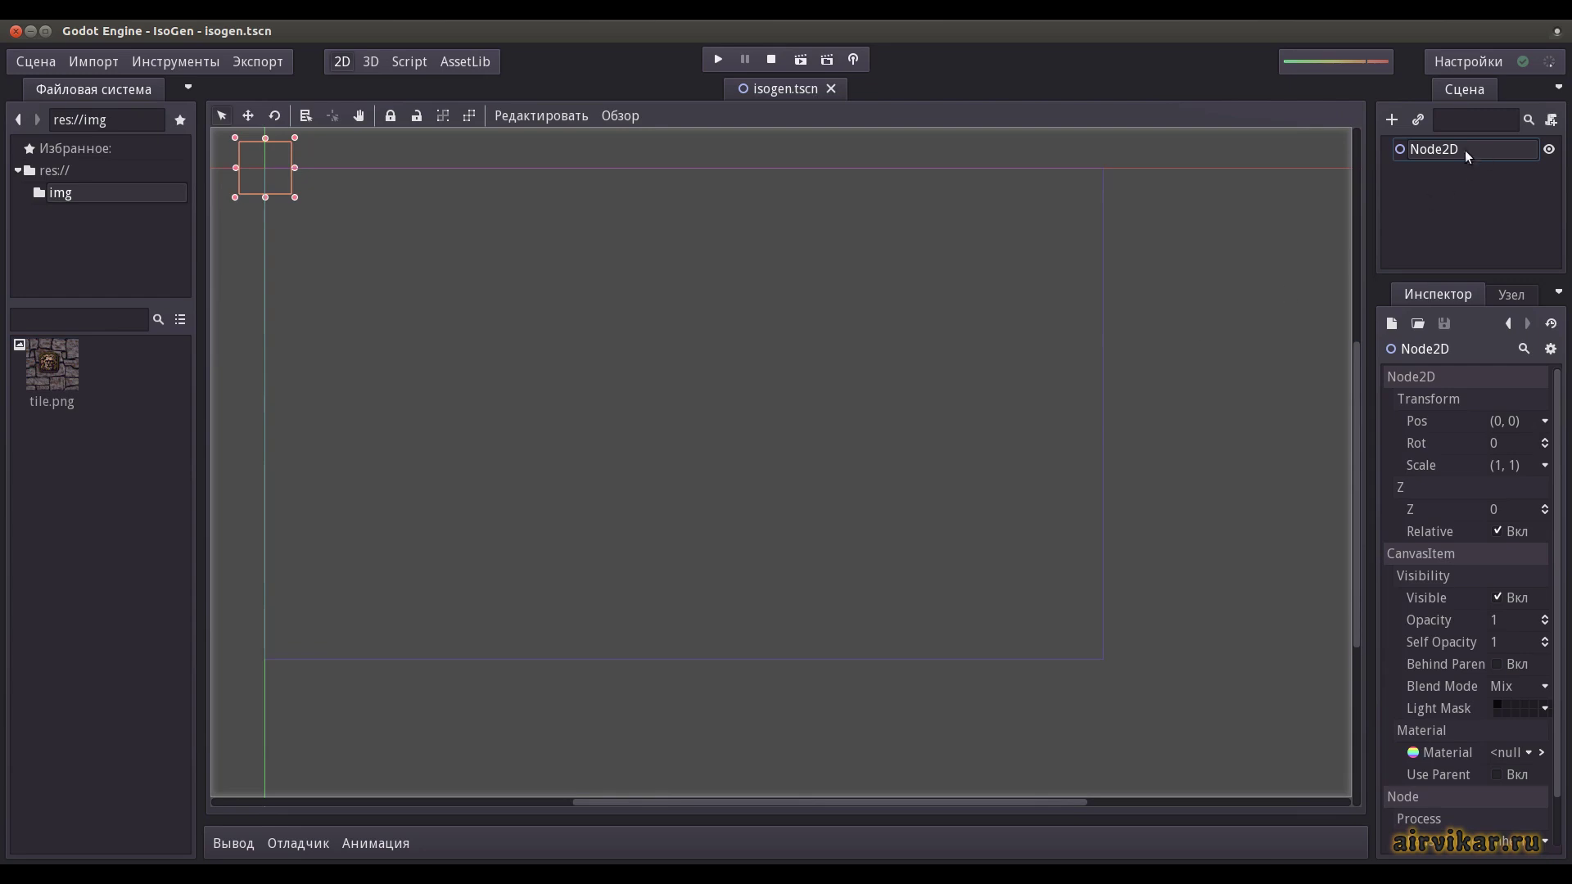
# - Attach a new GDScript named isogen.gd to the Node2D
pyautogui.rightClick(1438, 147)
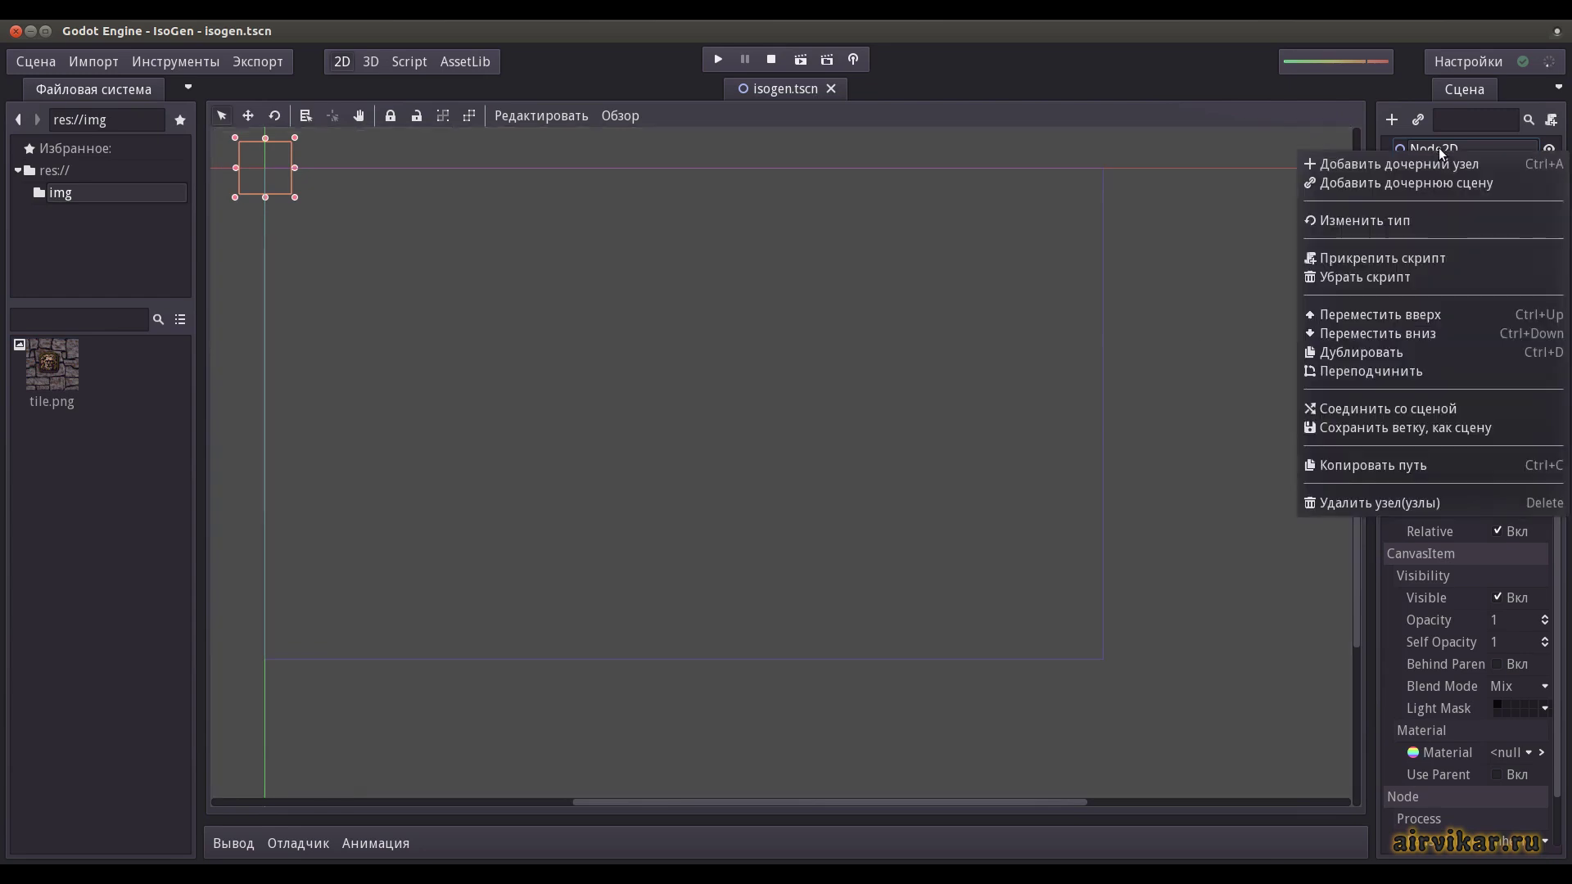
pyautogui.click(1397, 258)
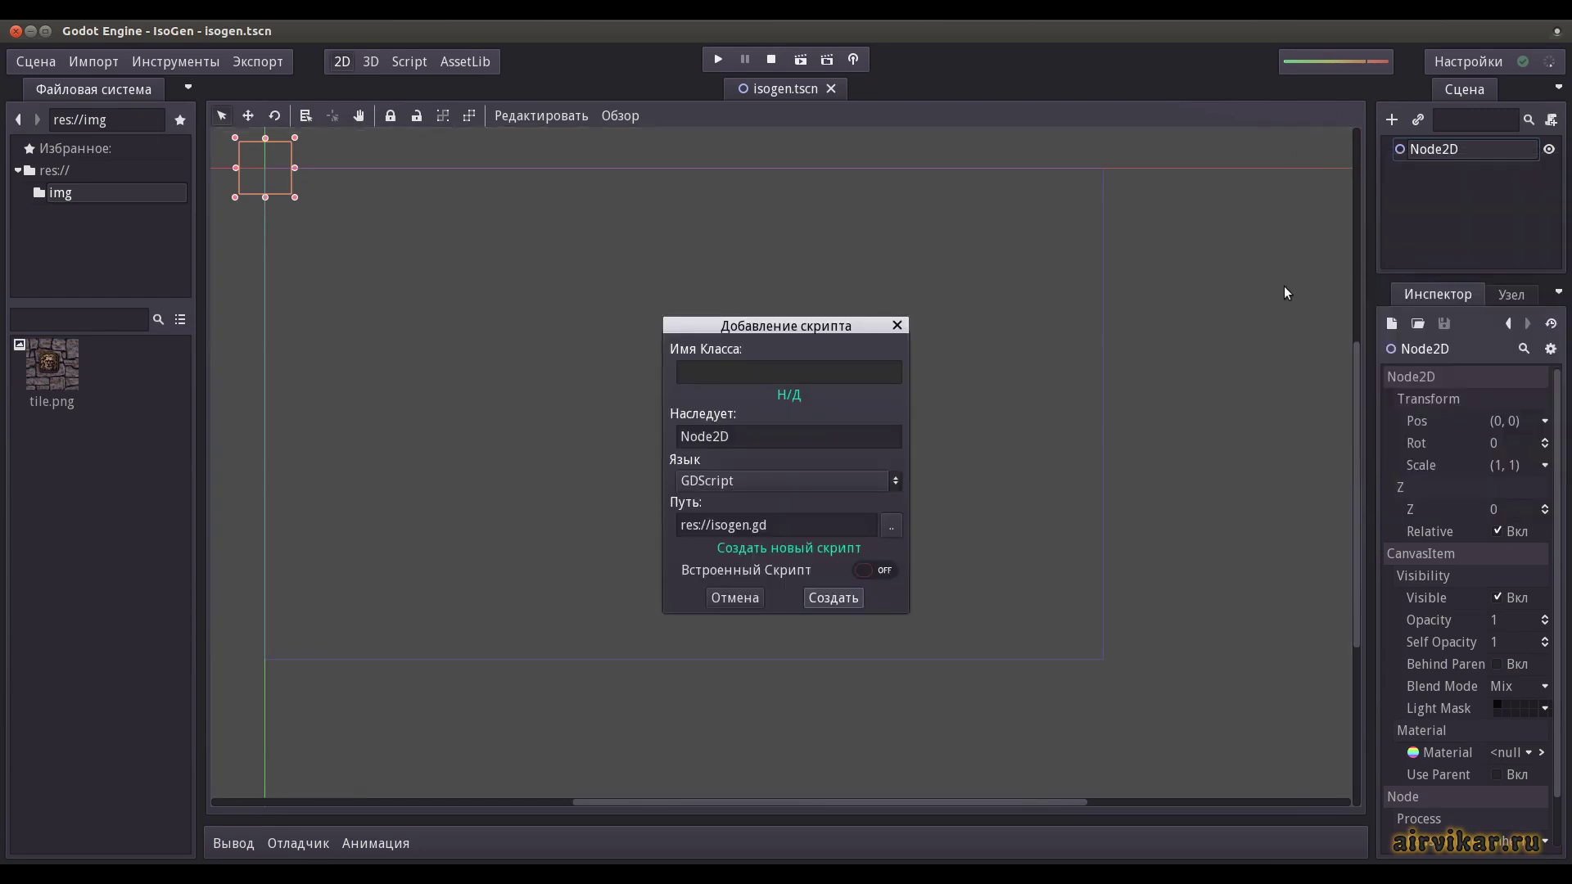
pyautogui.click(832, 601)
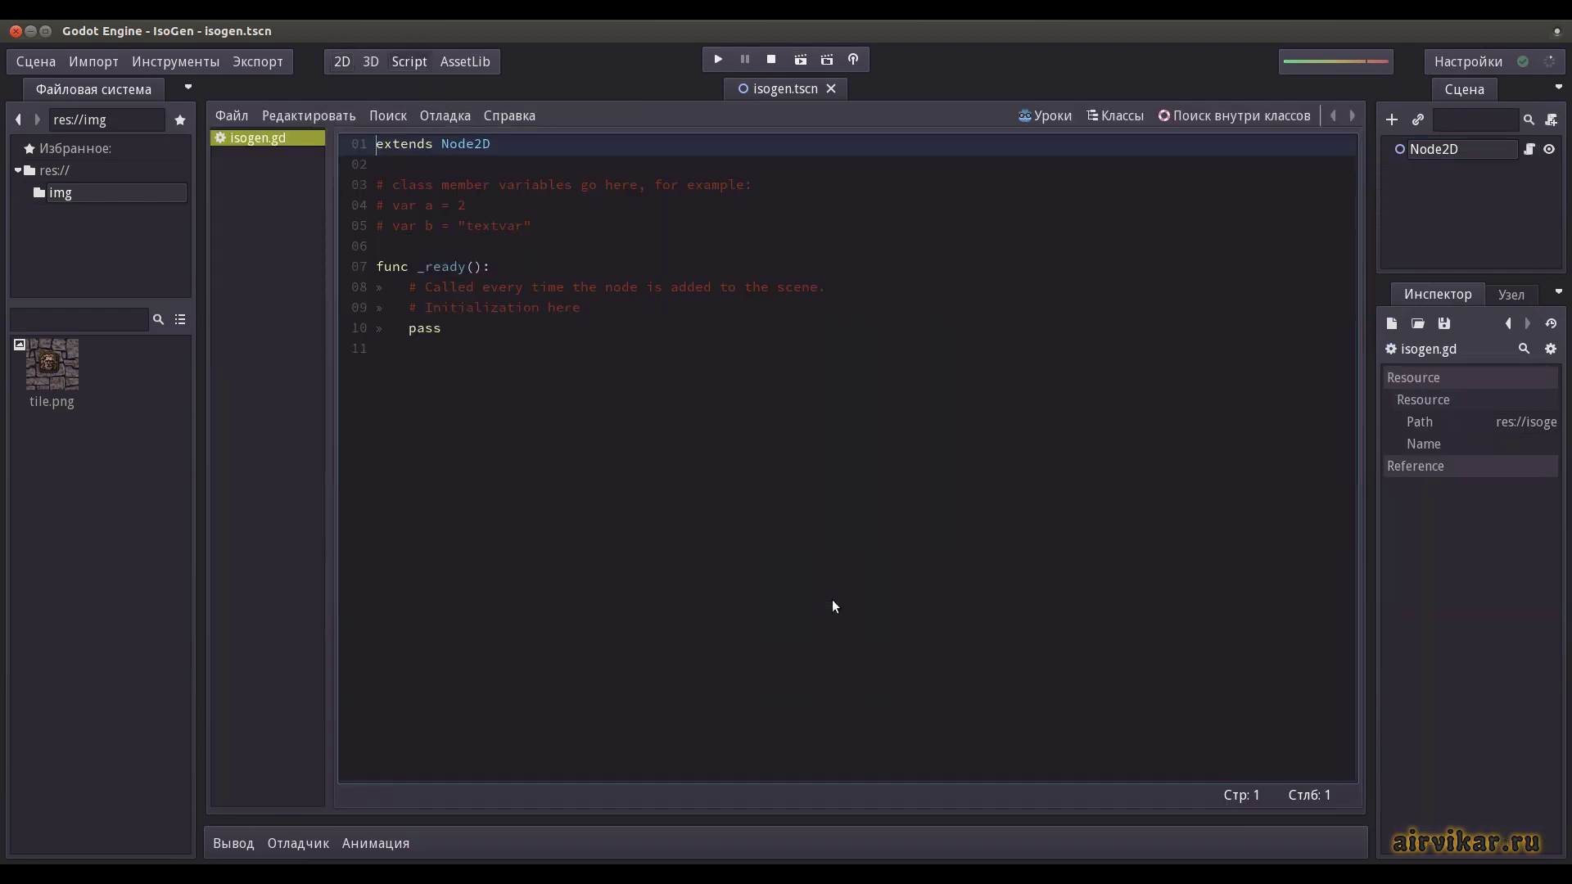
# - Select all the template code in isogen.gd and delete it
pyautogui.click(398, 353)
pyautogui.moveTo(398, 354); pyautogui.dragTo(351, 139)
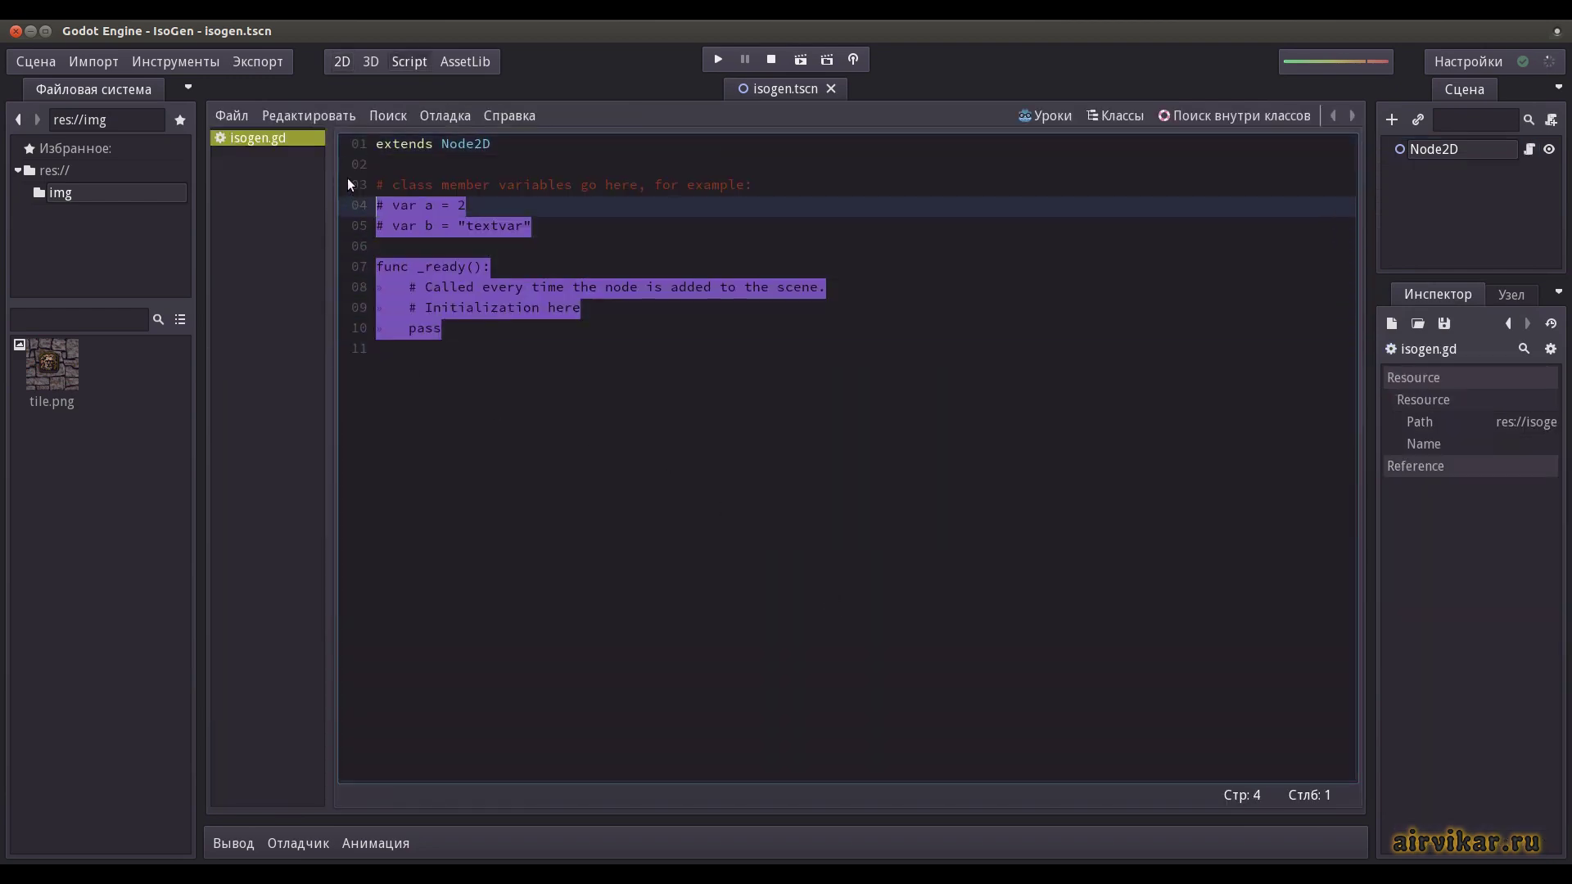
pyautogui.press('Delete')
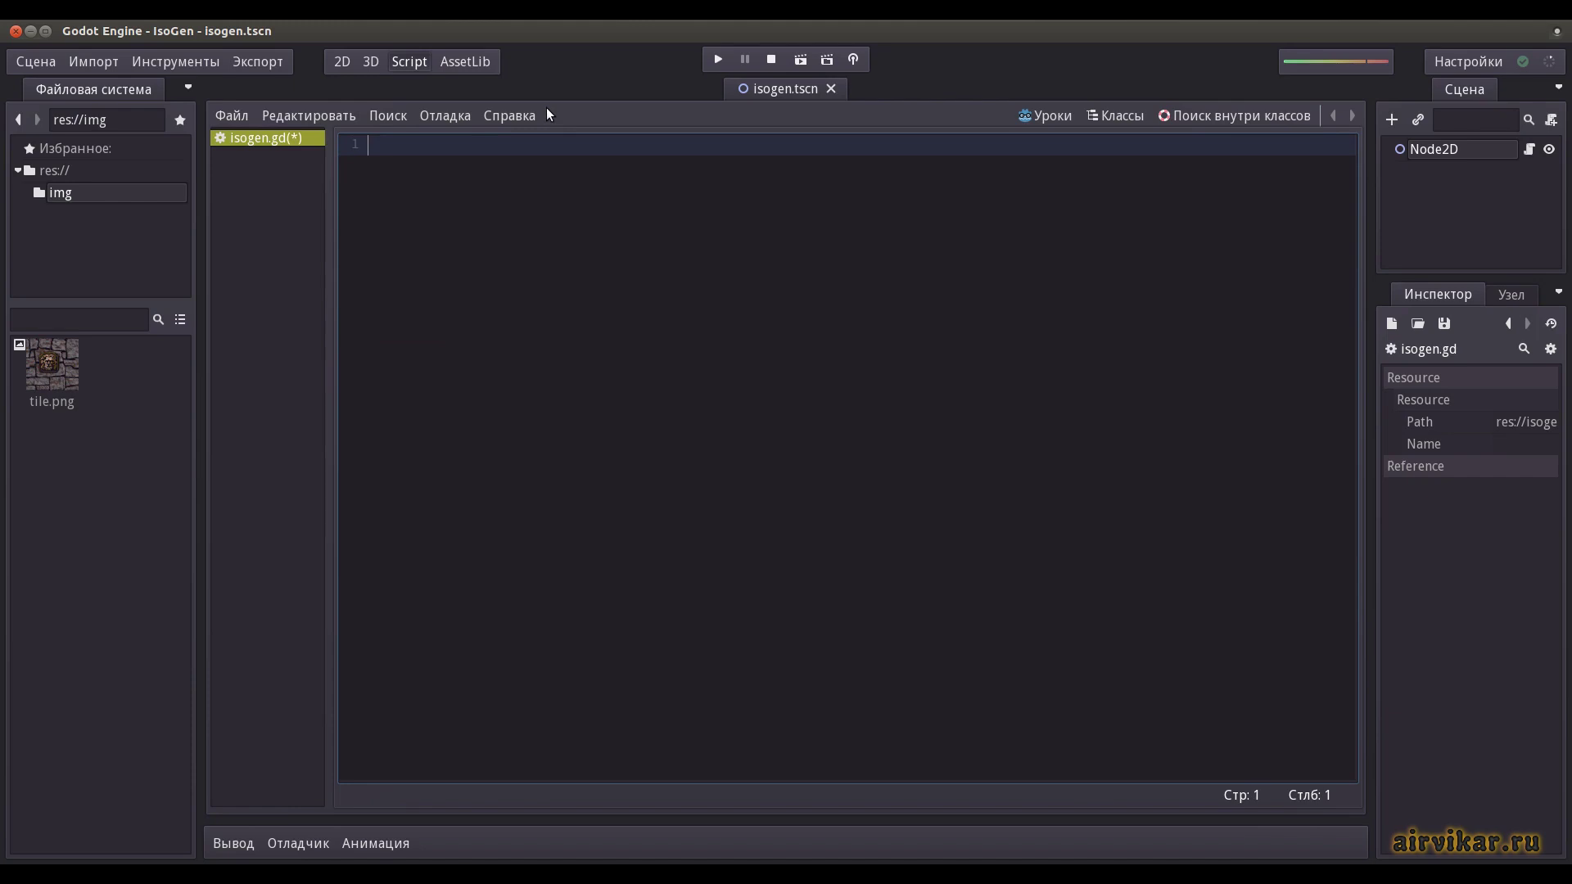
# - Declare extends Node2D with variables size = 128, pos = Vector2(0,0) and sprite = []
pyautogui.write('exten')
pyautogui.write('ds Node2D')
pyautogui.press('Return')
pyautogui.write('var ')
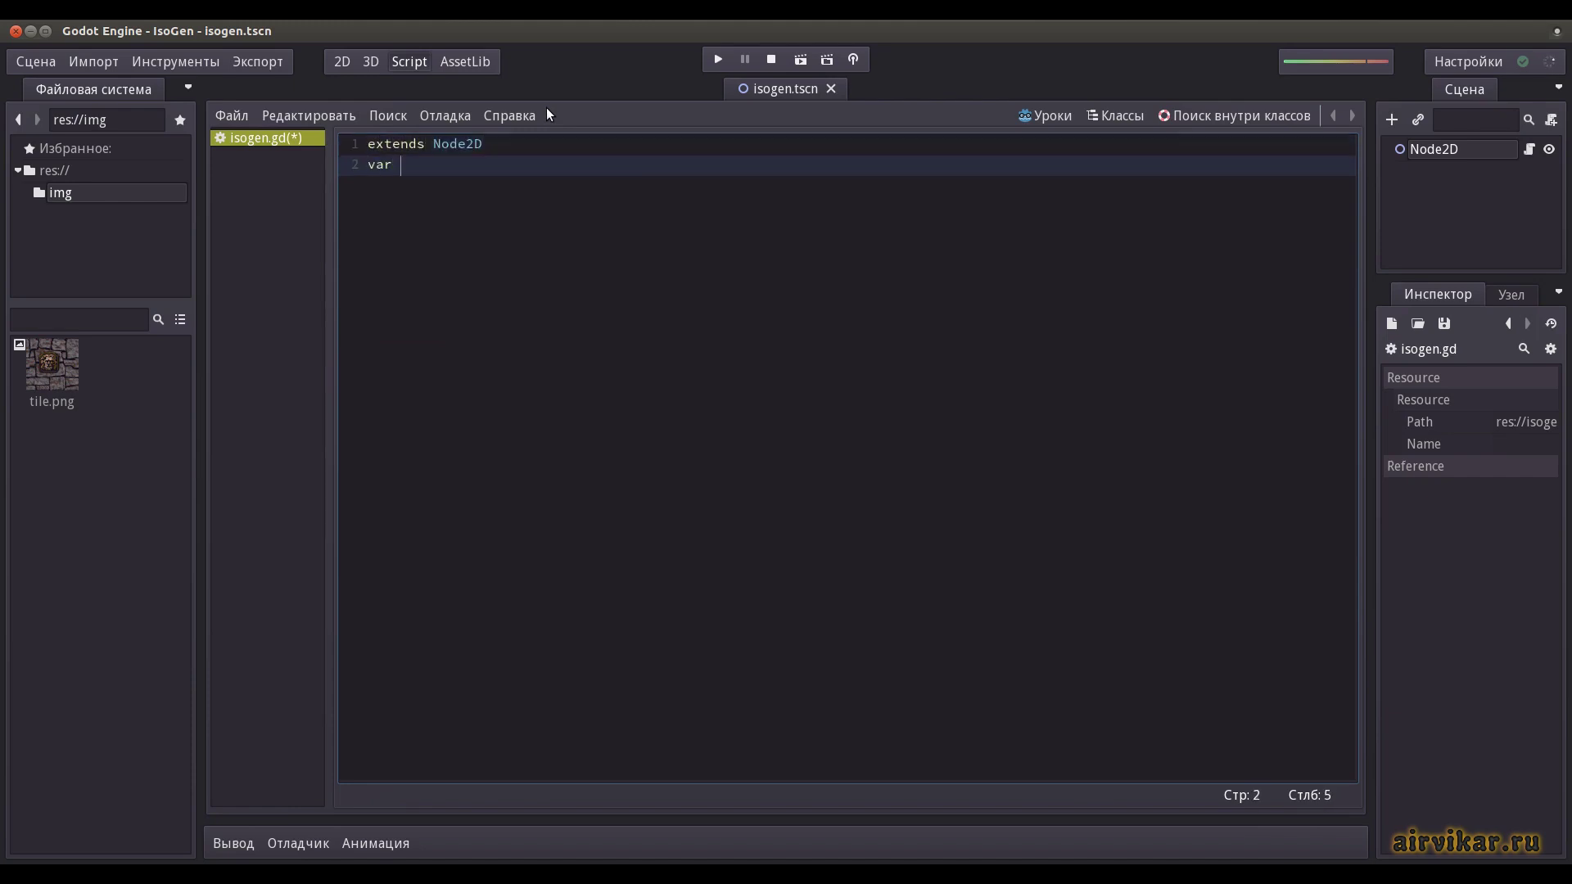
pyautogui.write('size = 128 # IMA')
pyautogui.write('GE SIZE')
pyautogui.press('Return')
pyautogui.write('var pos')
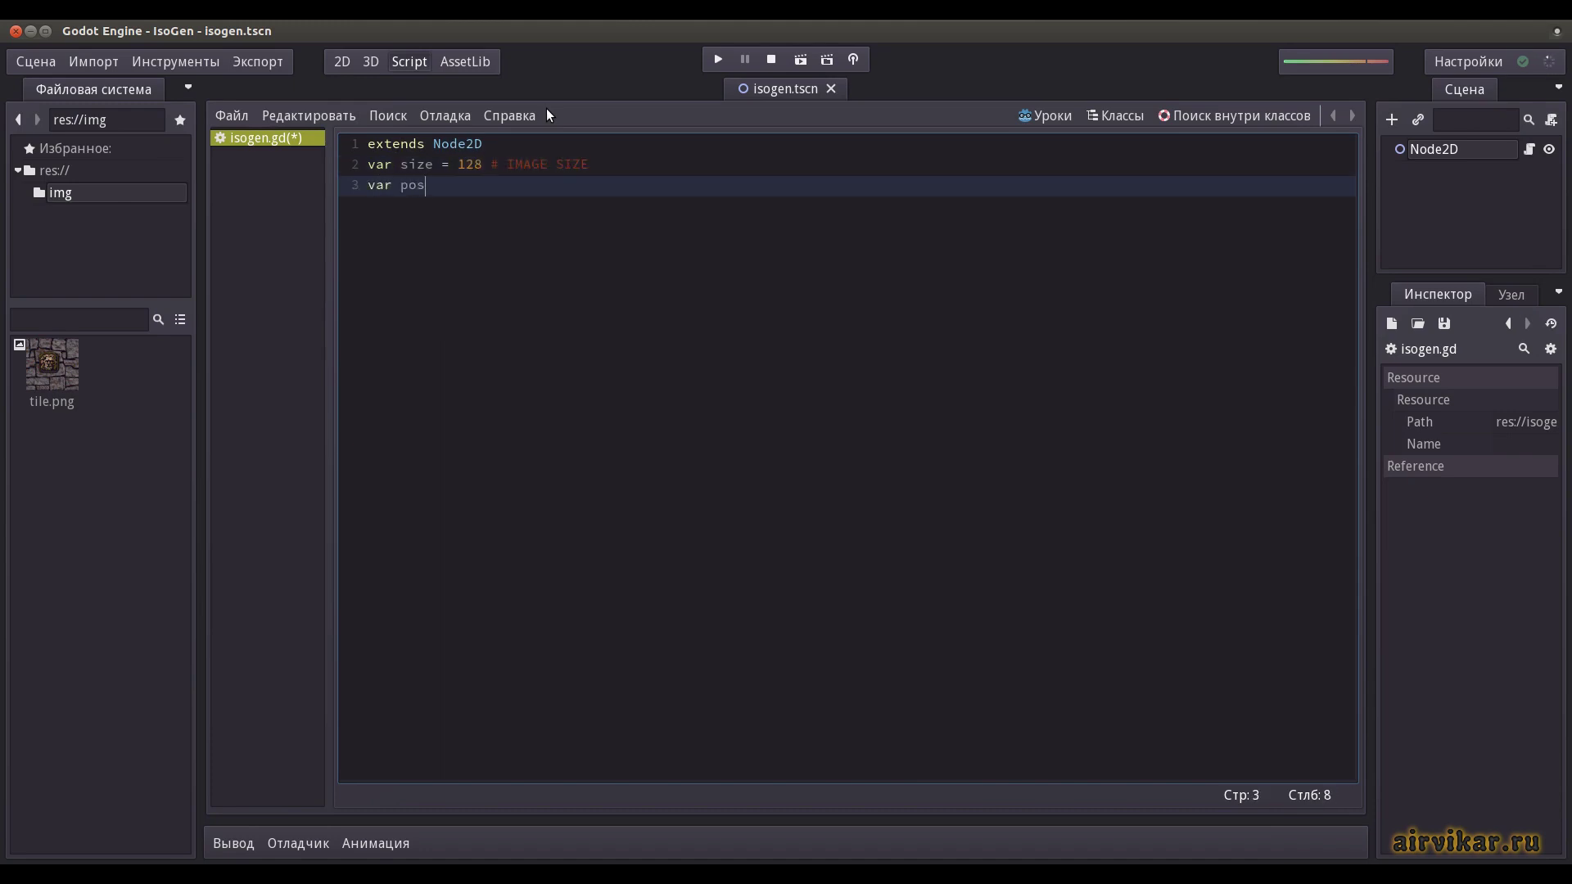
pyautogui.write(' = Vector2(0,0)')
pyautogui.press('Return')
pyautogui.write('var sprite = []')
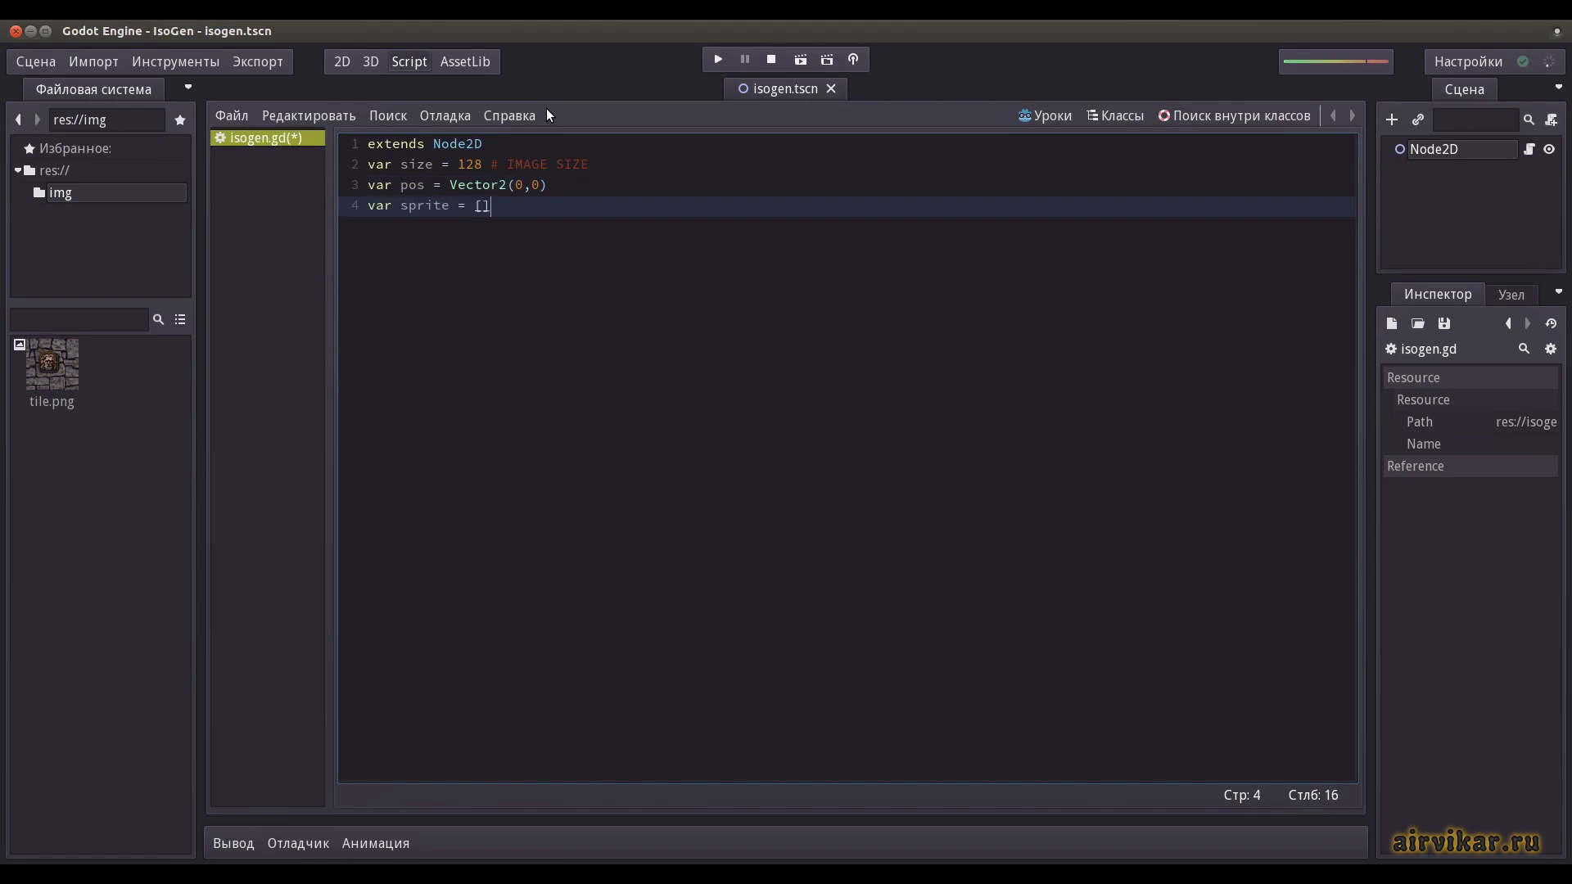
pyautogui.press('Return')
pyautogui.press('Return')
# - Add _ready() calling sprite(), and sprite() loading res://img/tile.png image data into img
pyautogui.write('func _ready():')
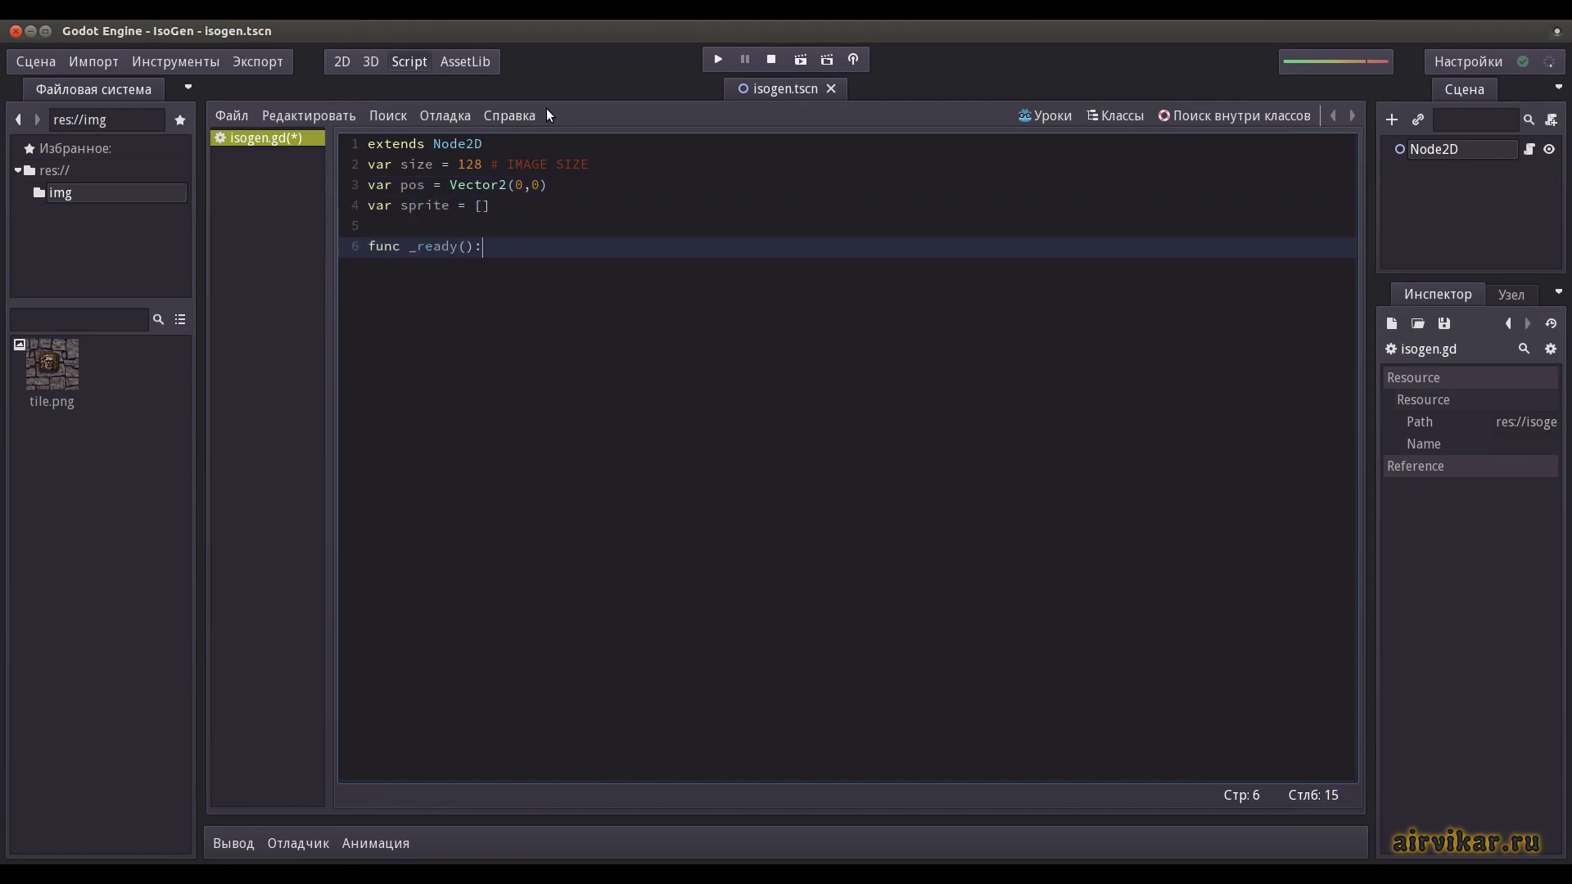
pyautogui.write(' sprite()')
pyautogui.press('Return')
pyautogui.press('Return')
pyautogui.write('fun')
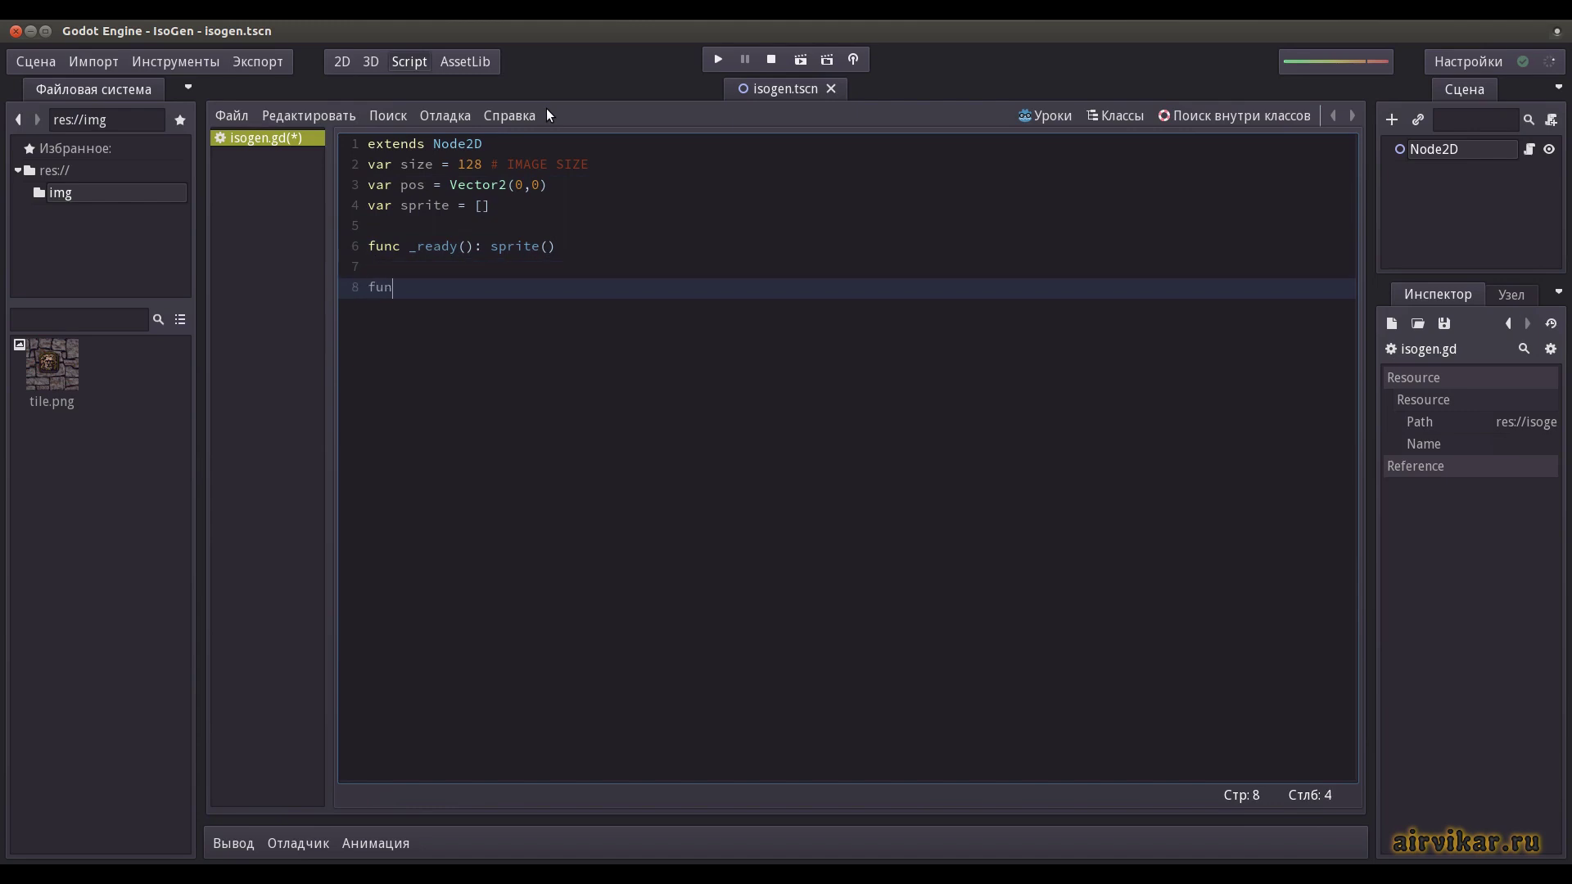
pyautogui.write('c sprite():')
pyautogui.press('Return')
pyautogui.write('var')
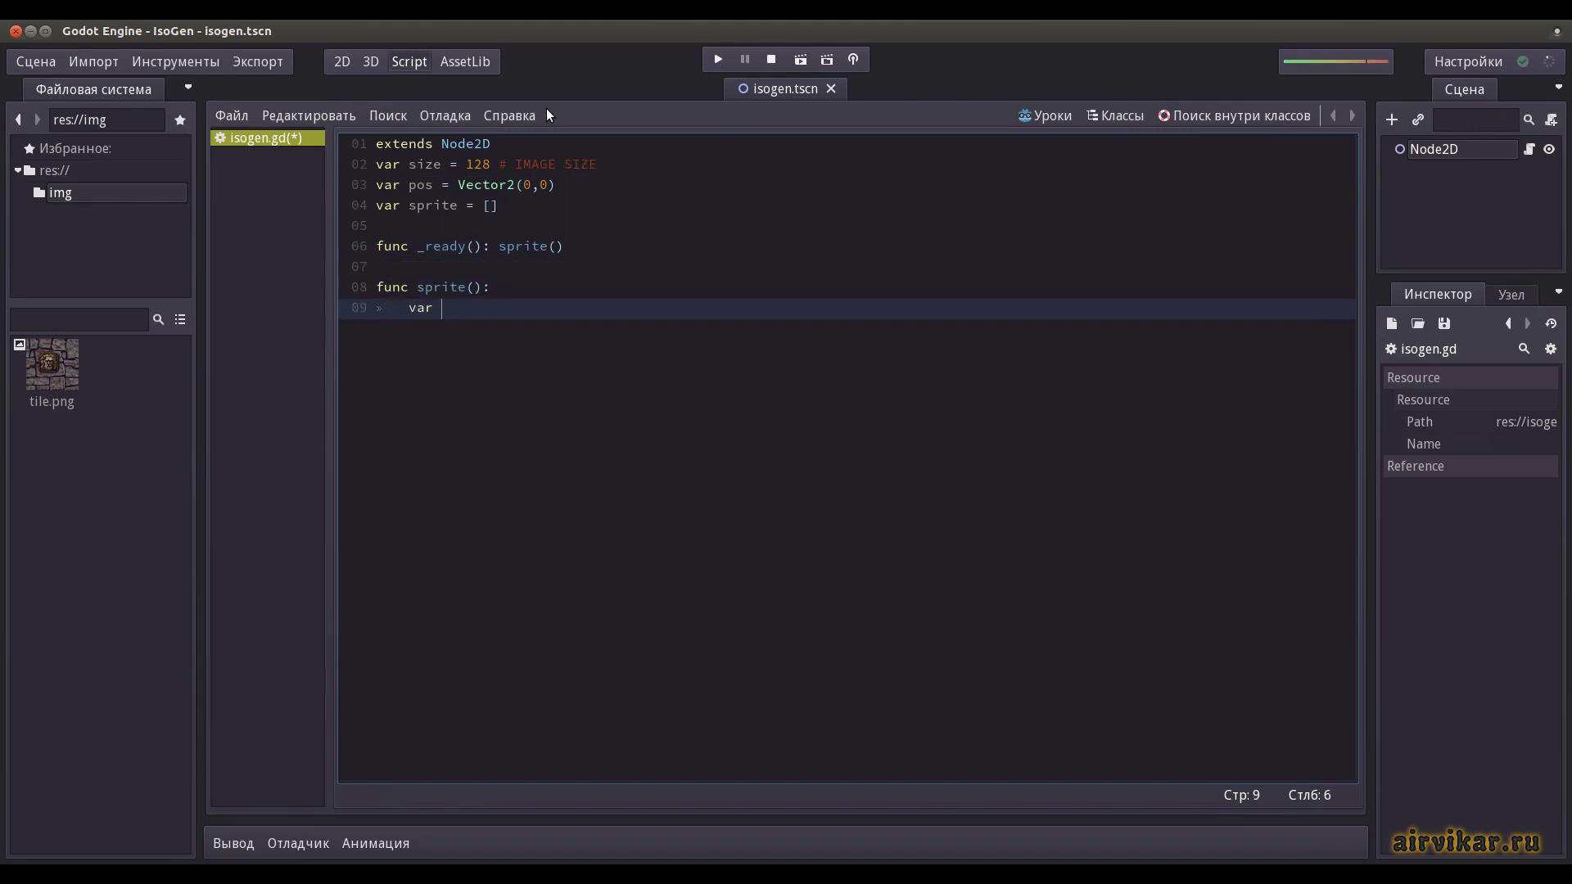
pyautogui.write(' img = load("res')
pyautogui.write('://img/tile.png')
pyautogui.write('").get_data()')
# - Add nested x/y loops over range(128) appending each img.get_pixel colour into sprite
pyautogui.press('Return')
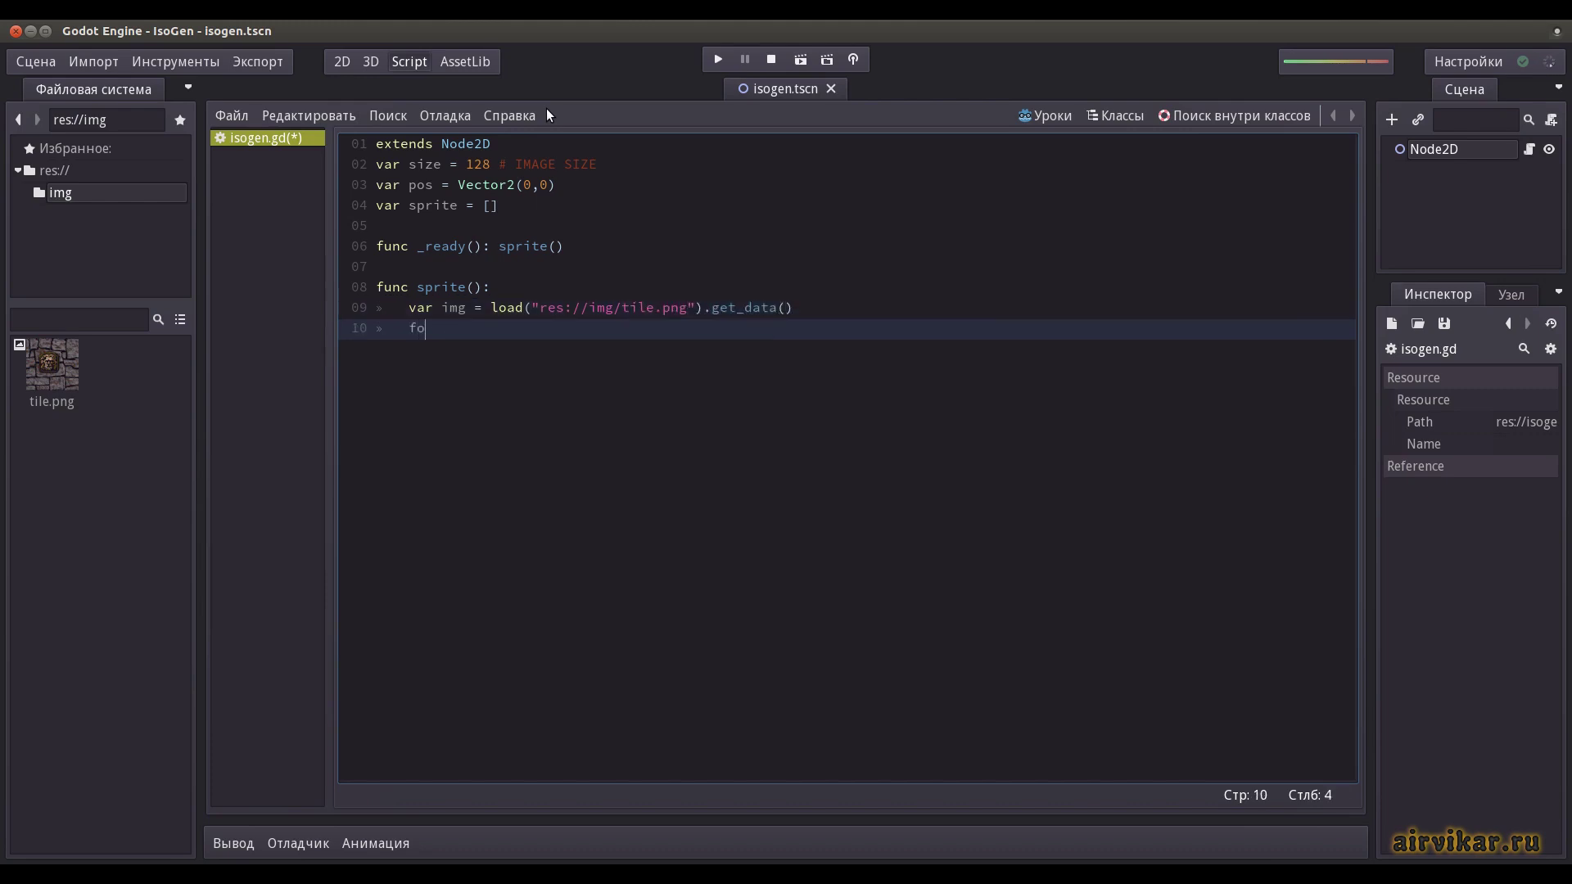
pyautogui.write('for x in range(128')
pyautogui.write('):')
pyautogui.press('Return')
pyautogui.write('sprite.append')
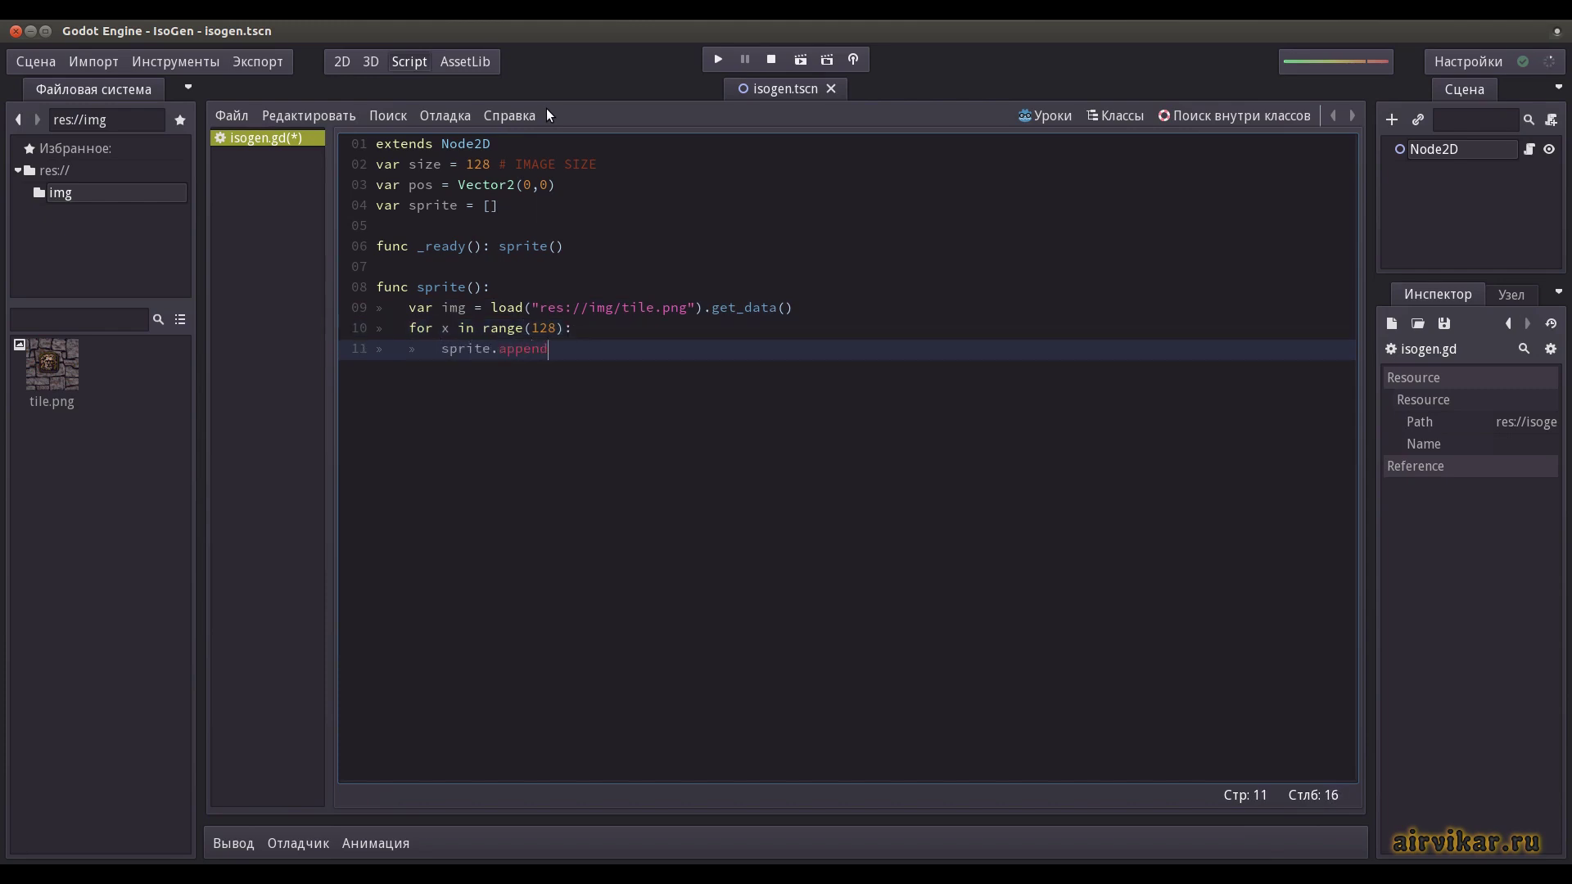
pyautogui.write('([])')
pyautogui.press('Return')
pyautogui.write('for y in r')
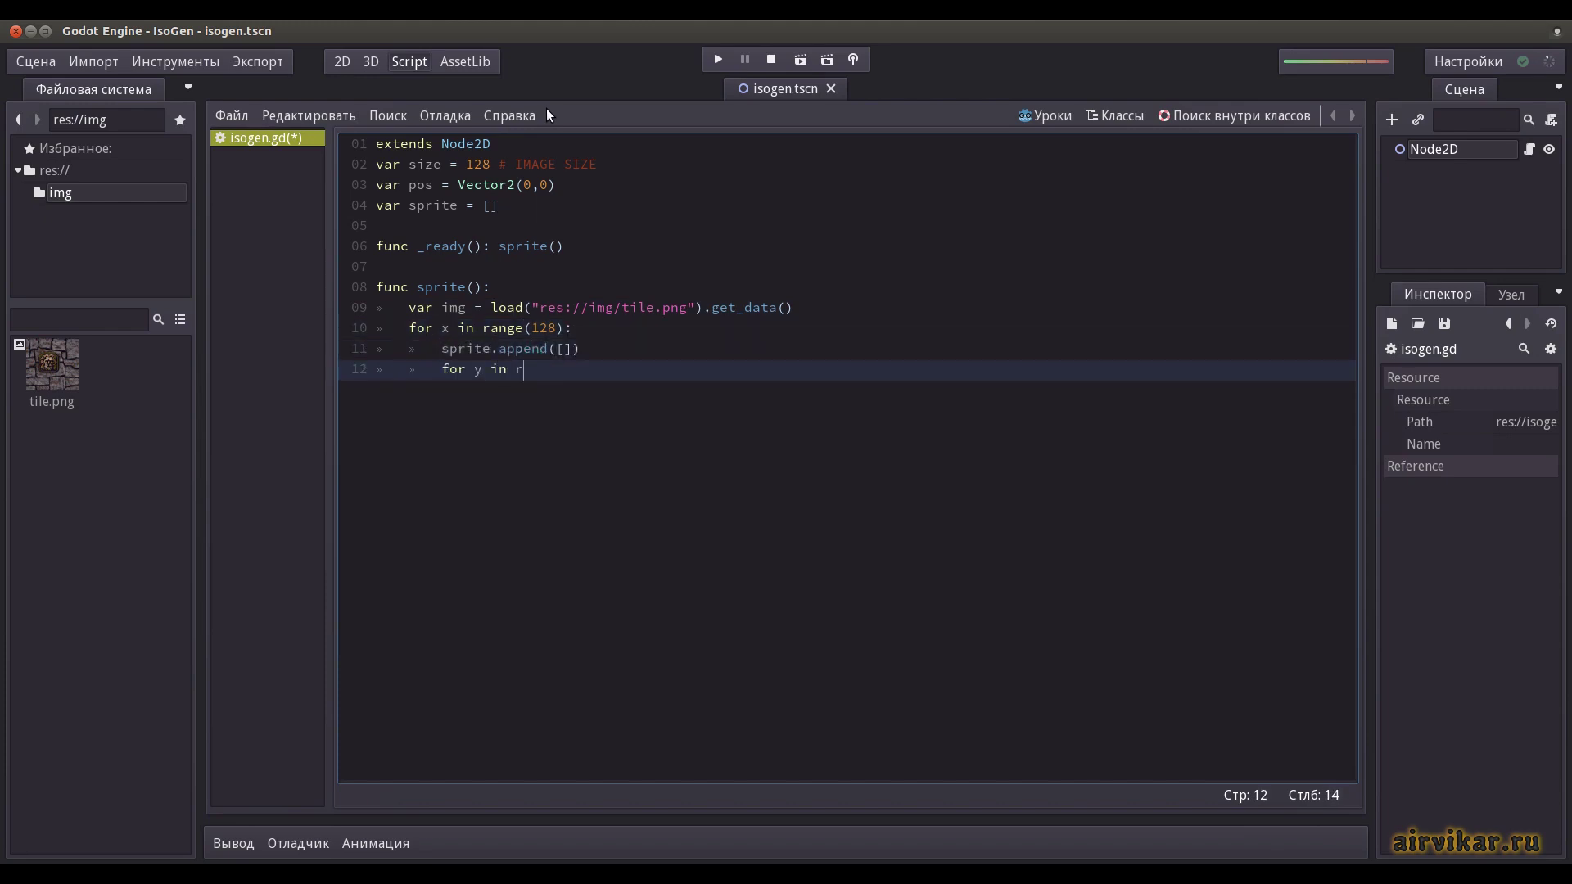
pyautogui.write('ange(128):')
pyautogui.press('Return')
pyautogui.write('sprit')
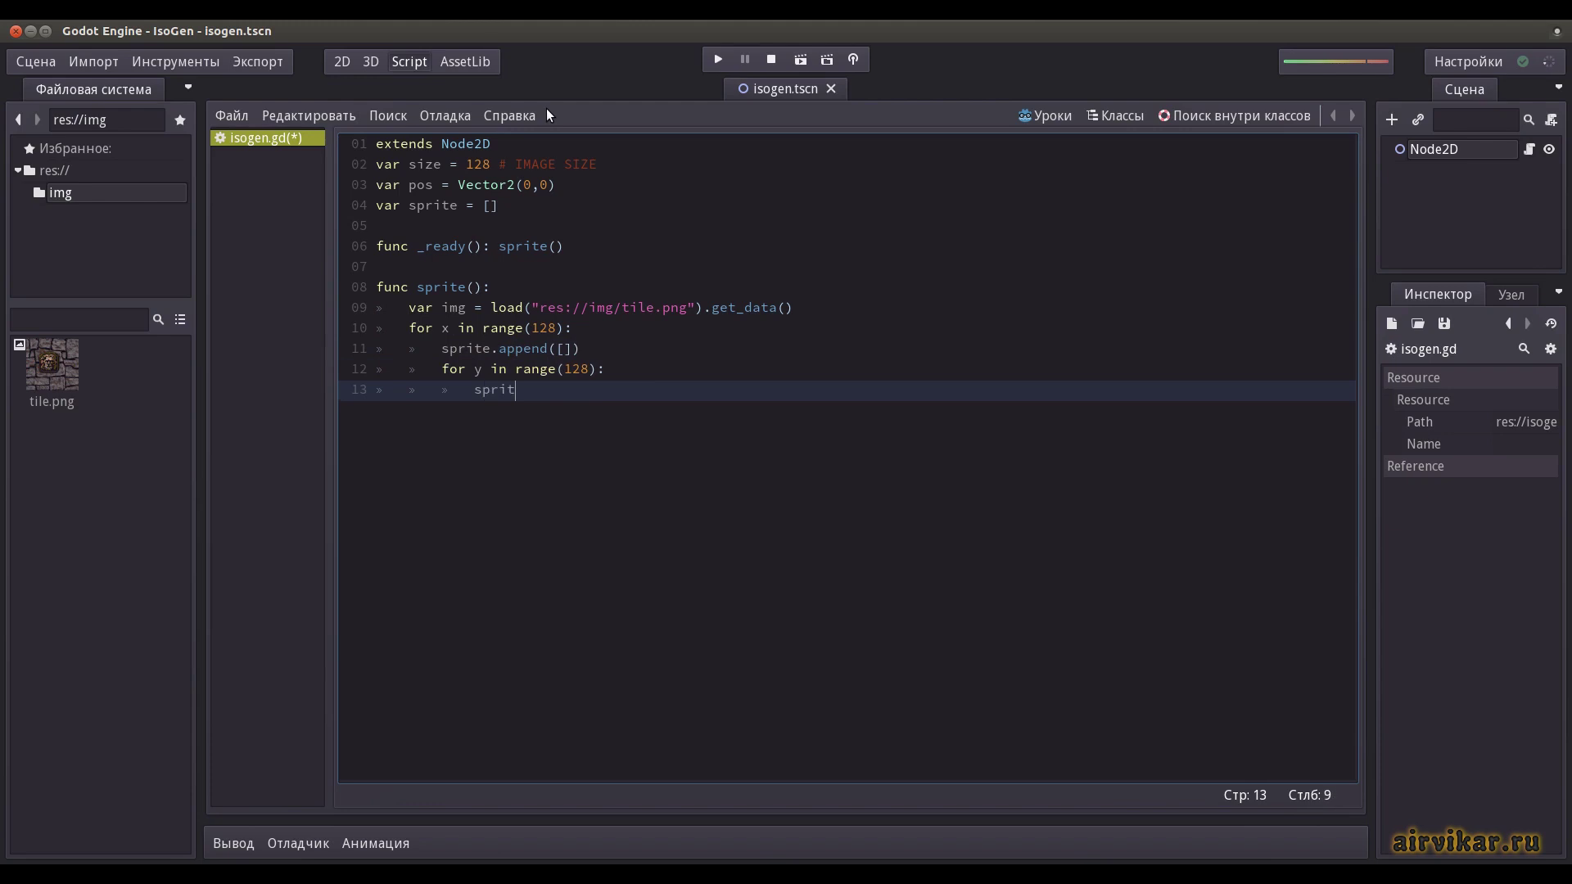
pyautogui.write('e[x].append(Col')
pyautogui.write('or(img.get_pixel')
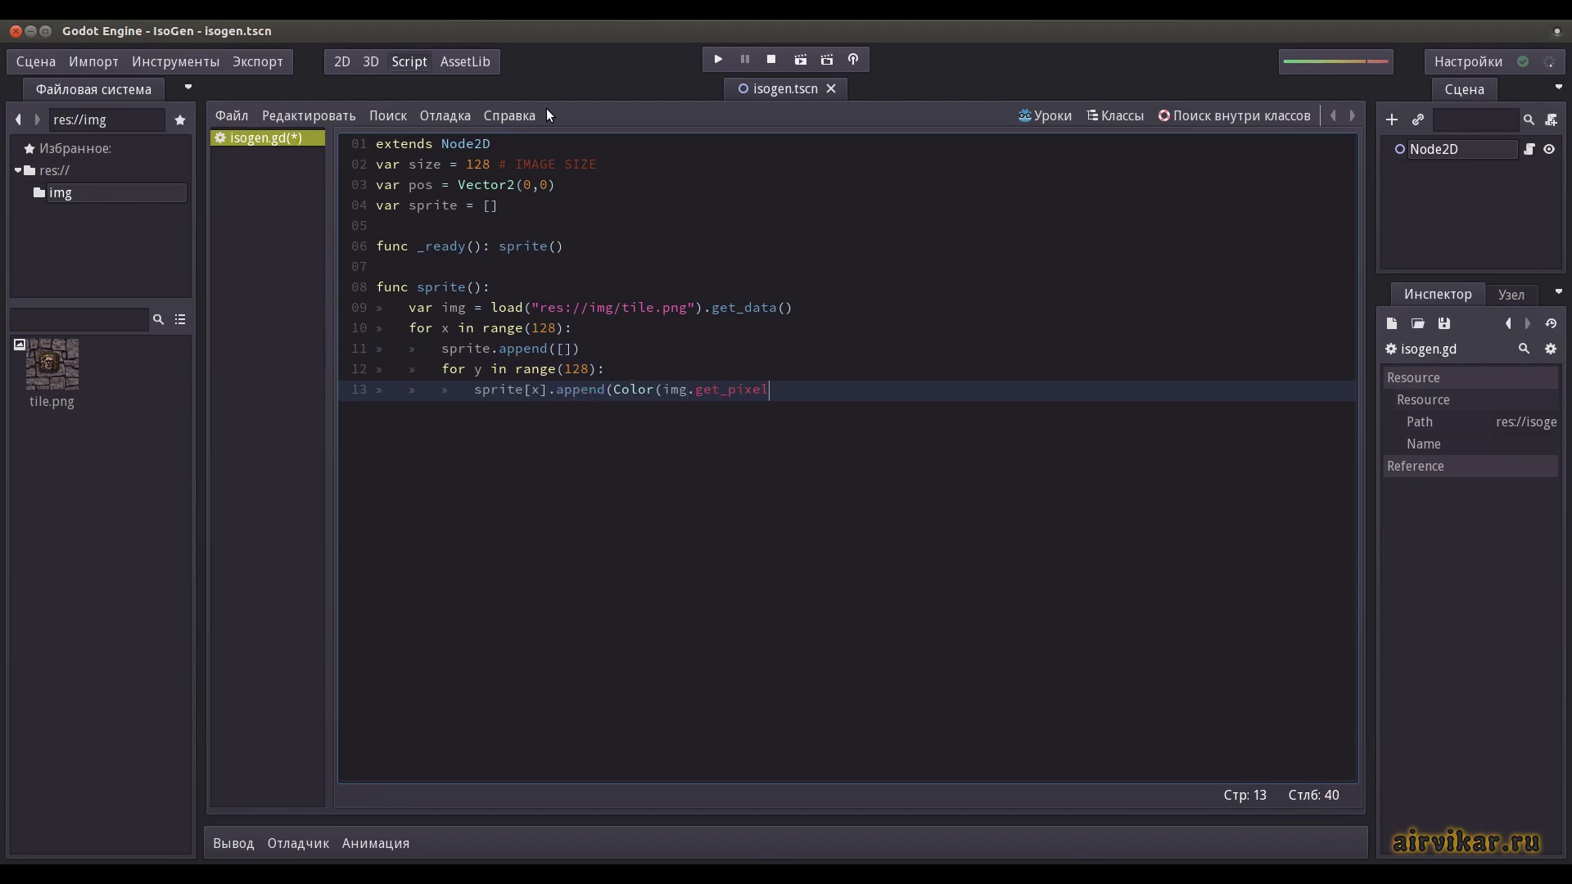
pyautogui.write('(x, y)))')
pyautogui.press('Return')
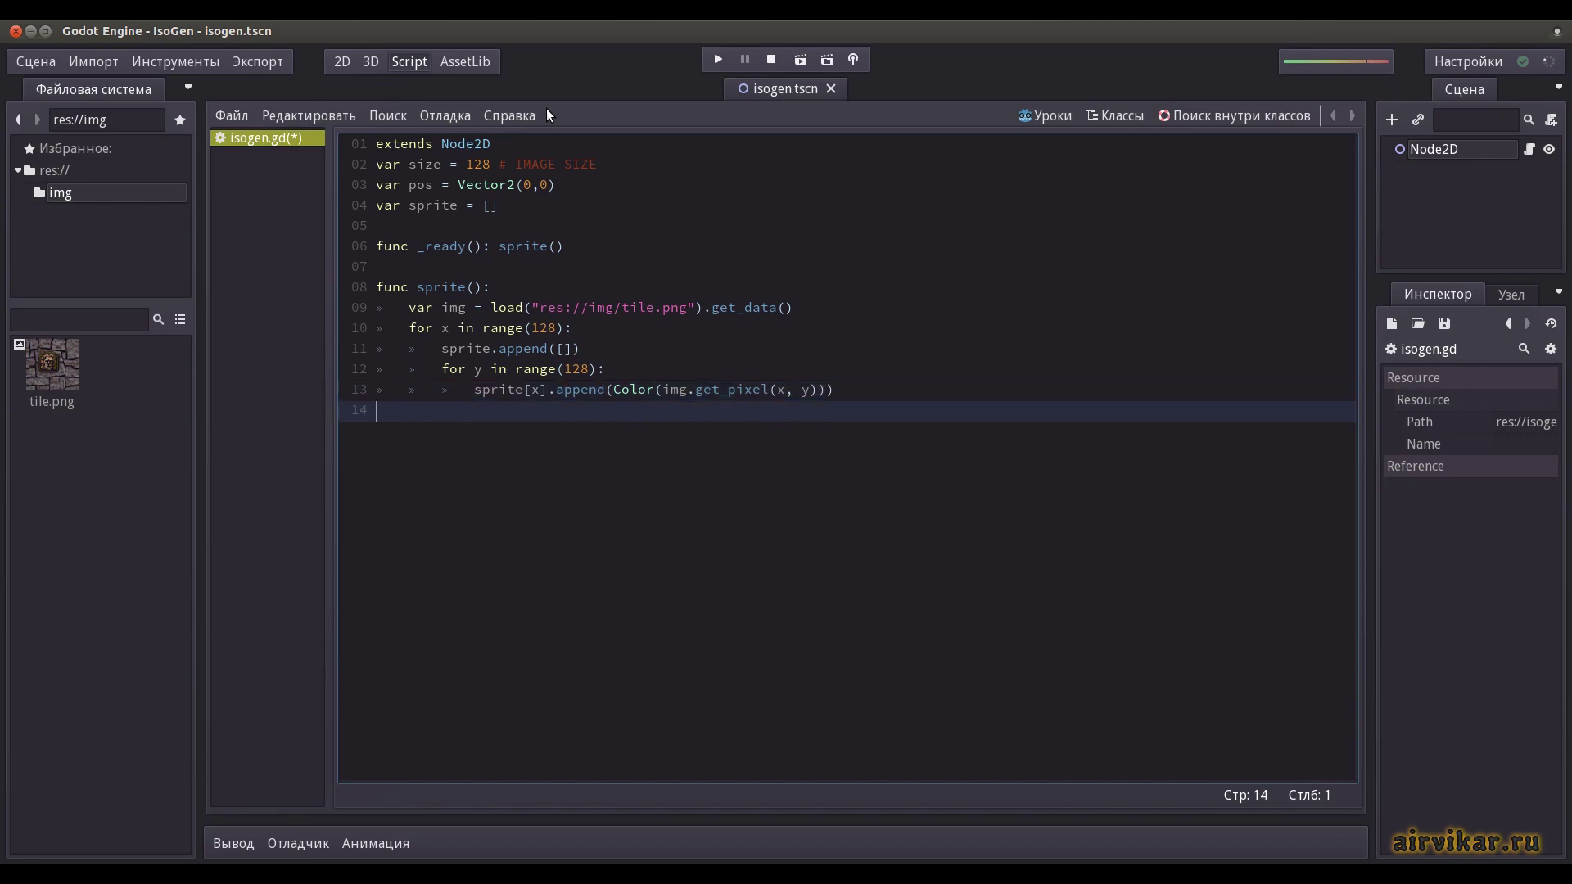
# - Add the iso(x,y) Vector2 projection helper and begin _draw() with a for x in range(size) loop
pyautogui.press('Return')
pyautogui.write('func iso(x,y')
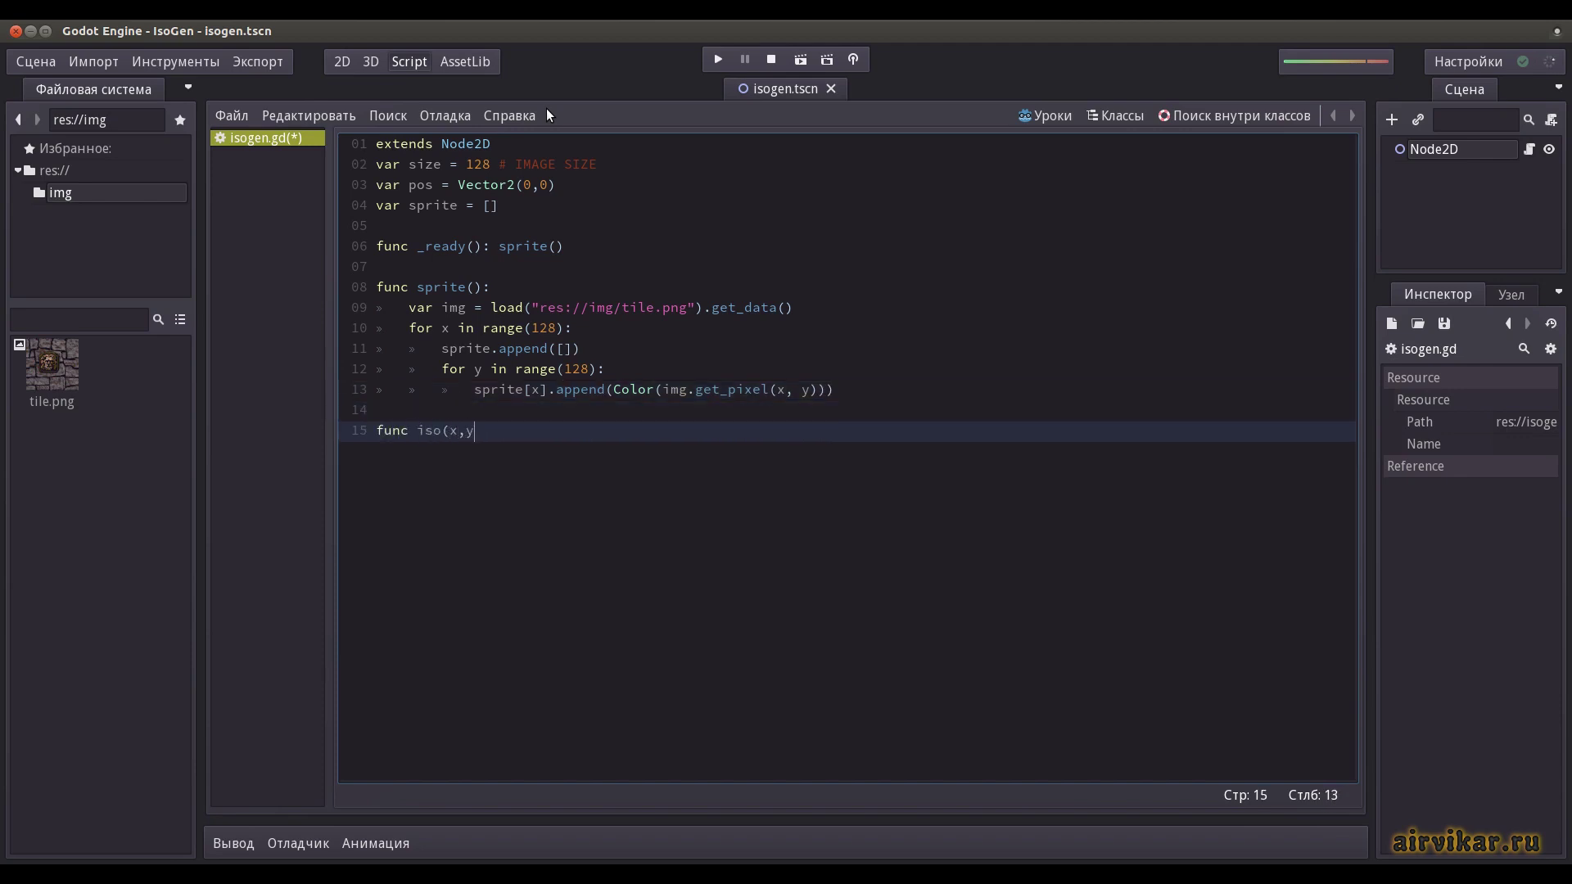
pyautogui.write('): return Vecto')
pyautogui.write('r2(0.5 * (size -')
pyautogui.write(' x - y),0.25 * ')
pyautogui.write('(x -')
pyautogui.press('Return')
pyautogui.press('Return')
pyautogui.write('func ')
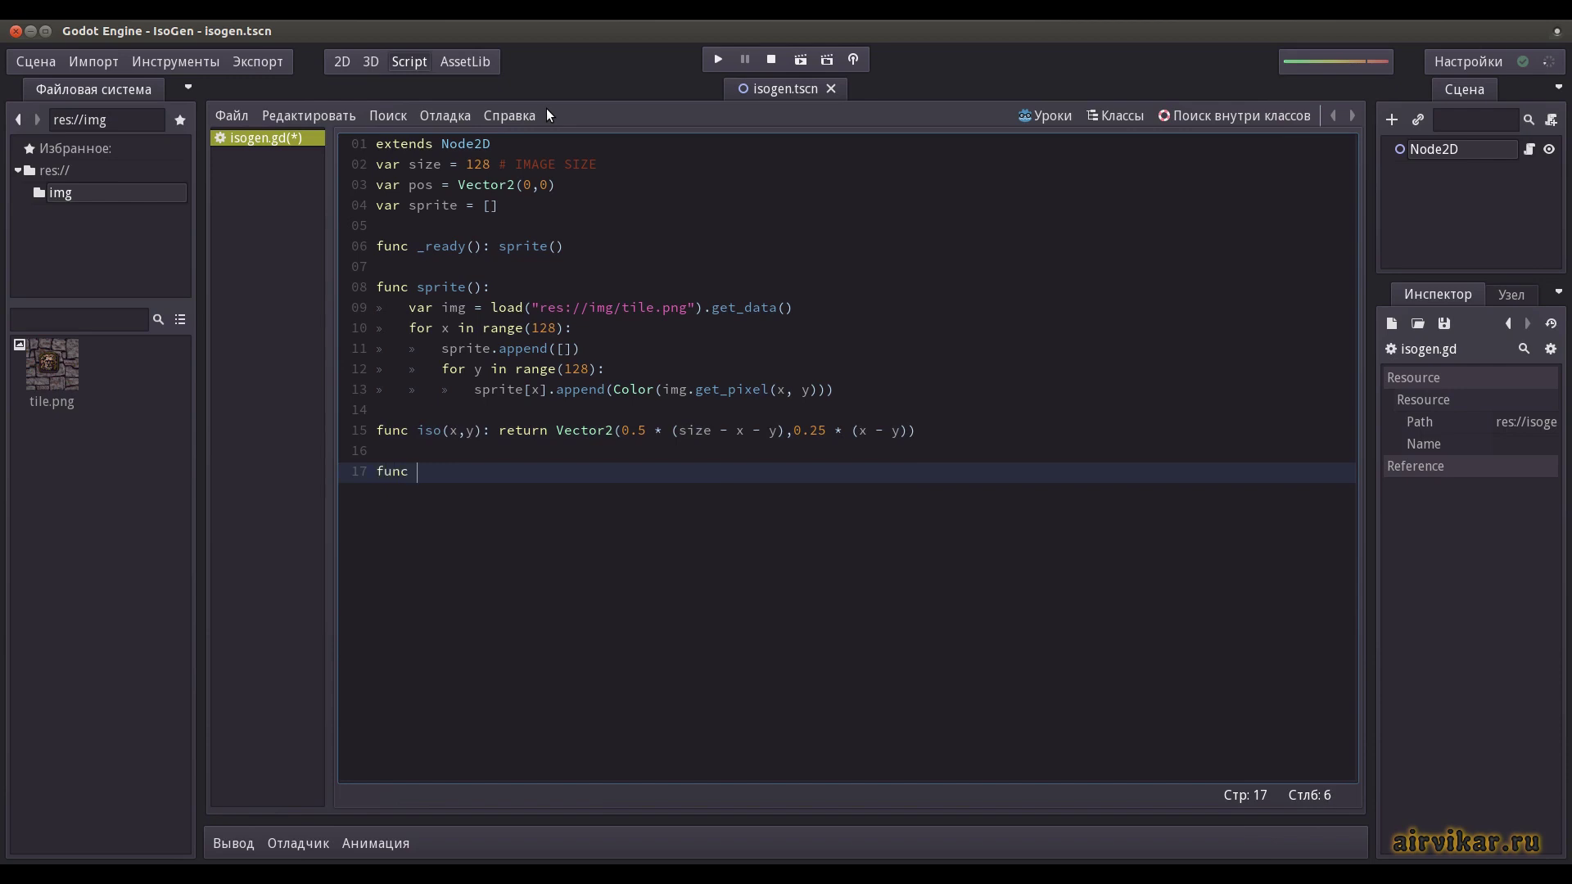
pyautogui.write('_draw():')
pyautogui.press('Return')
pyautogui.write('for x i')
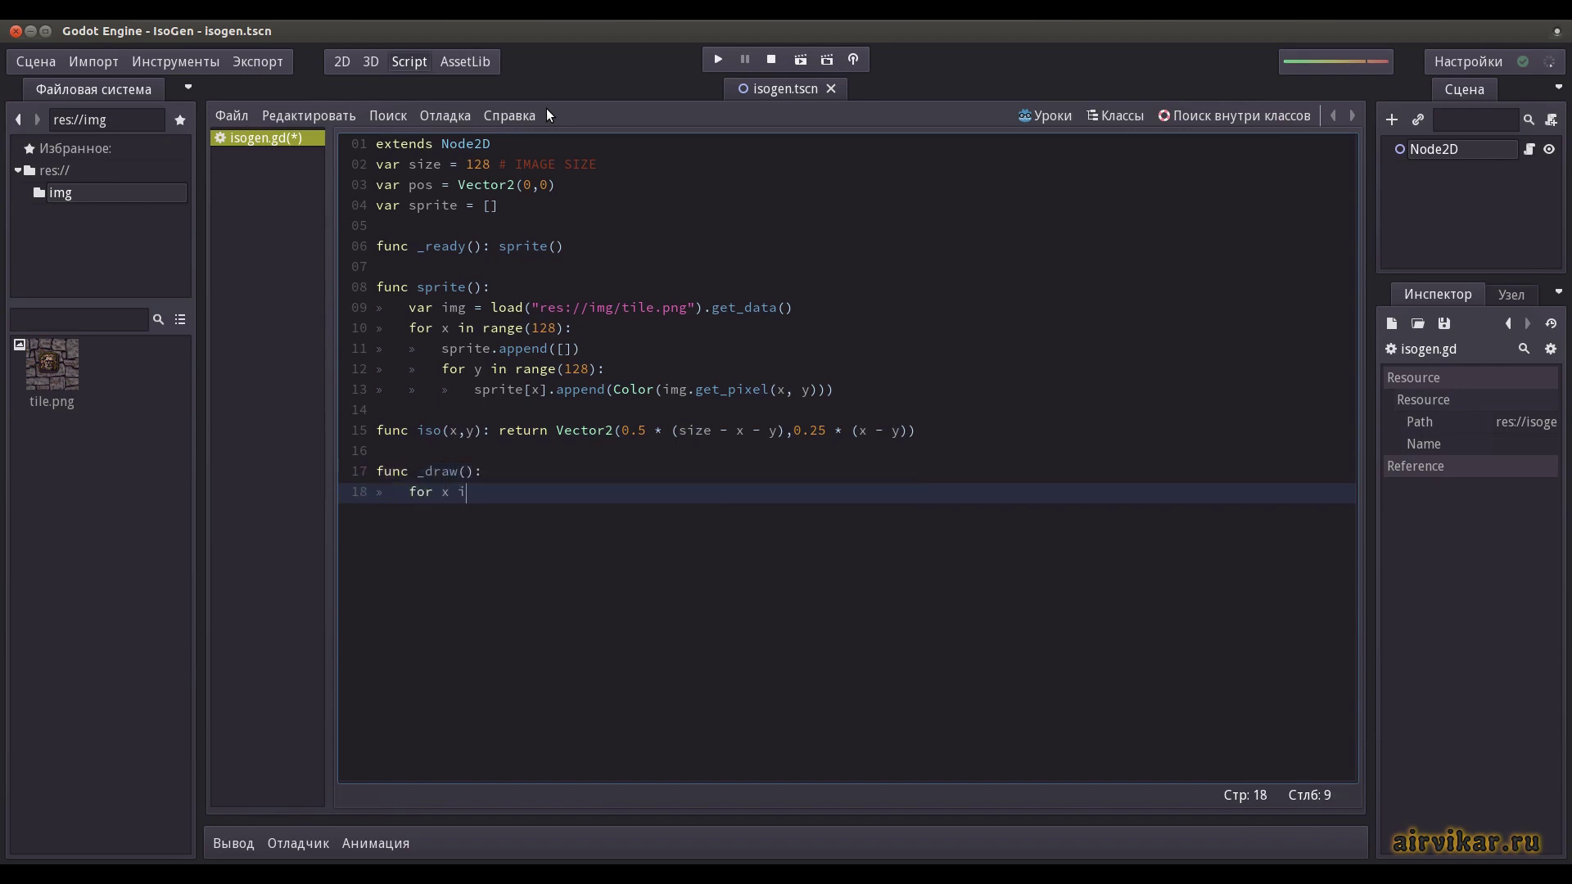
pyautogui.write('n range(size):')
# - Add a range(size/2) height loop, col_l (×0.7) and col_r (×0.5) shades, and the left-tile draw_rect
pyautogui.press('Return')
pyautogui.write('for h in range(')
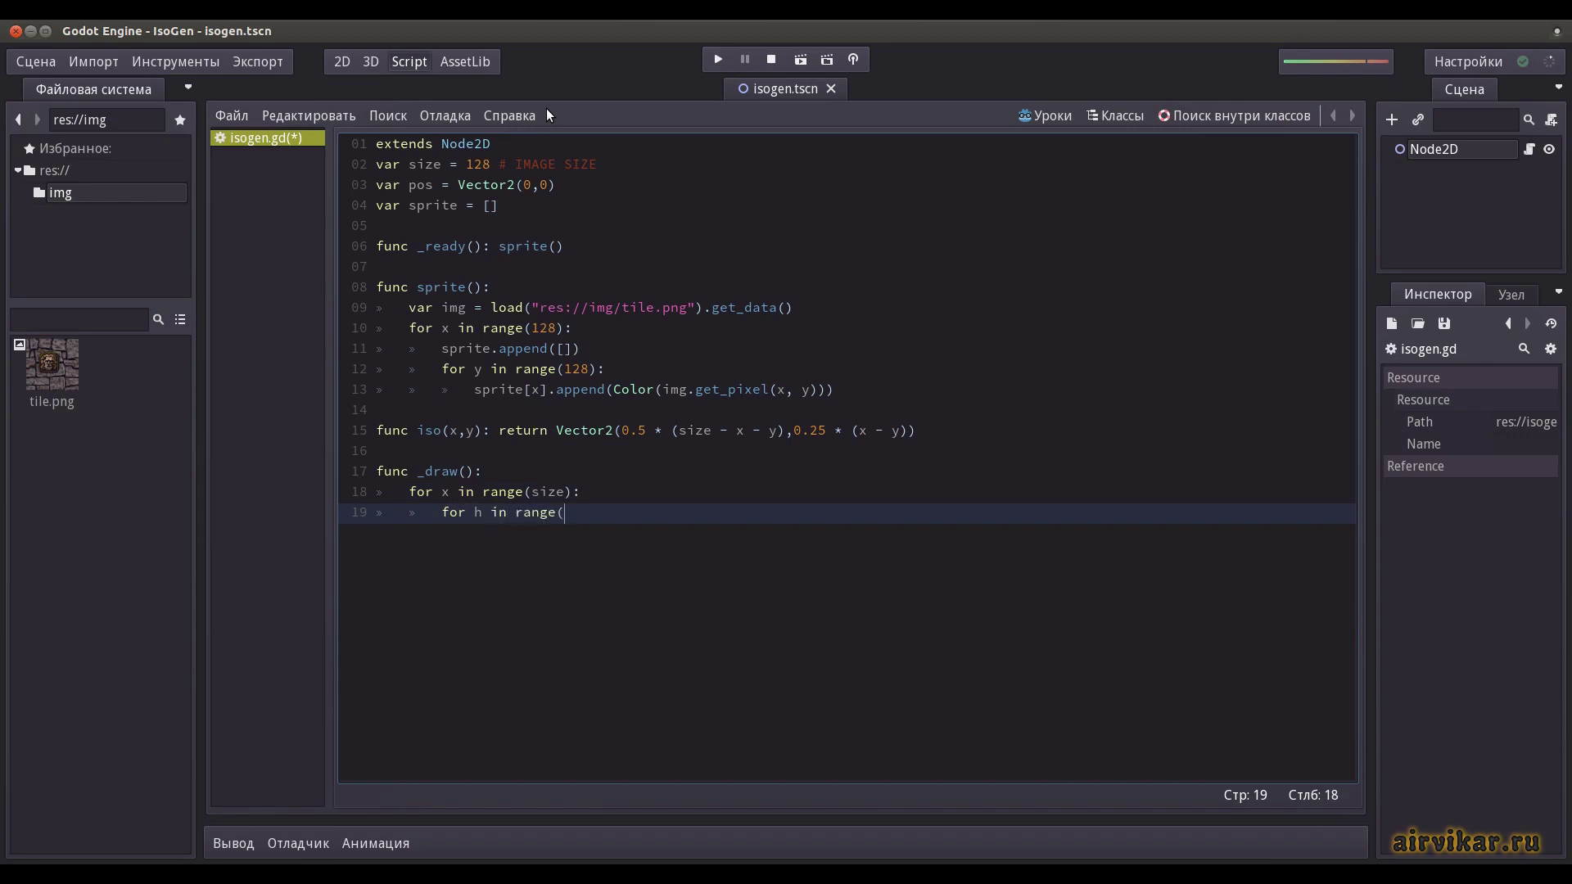
pyautogui.write('size/2):')
pyautogui.press('Return')
pyautogui.write('var co')
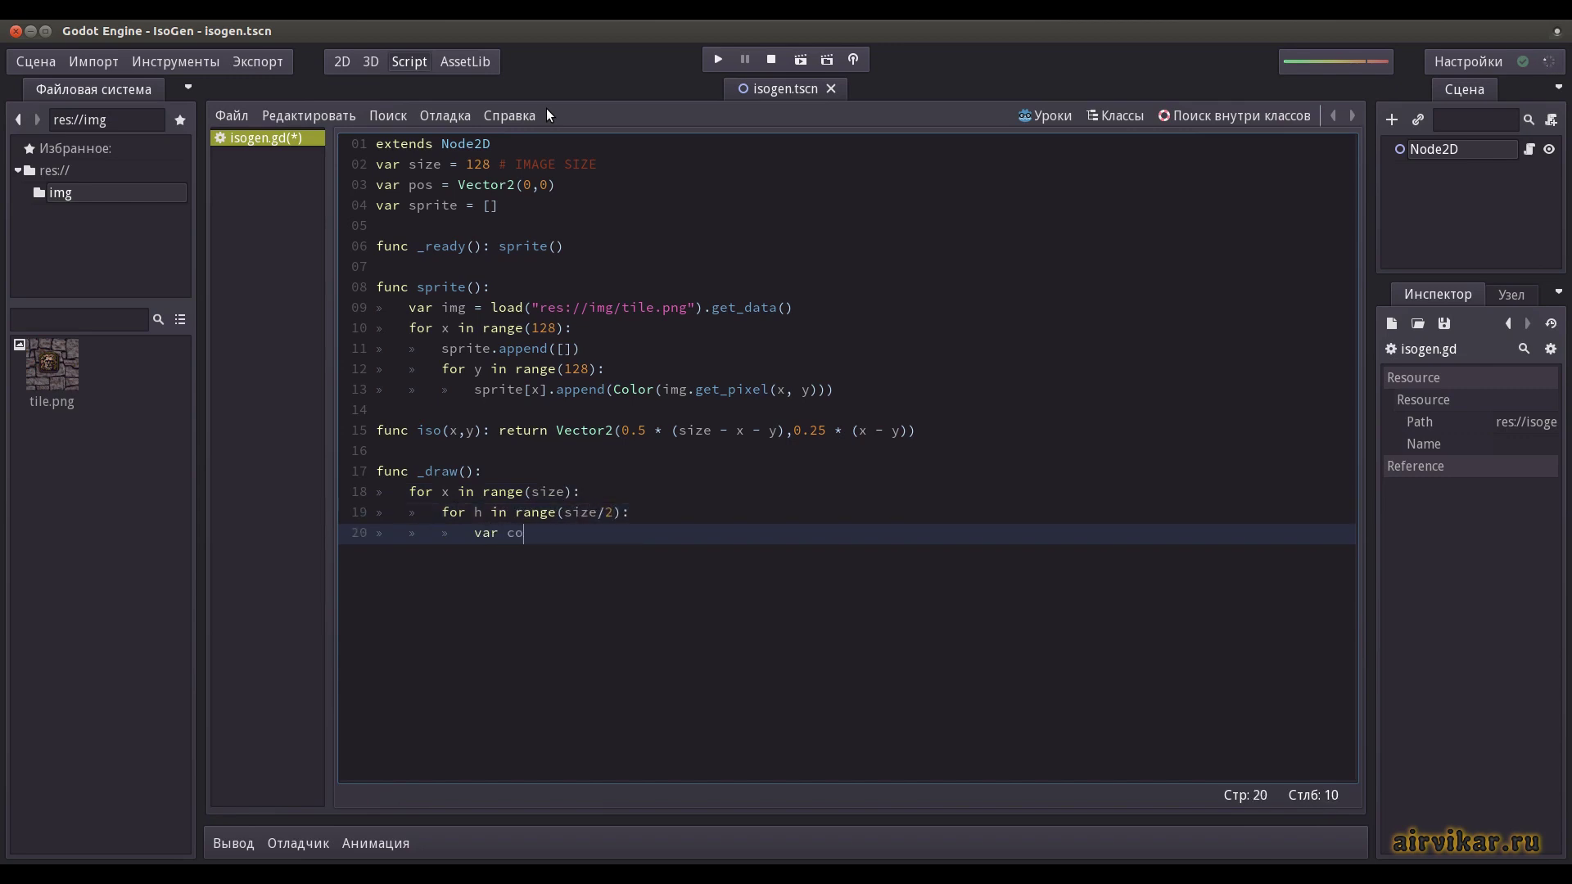
pyautogui.write('l_l = Color(spri')
pyautogui.write('te[x][h*2].r*0.')
pyautogui.write('7,sprite[x][h*2]')
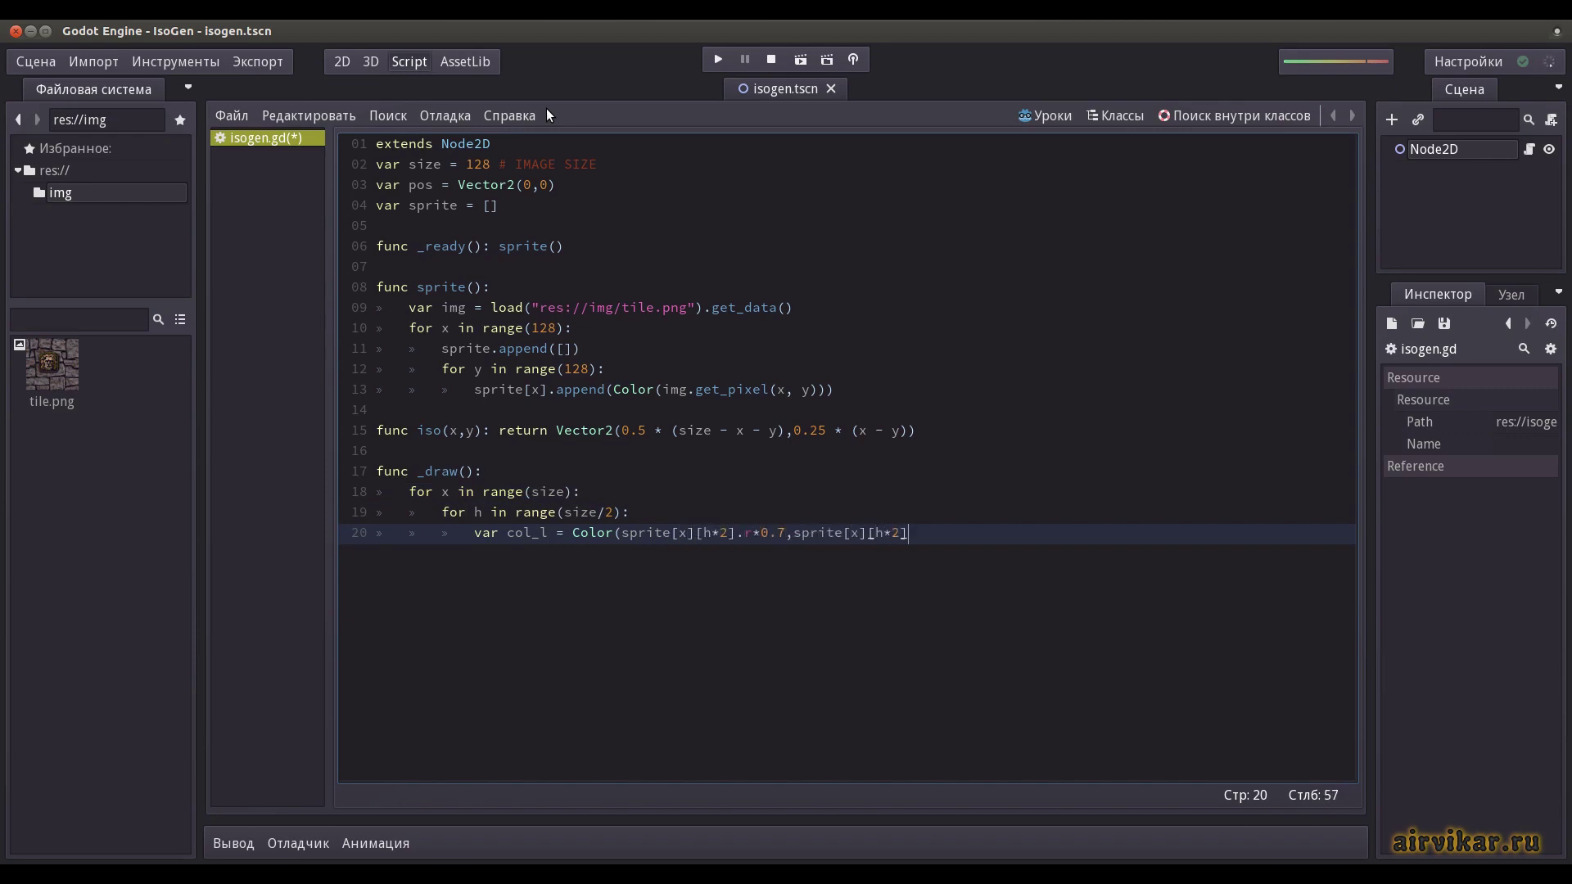
pyautogui.write('.g*0.7,sprite[x')
pyautogui.write('][h*2].b*0.7)')
pyautogui.press('Return')
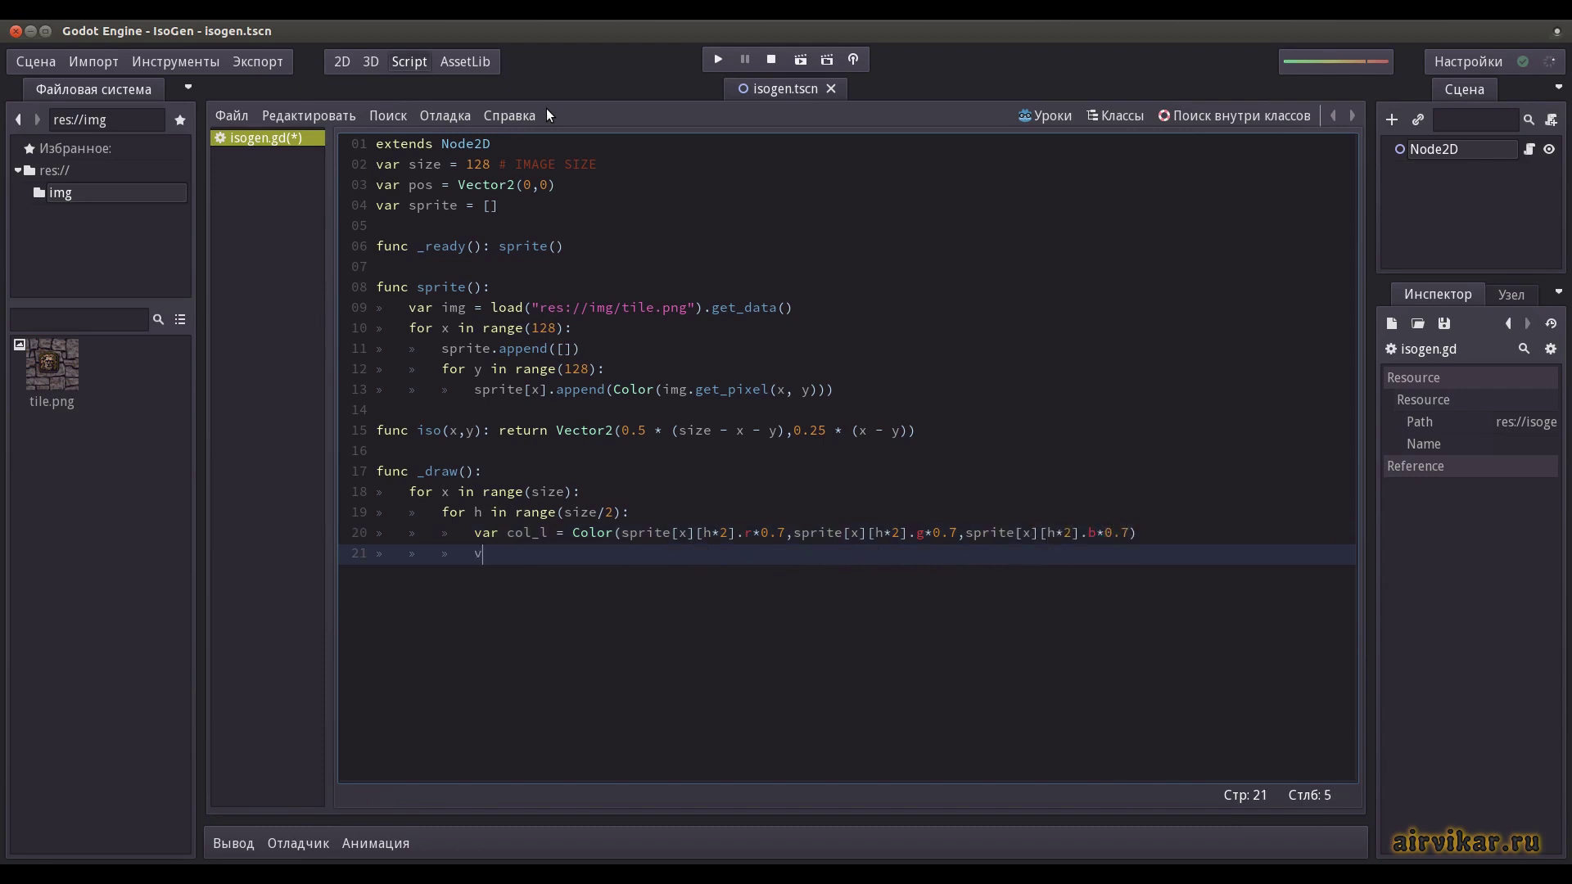
pyautogui.write('var col_r = Color(')
pyautogui.write('sprite[x][h*2]')
pyautogui.write('.r*0.5,sprite[x]')
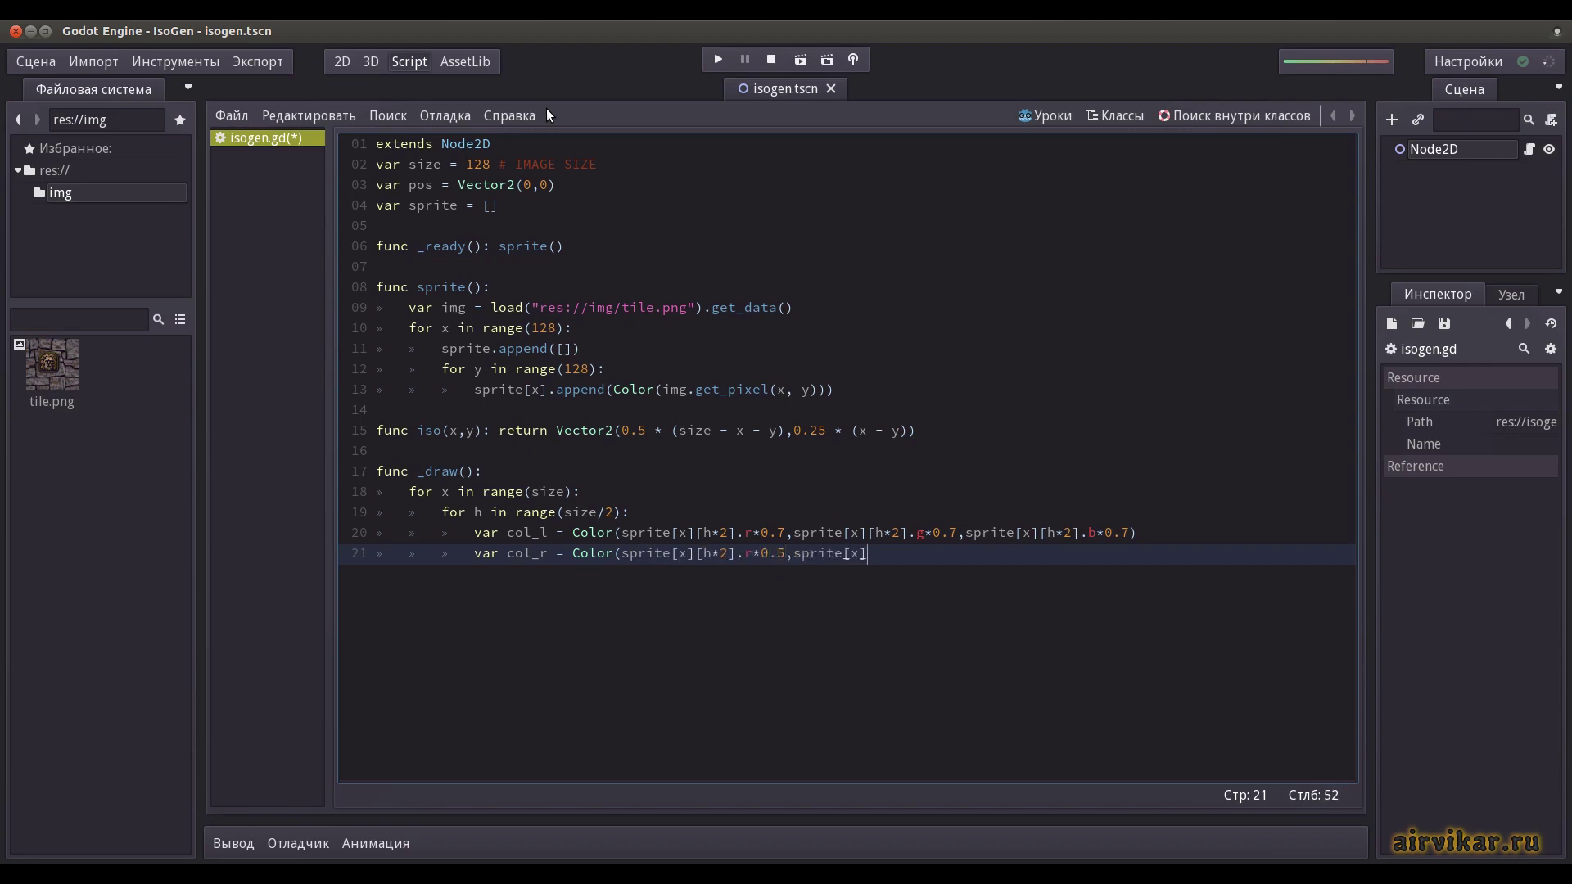
pyautogui.write('[h*2].g*0.5,spr')
pyautogui.write('ite[x][h*2].b*0.')
pyautogui.write('5)')
pyautogui.press('Return')
pyautogui.write('draw_rect(Re')
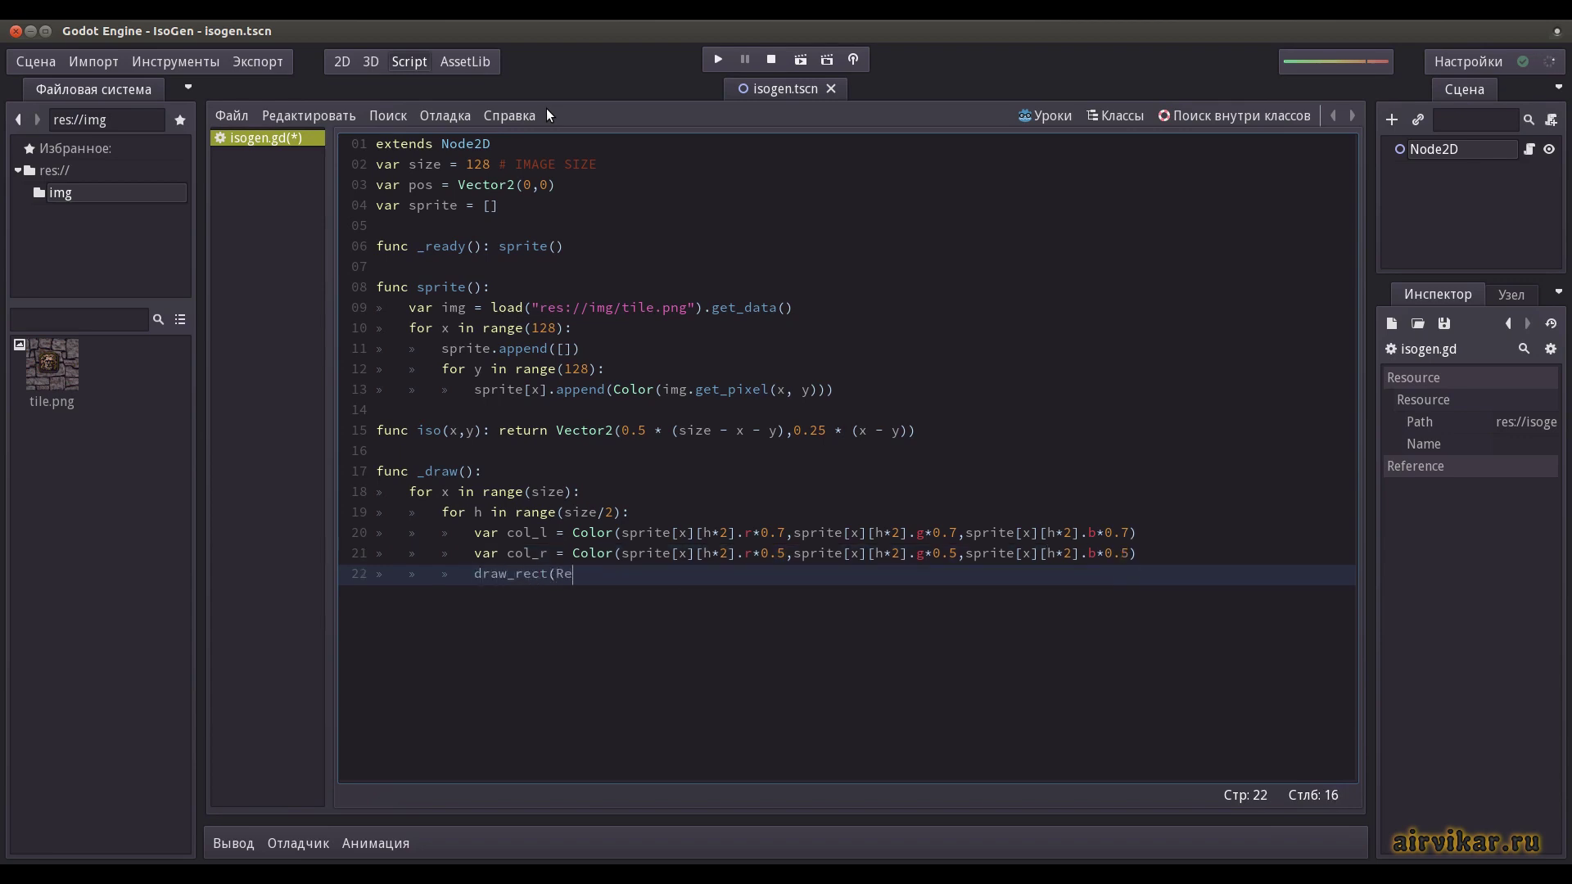
pyautogui.write('ct2(pos+Vector2')
pyautogui.write('(-size,h)-iso(x,0),')
pyautogui.write('Vector2(1,1)')
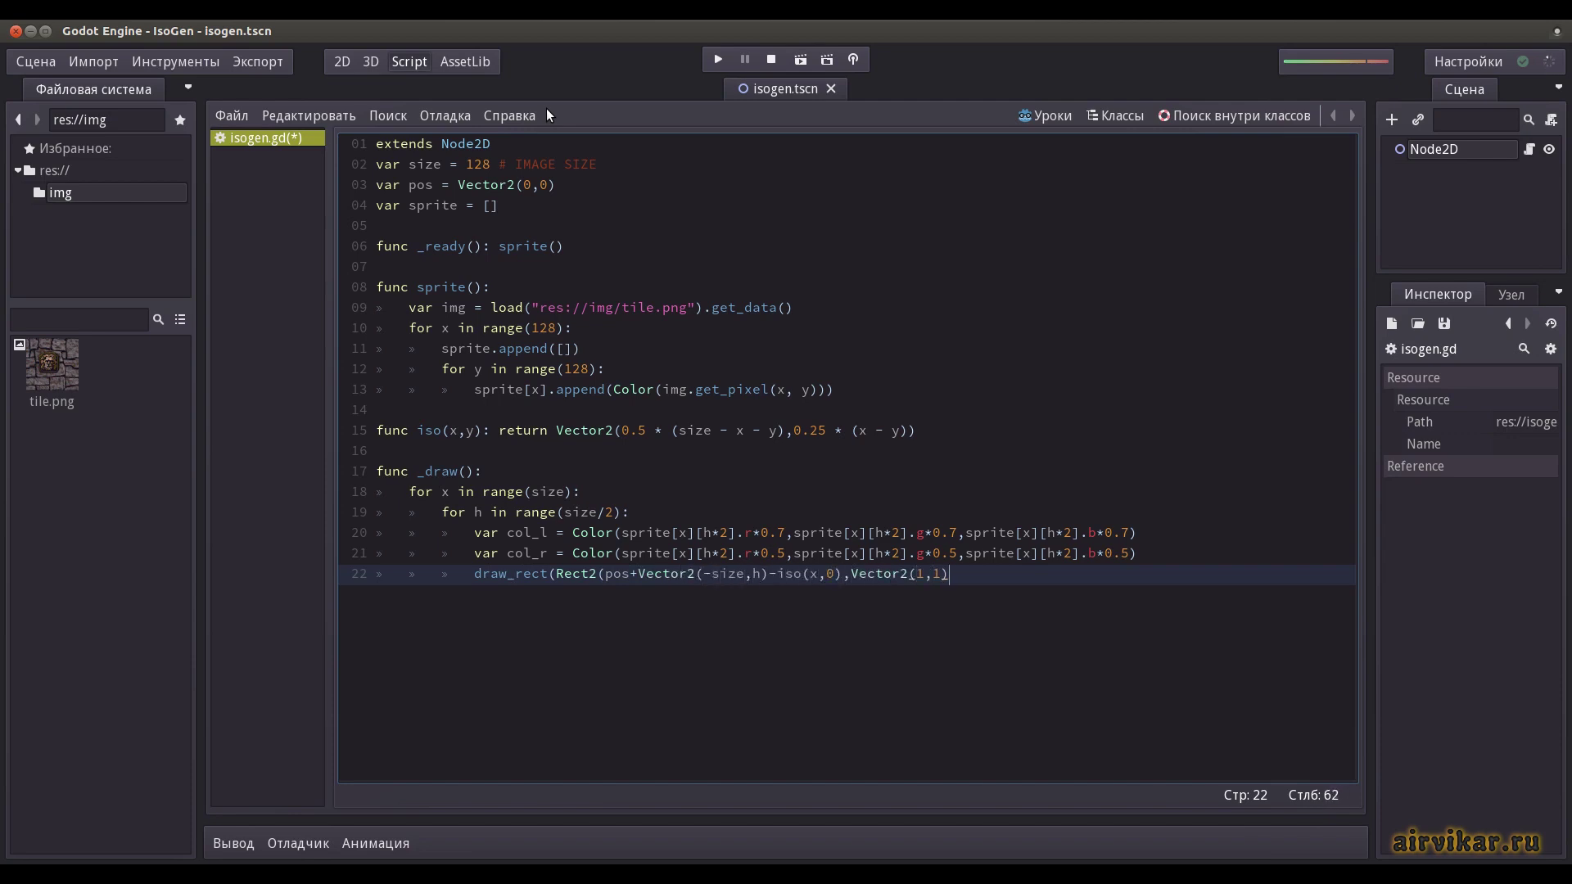
pyautogui.write('),col_r)     # L')
pyautogui.write('EFT TIL')
# - Add draw_rect lines for the BACK TILE (col_l), RIGHT TILE (col_r) and front tile (col_l)
pyautogui.press('Return')
pyautogui.write('draw_')
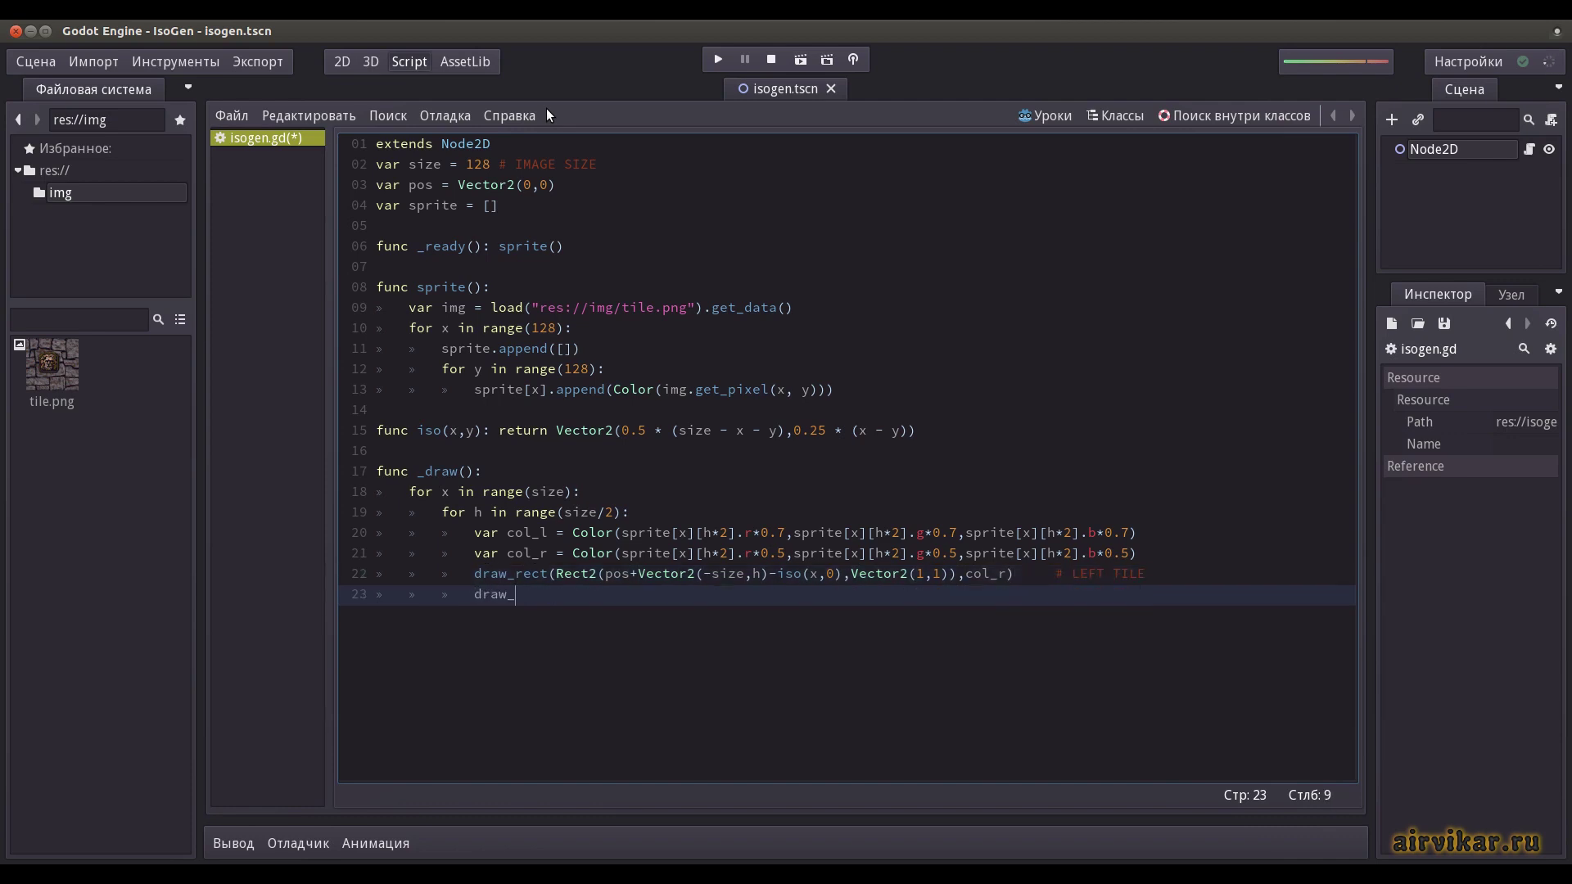
pyautogui.write('rect(Rect2(pos+V')
pyautogui.write('ector2(-size,h)')
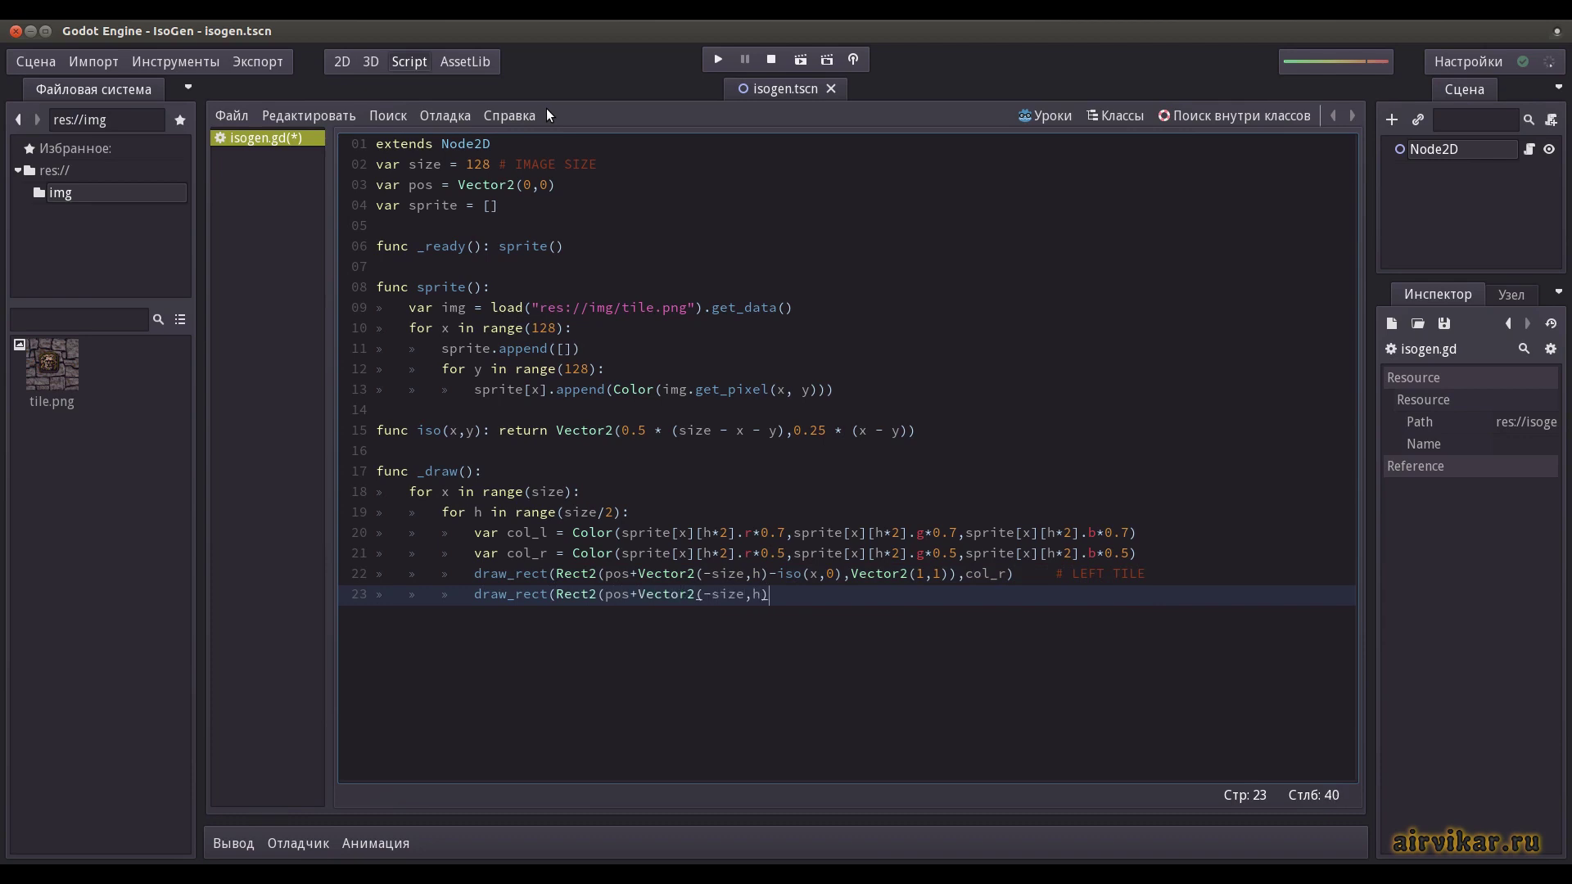
pyautogui.write('-iso(size,x),Ve')
pyautogui.write('ctor2(1,1)),col_')
pyautogui.write('l)  # BACK TILE')
pyautogui.press('Return')
pyautogui.write('draw_rect(Rect')
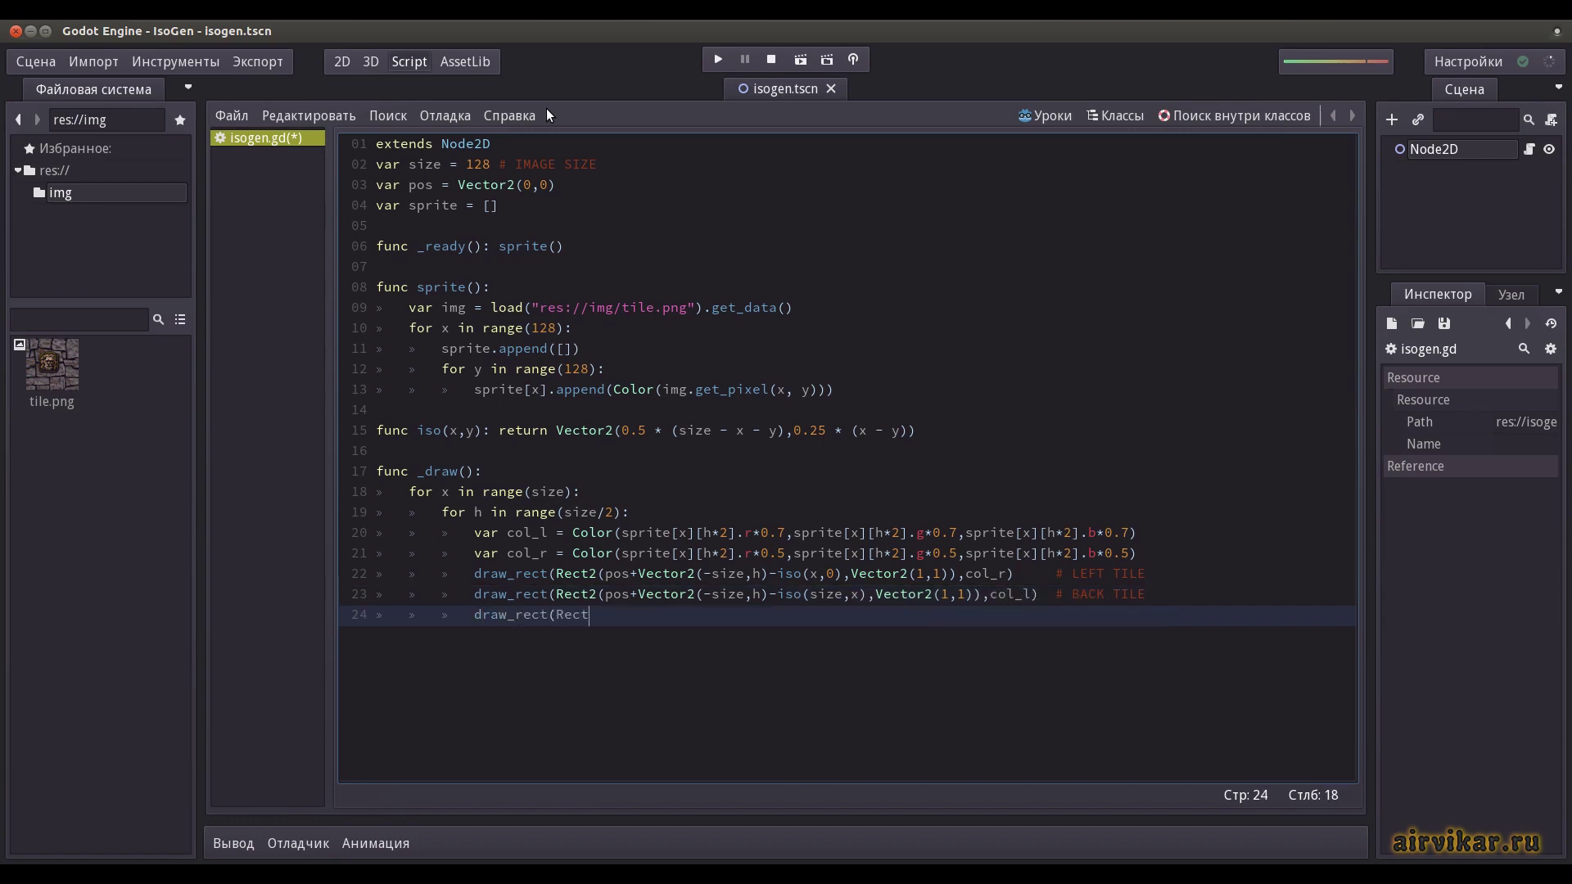
pyautogui.write('2(pos+Vector2(s')
pyautogui.write('ize,h)+iso(x,0)')
pyautogui.write(',Vector2(1,1)),c')
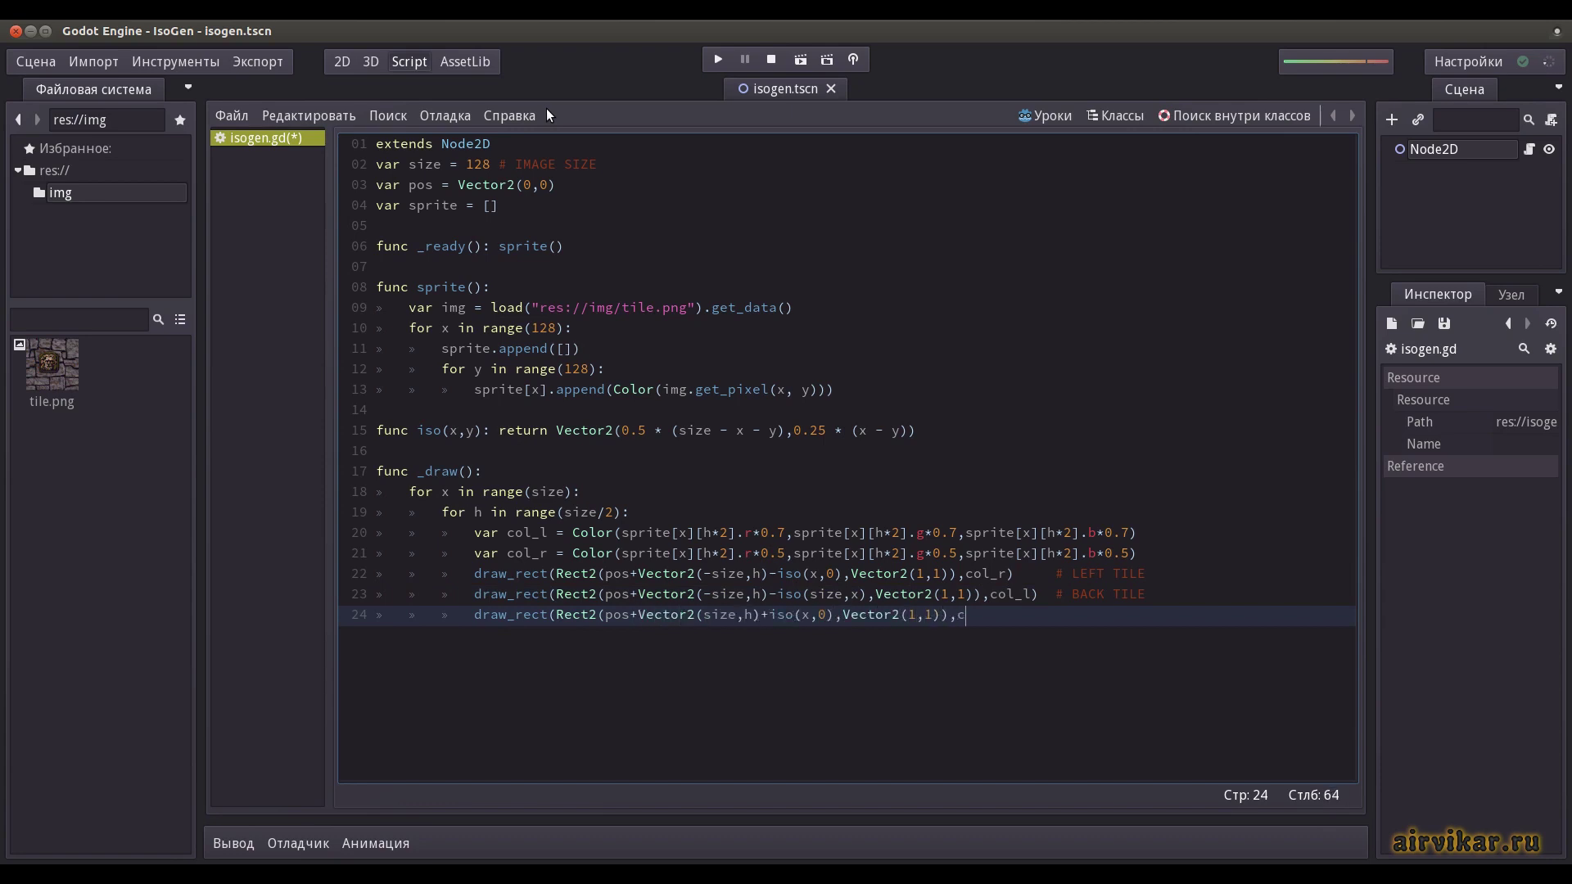
pyautogui.write('ol_r)      # RIGHT TILE')
pyautogui.press('Return')
pyautogui.write('draw_r')
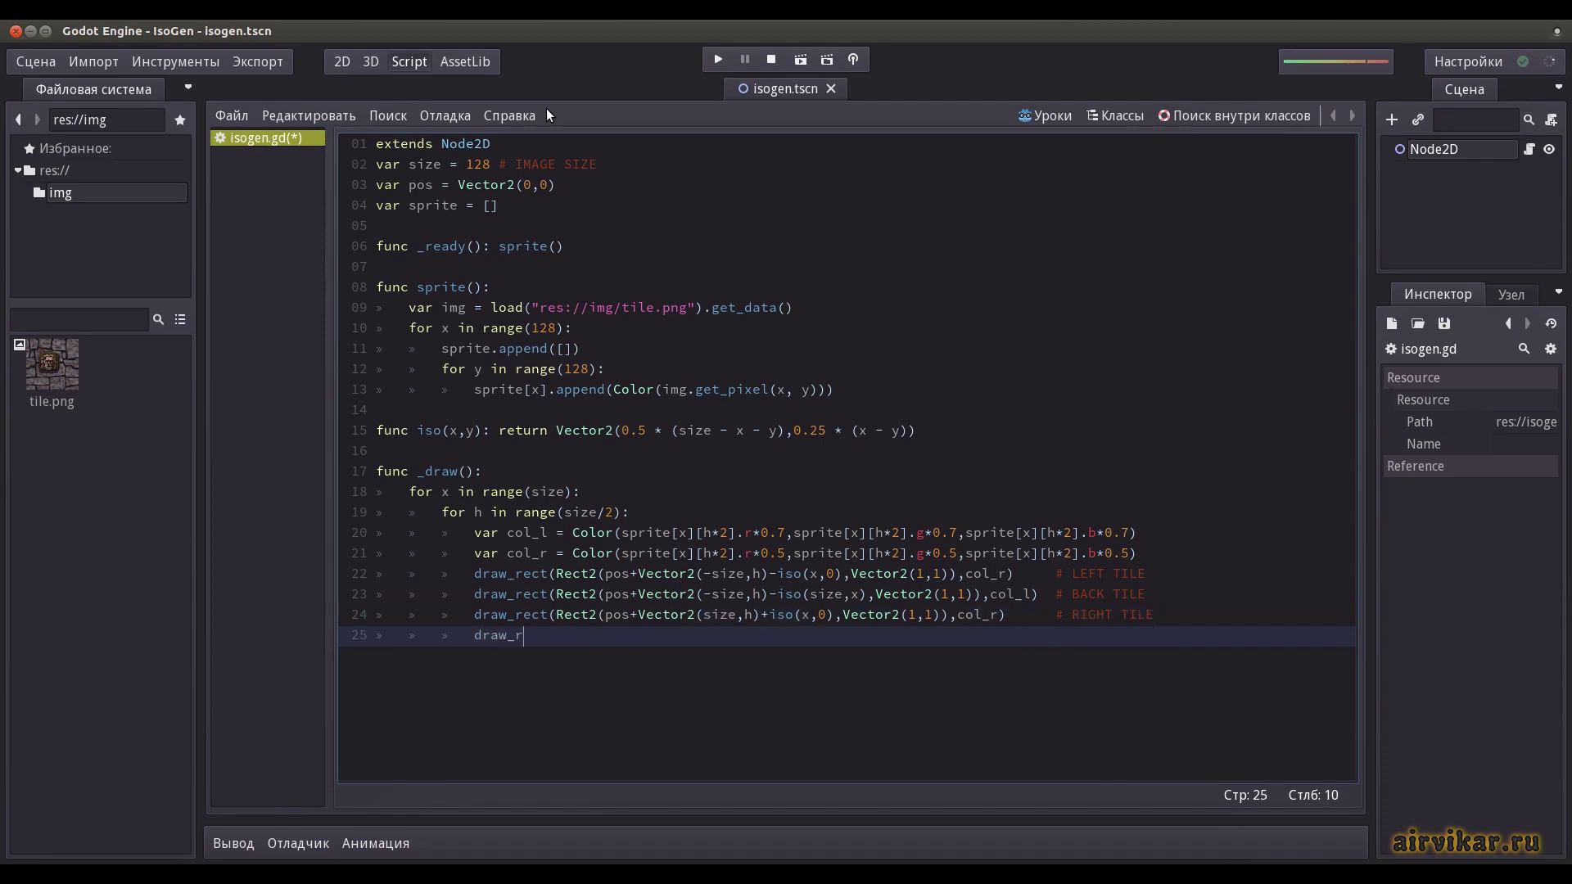
pyautogui.write('ect(Rect2(pos+Ve')
pyautogui.write('ctor2(size,h)+i')
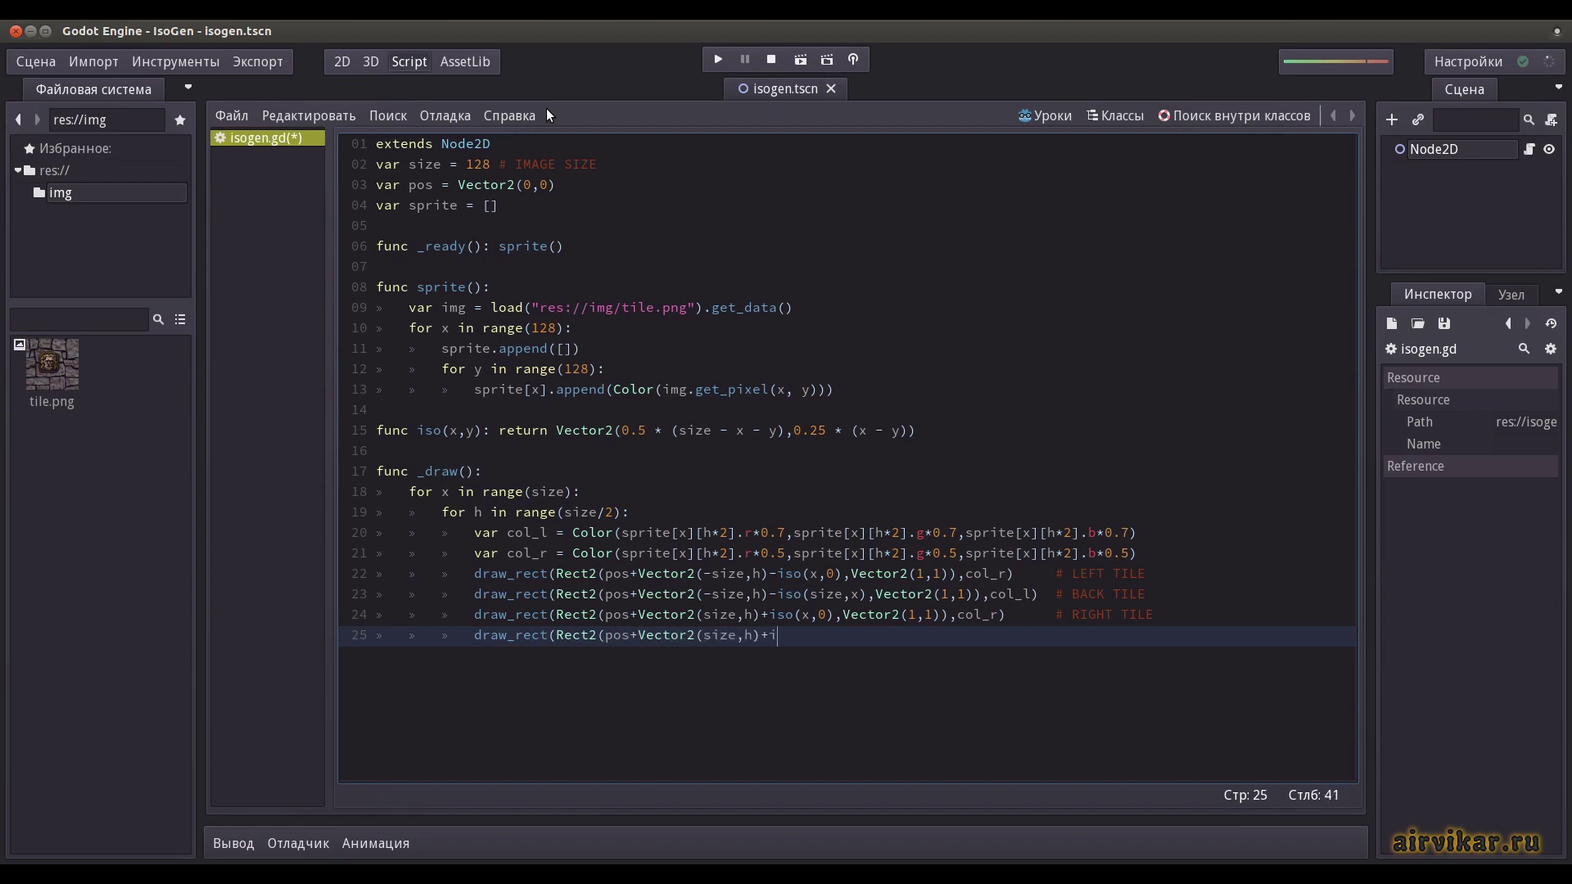
pyautogui.write('so(size,x),Vecto')
pyautogui.write('r2(1,1)),col_l)')
pyautogui.write('   # FRONT T')
# - Complete the FRONT TILE comment and add x/y loops drawing sprite pixels as DOWN and TOP faces
pyautogui.write('ILE')
pyautogui.press('Return')
pyautogui.write('for x i')
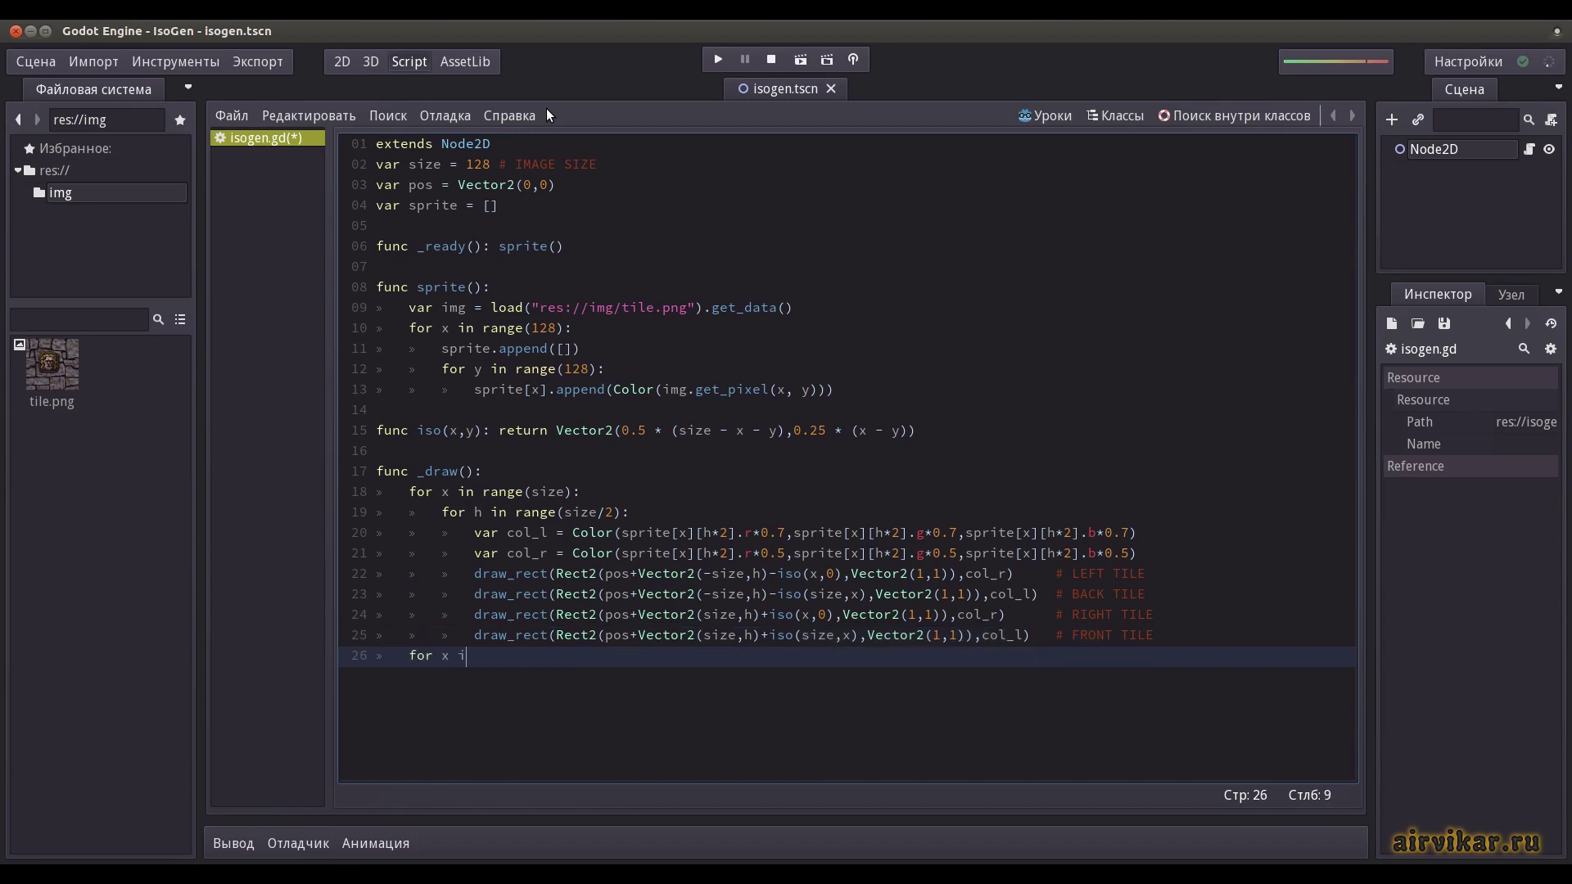
pyautogui.write('n range(size):')
pyautogui.press('Return')
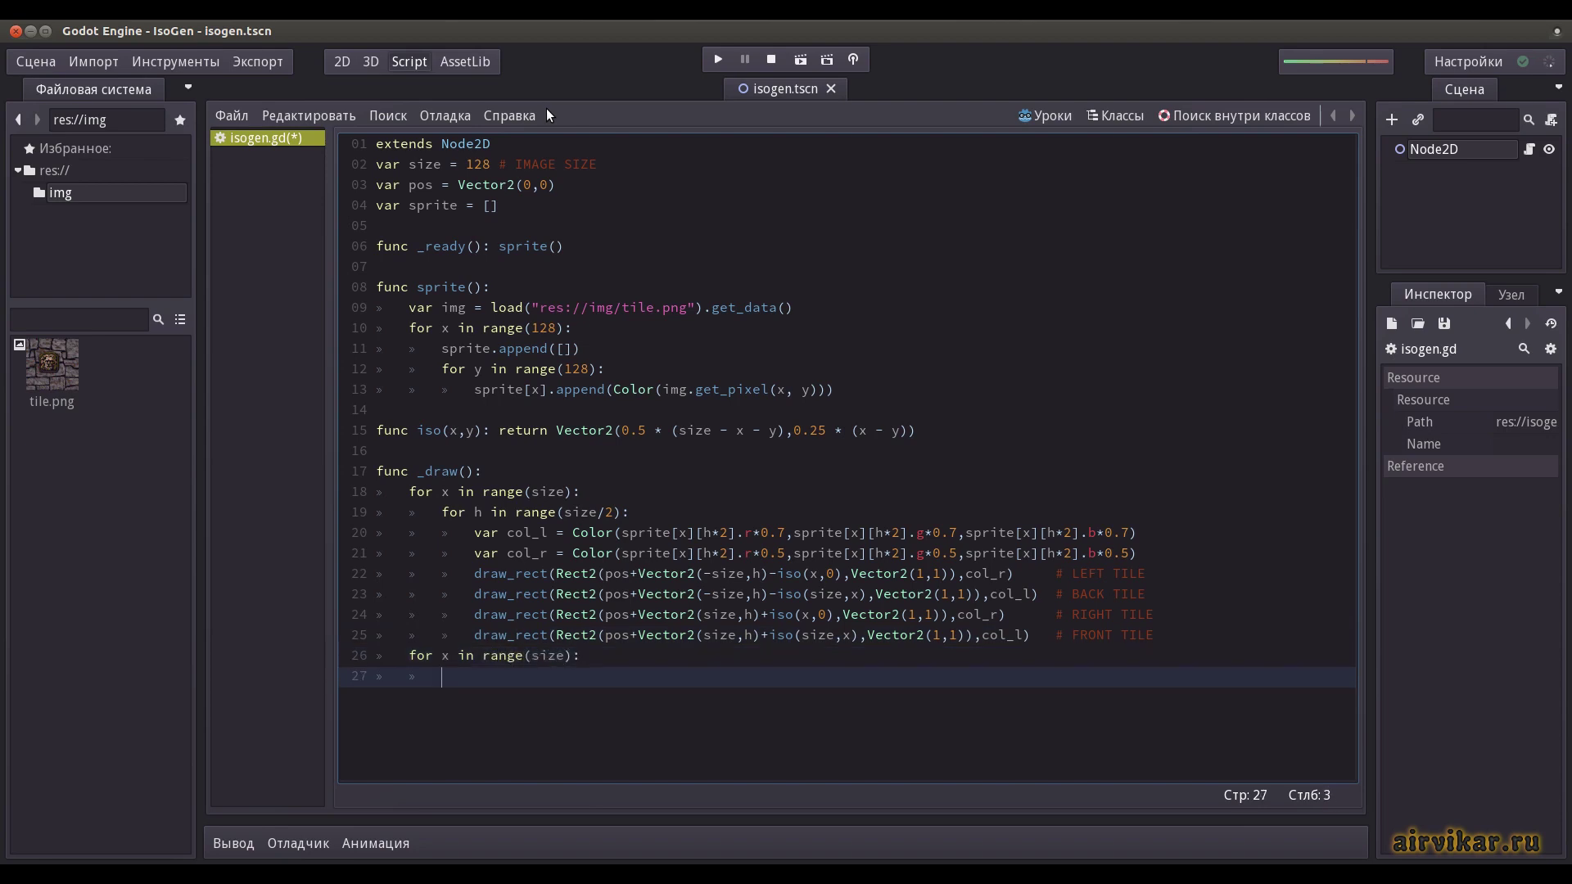
pyautogui.write('for y in range(s')
pyautogui.write('ize):')
pyautogui.press('Return')
pyautogui.write('draw_rect')
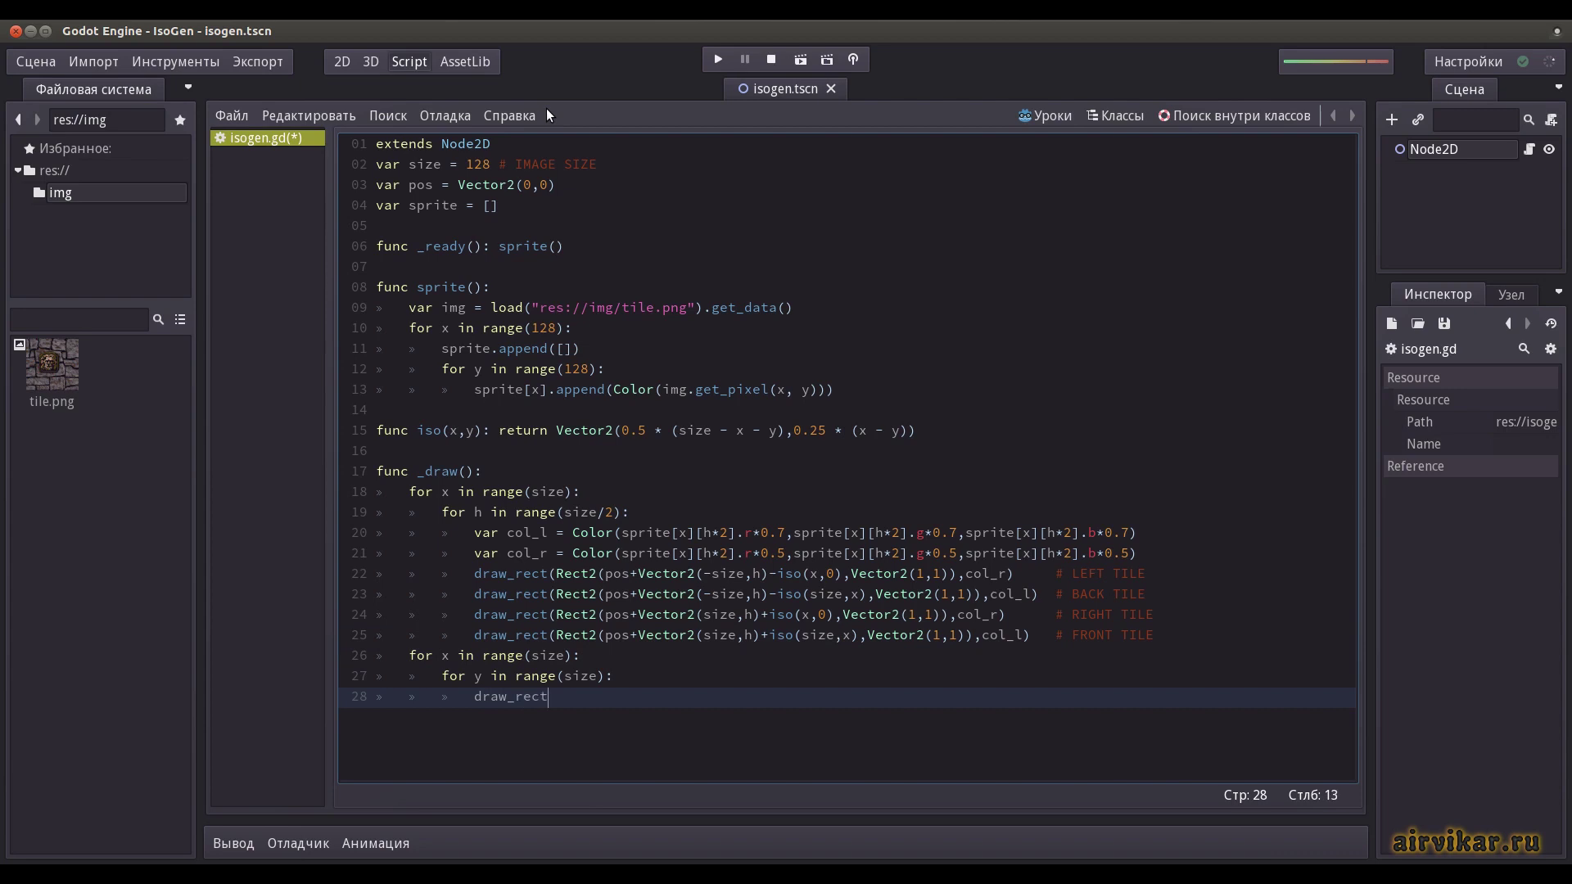
pyautogui.write('(Rect2(pos+Vect')
pyautogui.write('or2(-size,size/2')
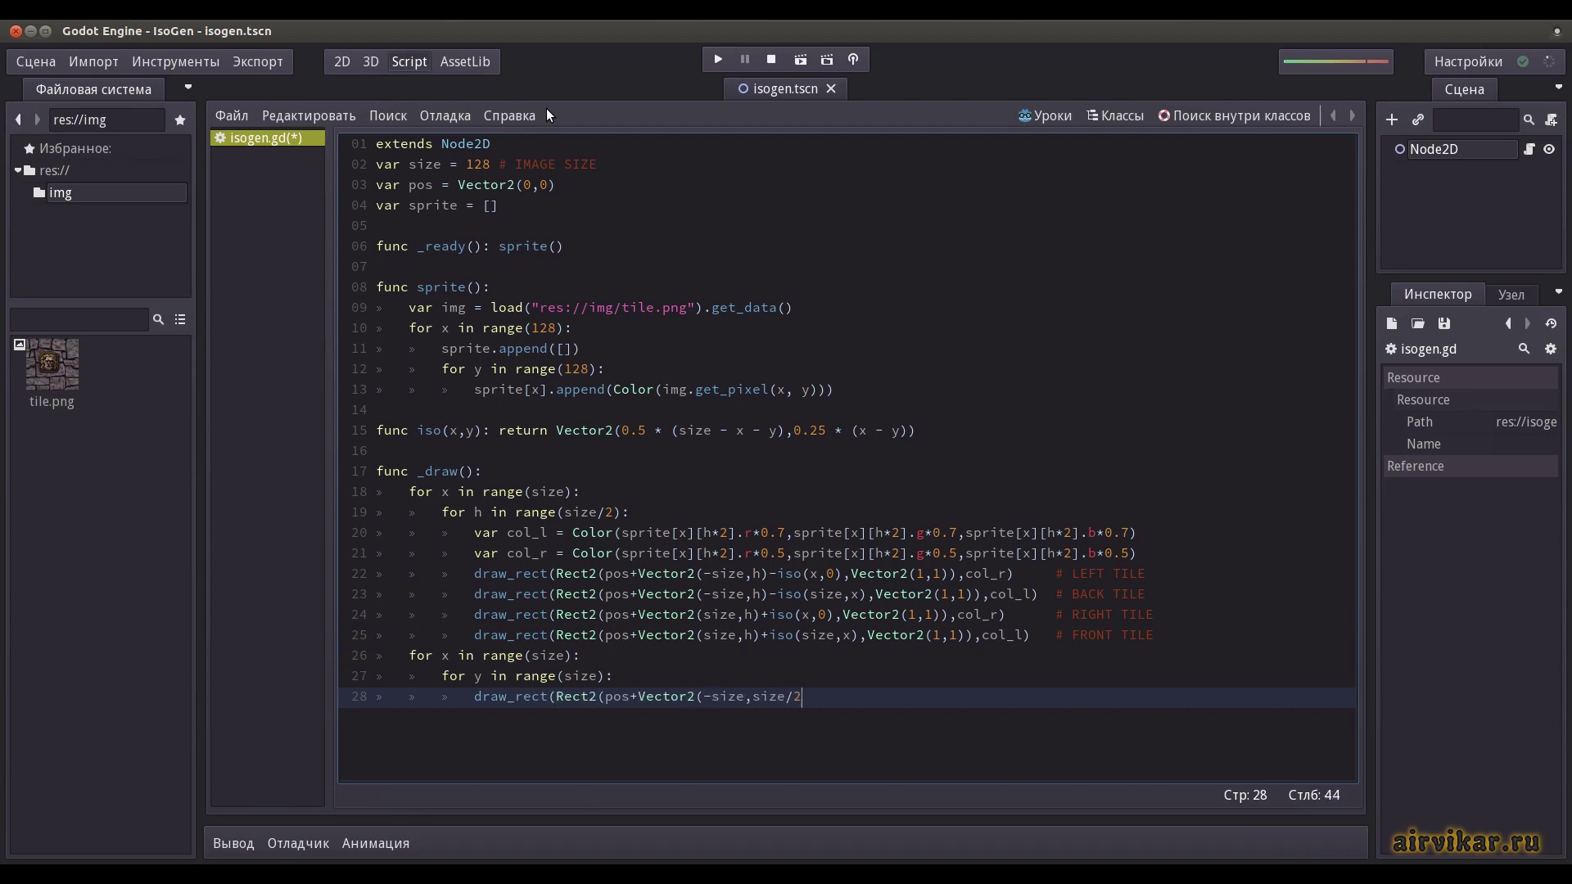
pyautogui.write(')+iso(x,y),Vect')
pyautogui.write('or2(1,1)),Color')
pyautogui.write('(sprite[y][x])) #DO')
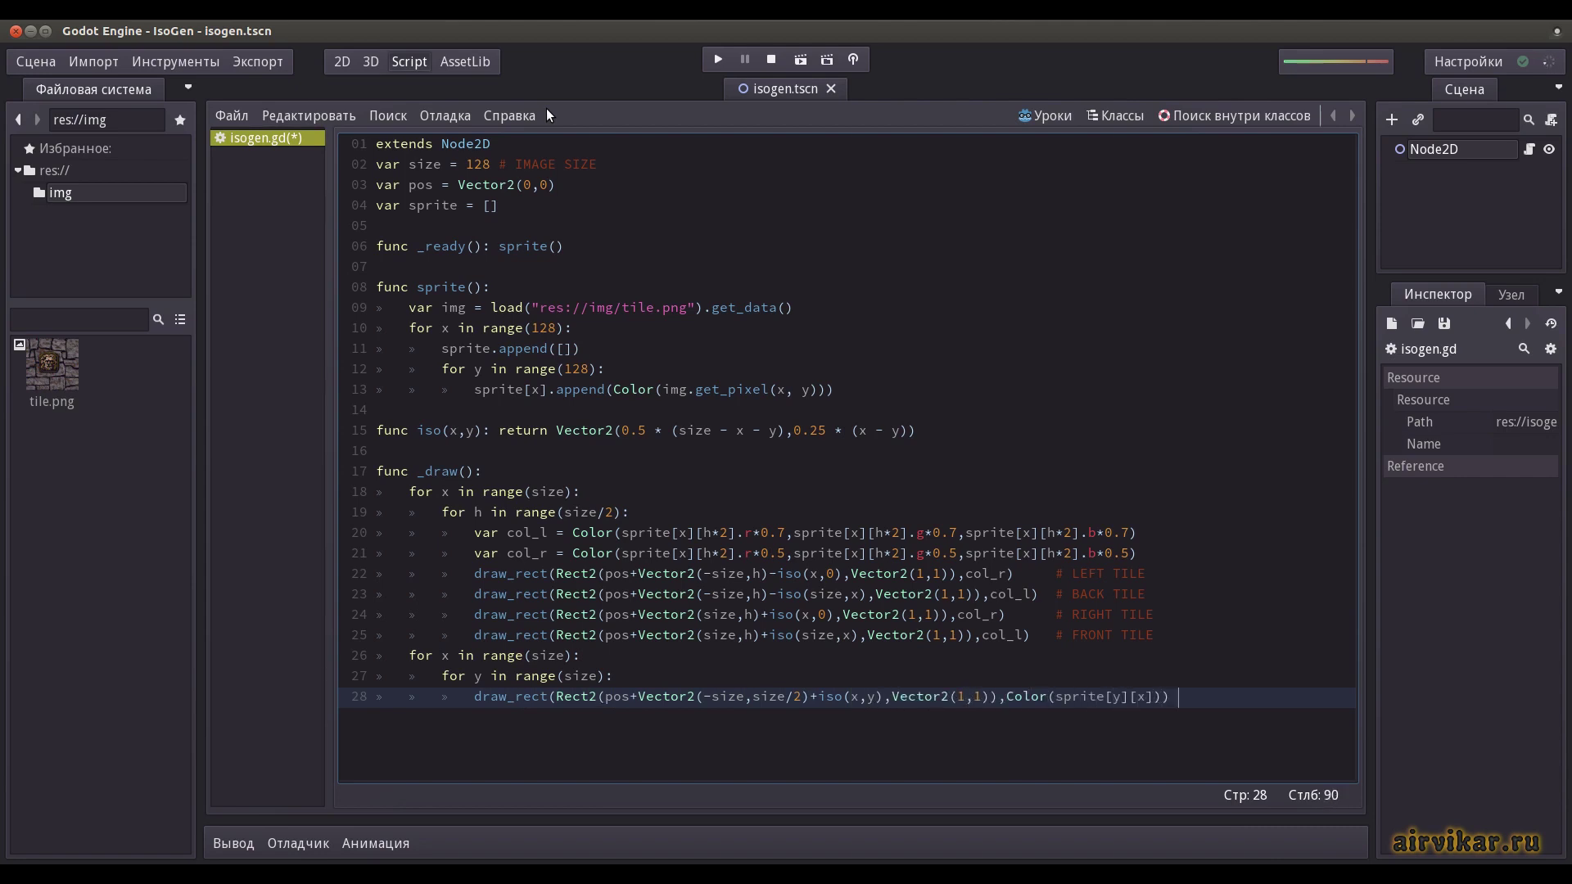
pyautogui.write('WN')
pyautogui.press('Return')
pyautogui.write('draw_rect')
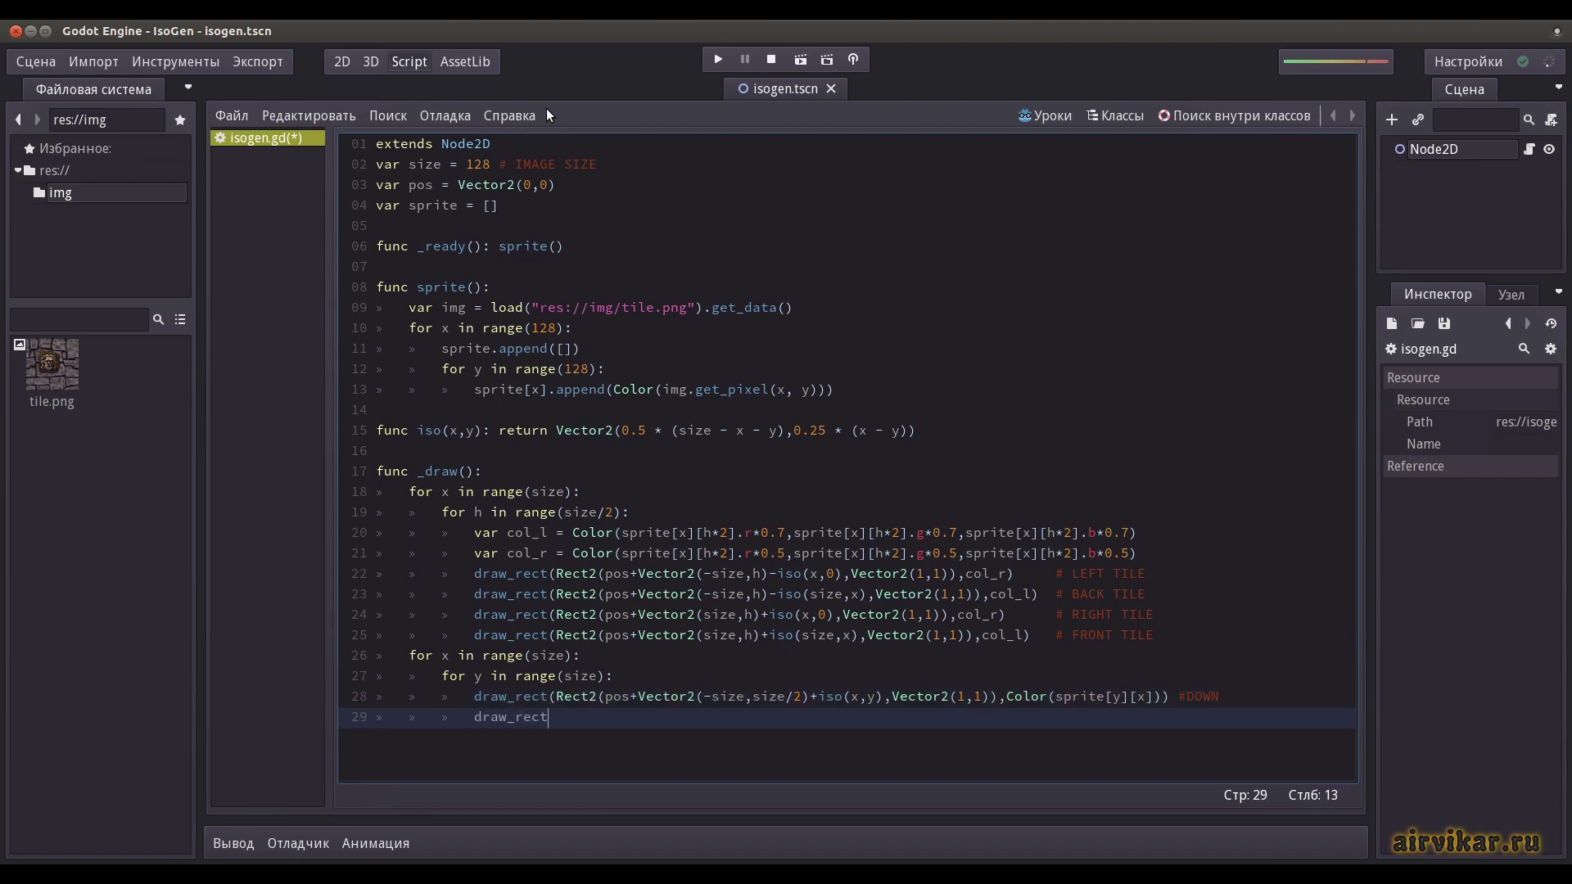
pyautogui.write('(Rect2(pos+Vecto')
pyautogui.write('r2(size,0)+iso(')
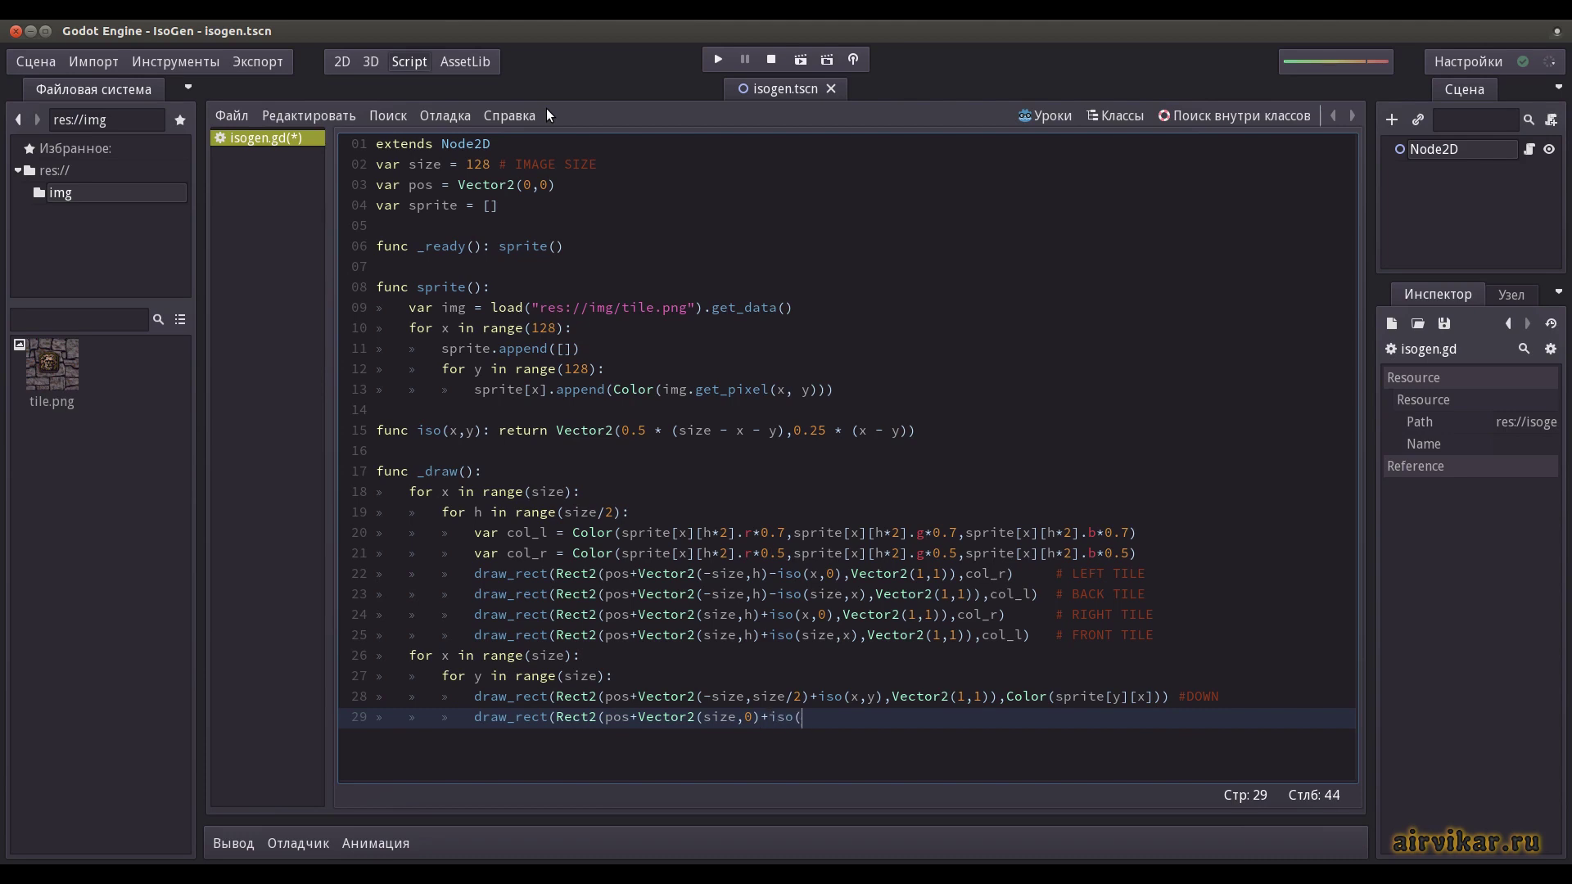
pyautogui.write('x,y),Vector2(1,')
pyautogui.write('1)),Color(sprit')
pyautogui.write('e[y][x]))       # T')
pyautogui.write('OP')
pyautogui.press('Return')
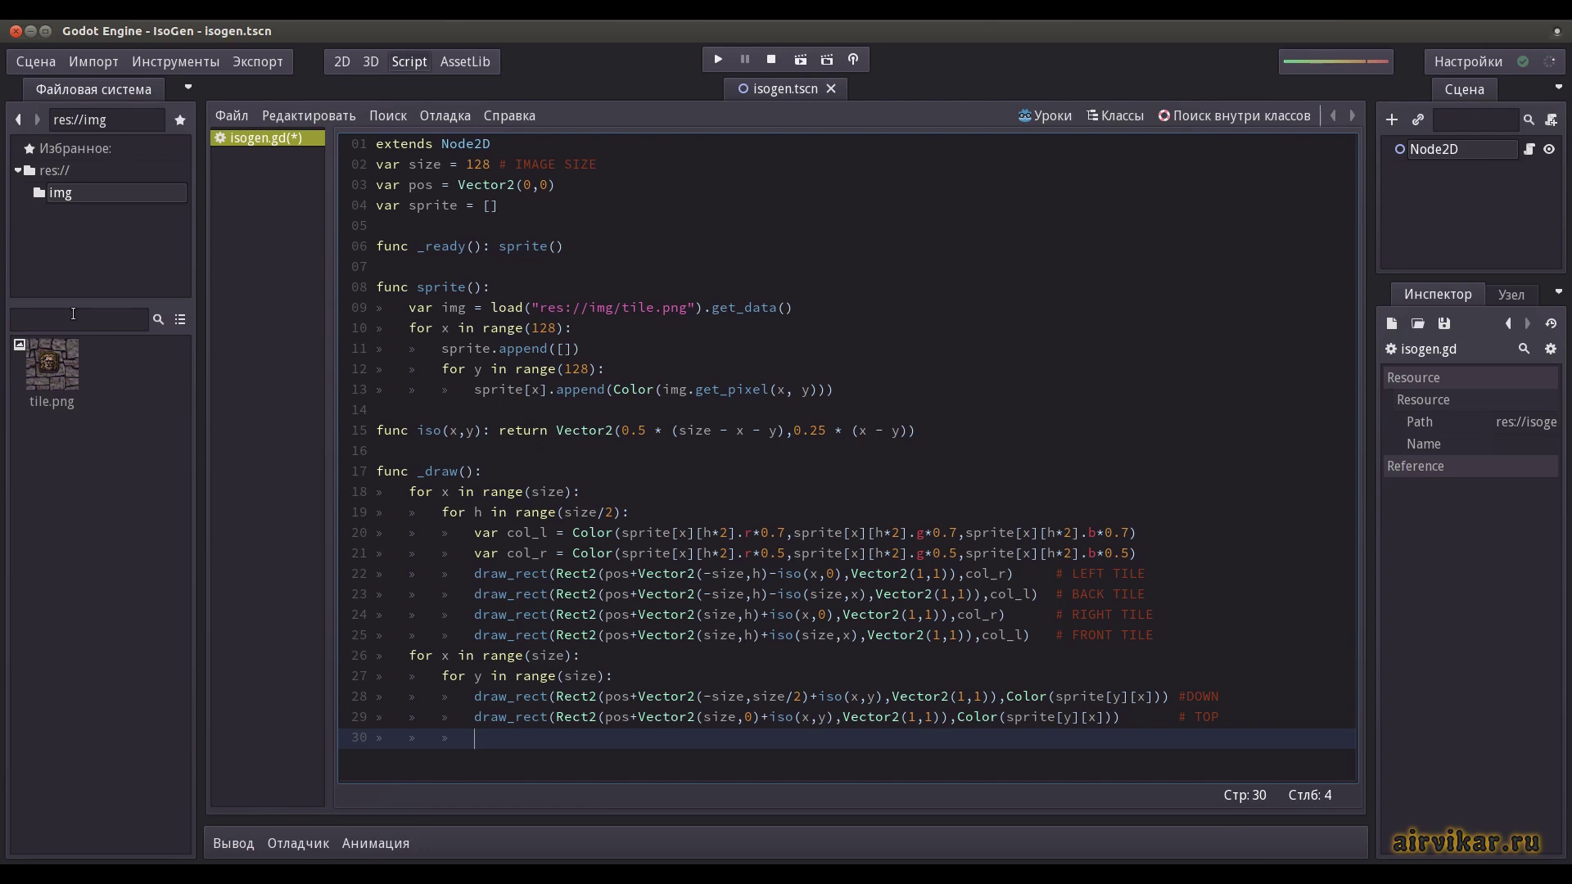
# - Reopen tile.png and compare its Inspector Size (128,128) with size = 128 on line 2
pyautogui.click(66, 368)
pyautogui.rightClick(66, 370)
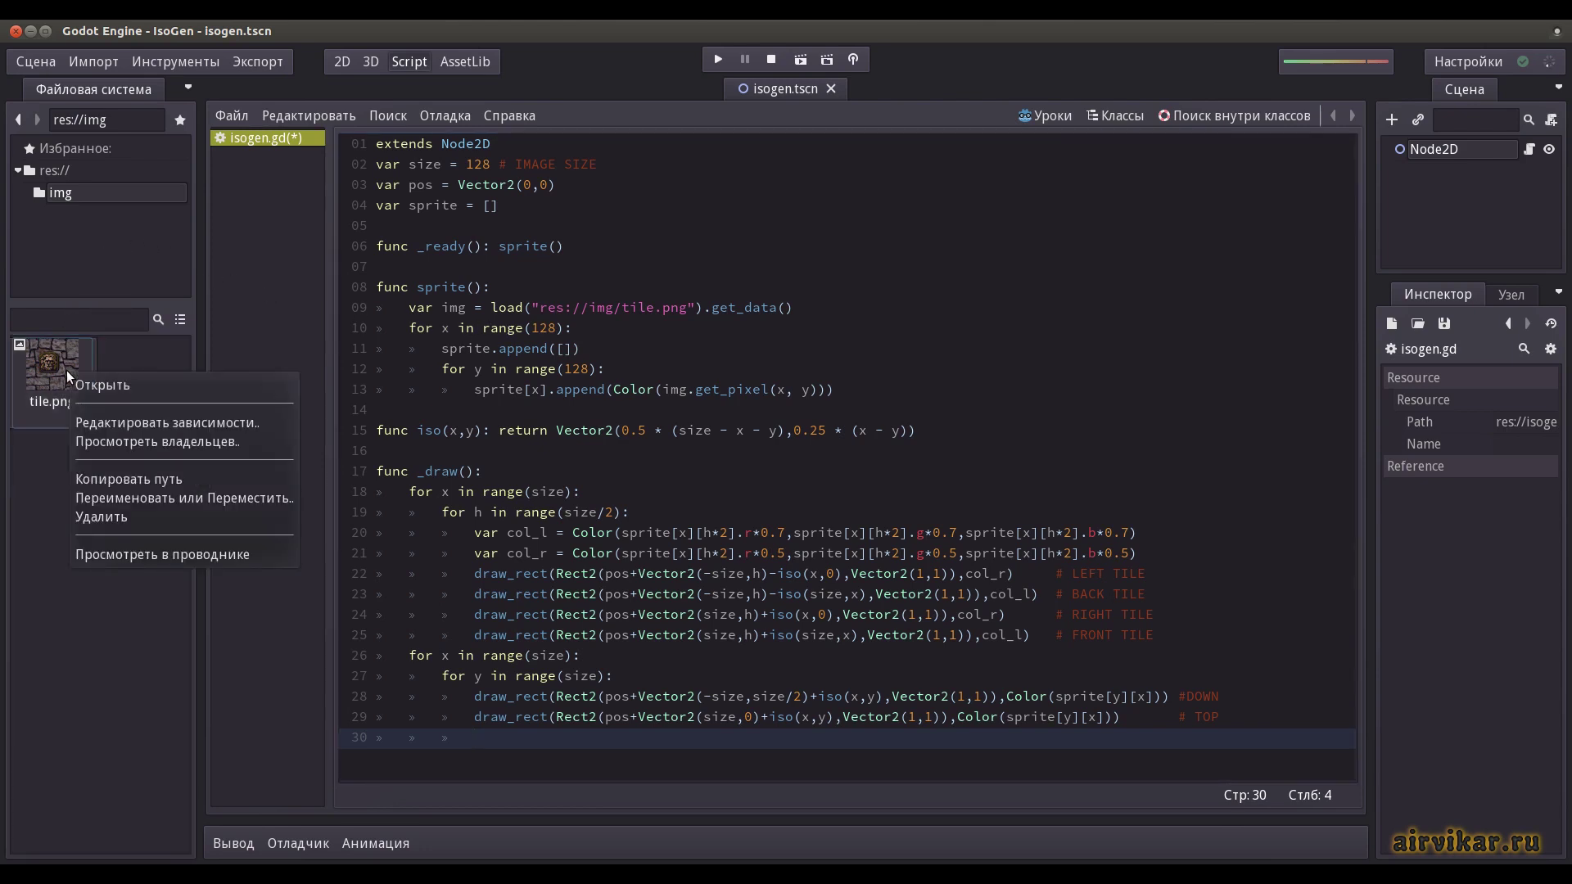
pyautogui.click(93, 383)
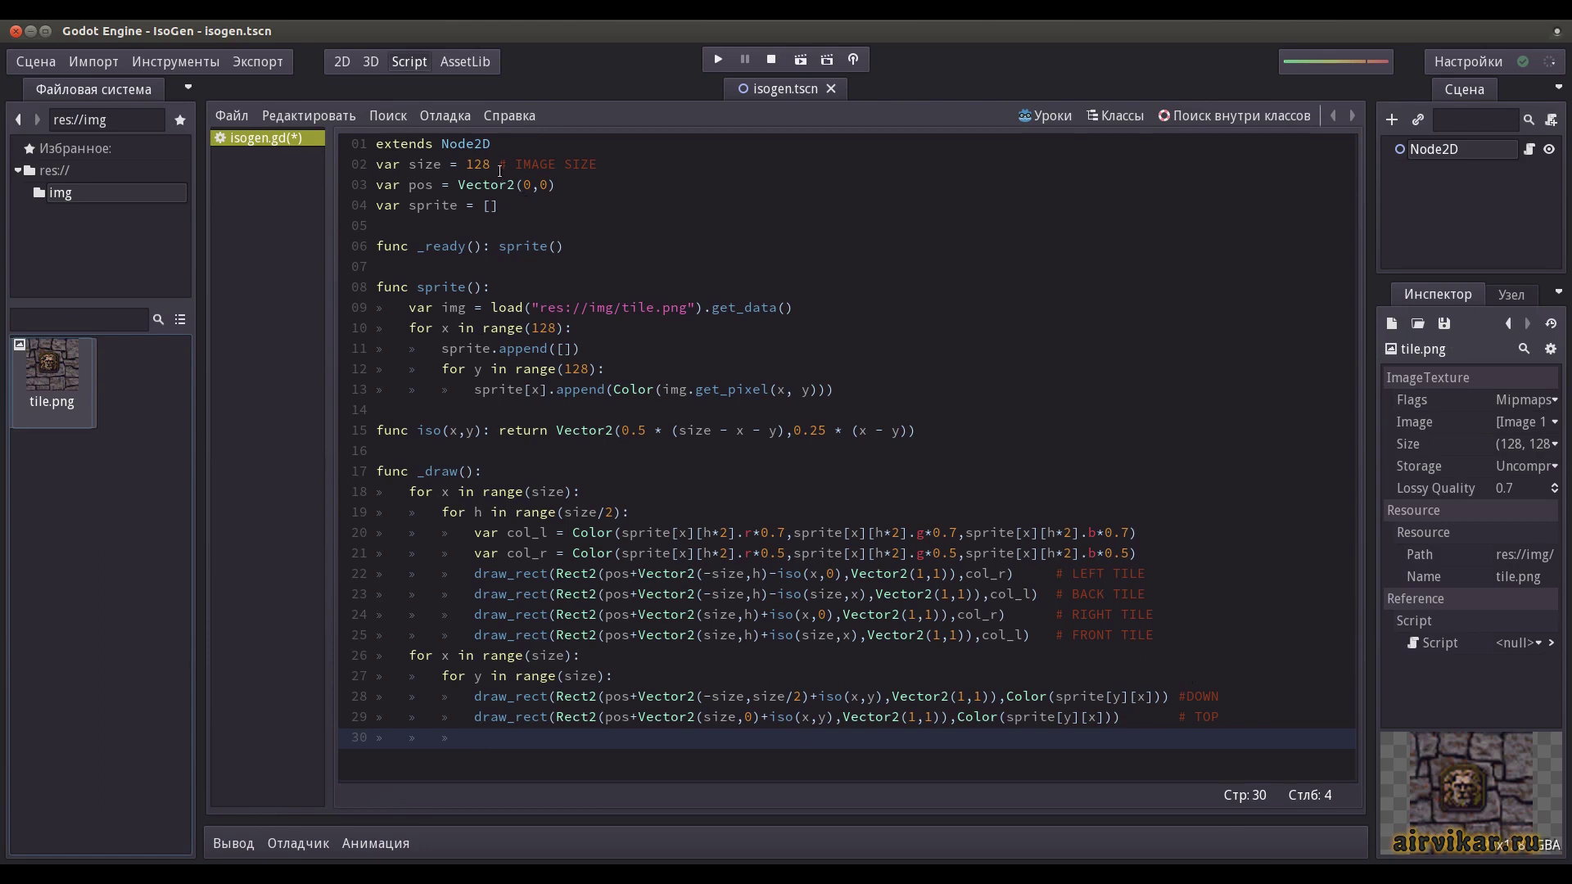
pyautogui.moveTo(490, 164); pyautogui.dragTo(411, 166)
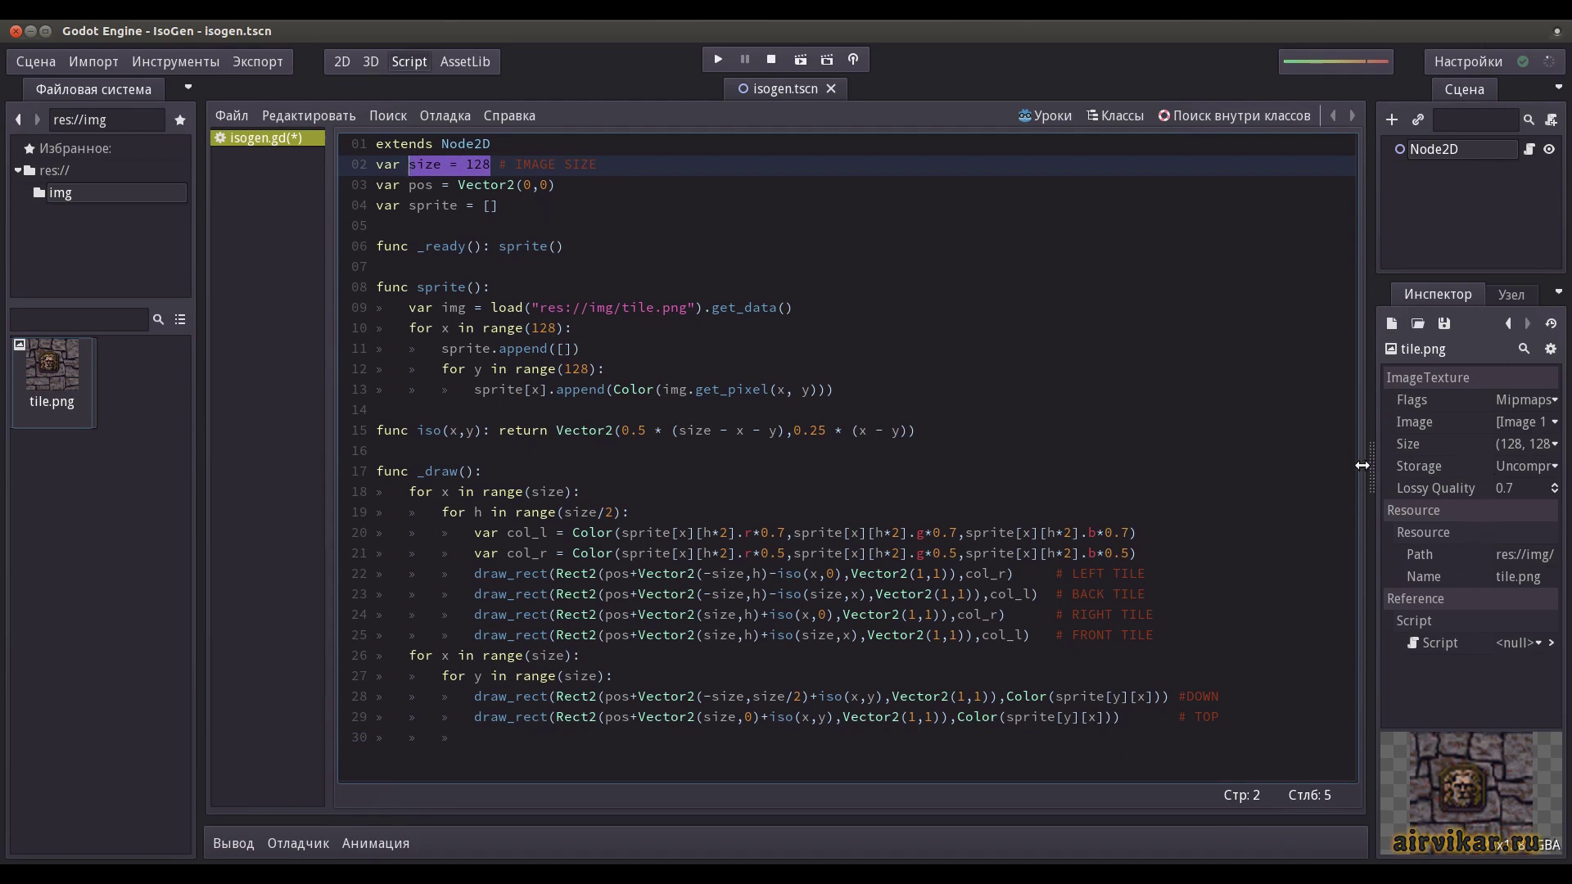
pyautogui.moveTo(1365, 460); pyautogui.dragTo(1279, 466)
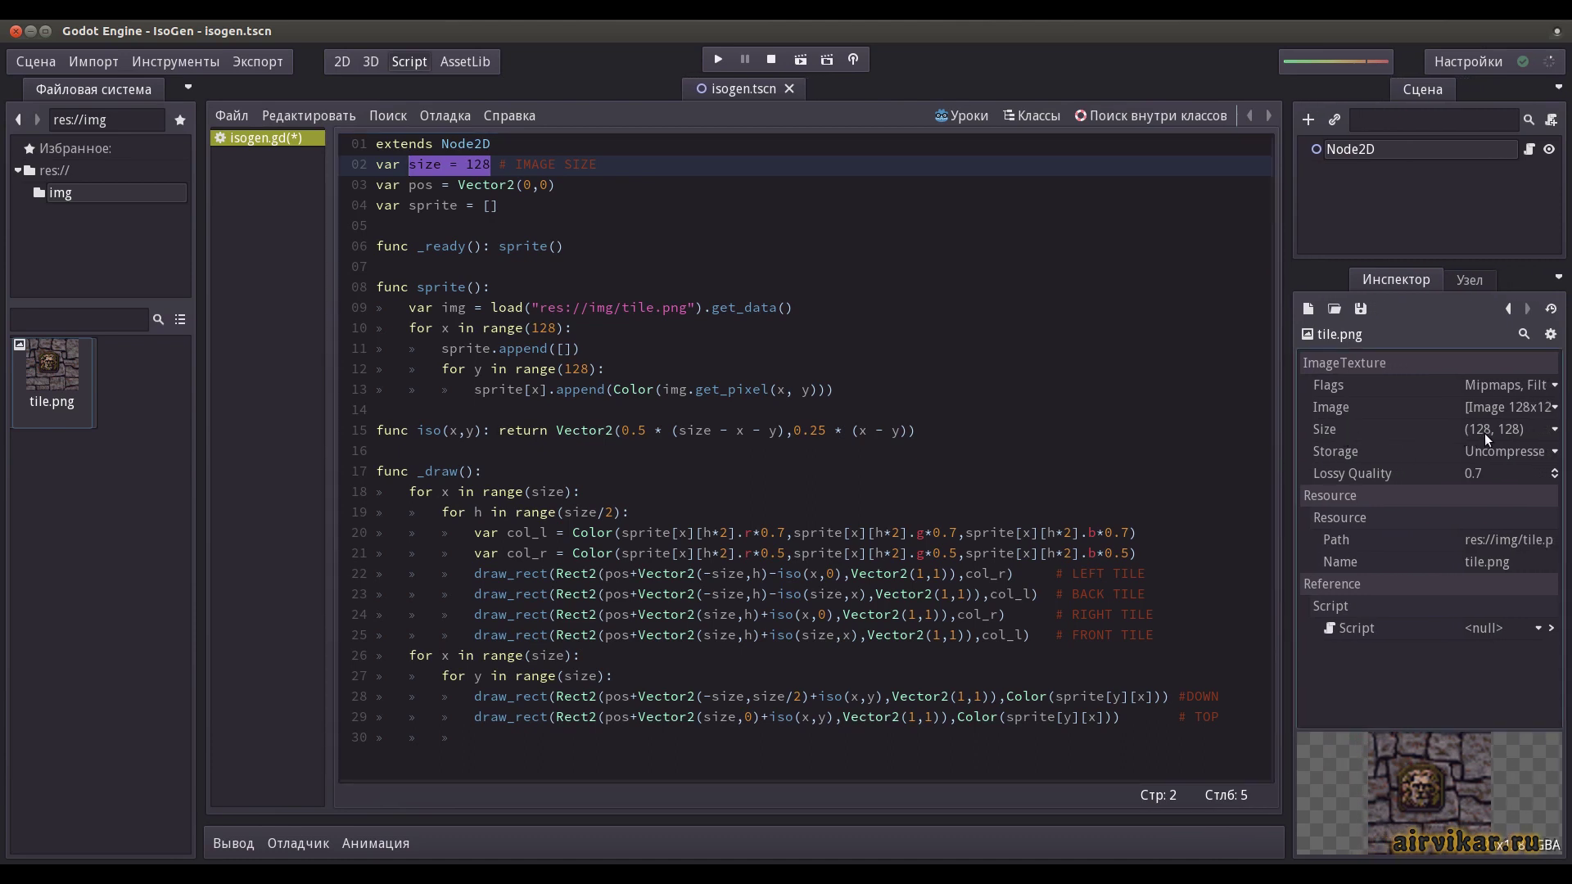
pyautogui.click(616, 171)
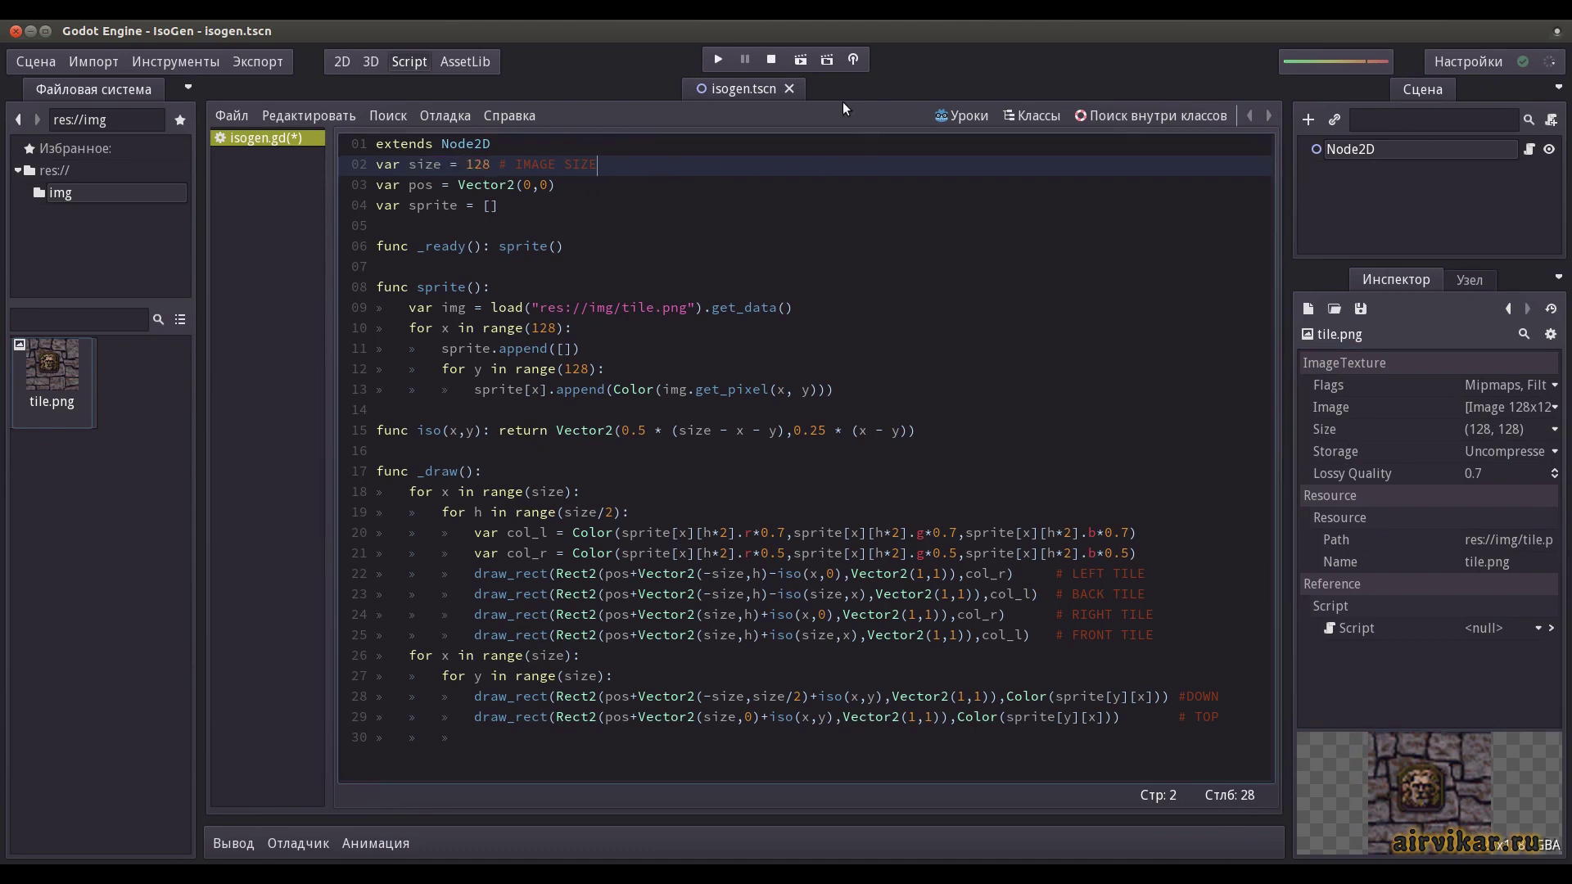
# - Preview the scene, change pos on line 3 to Vector2(512,300), and rerun it to show two cubes
pyautogui.click(800, 61)
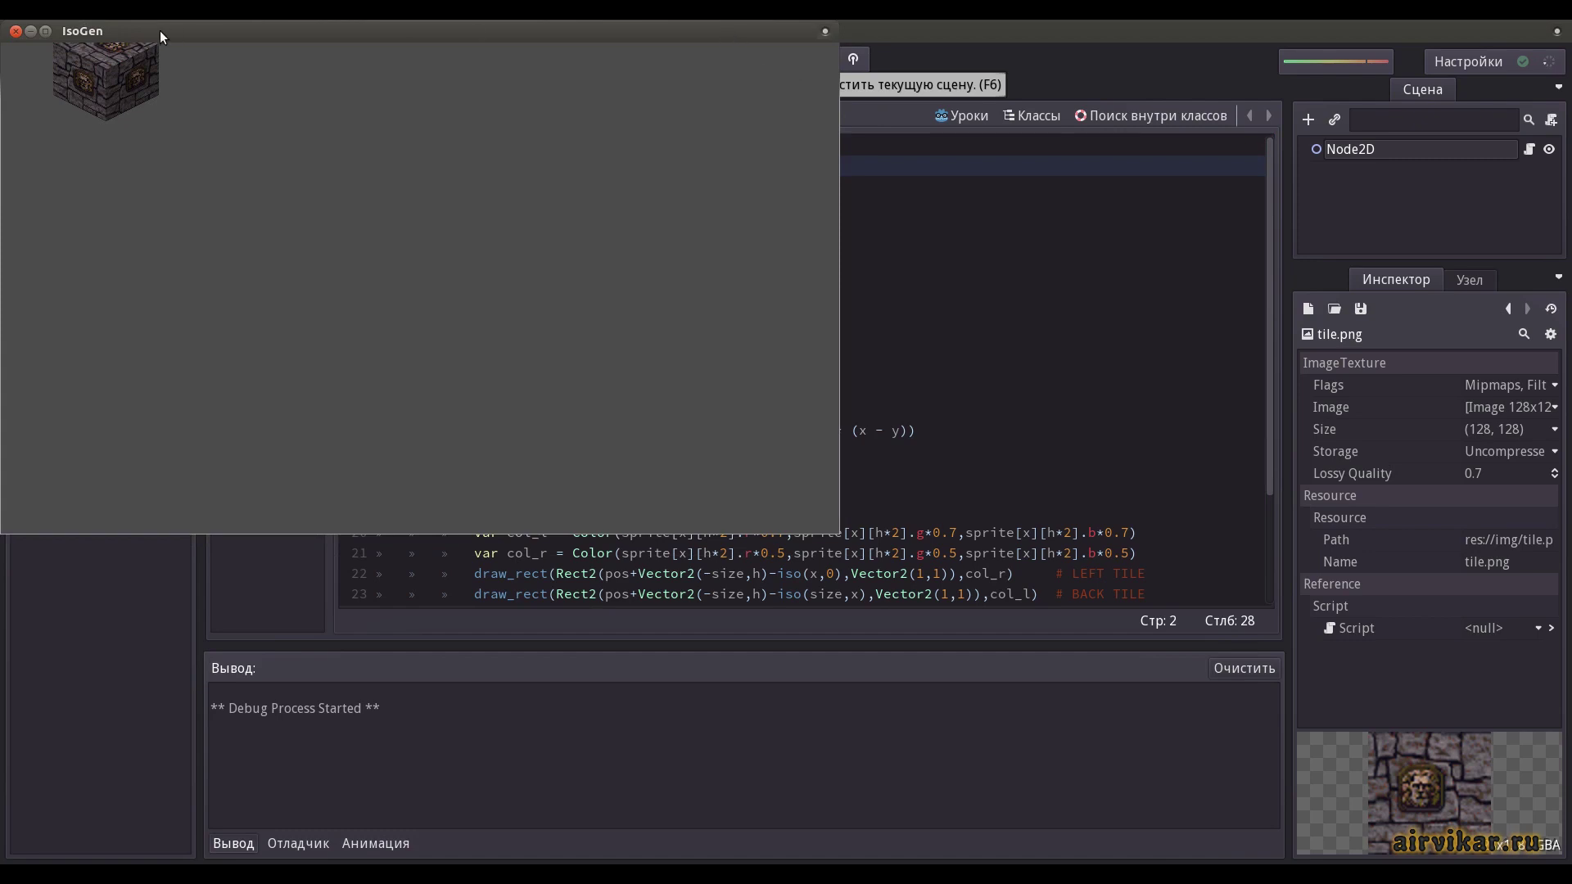
pyautogui.click(16, 32)
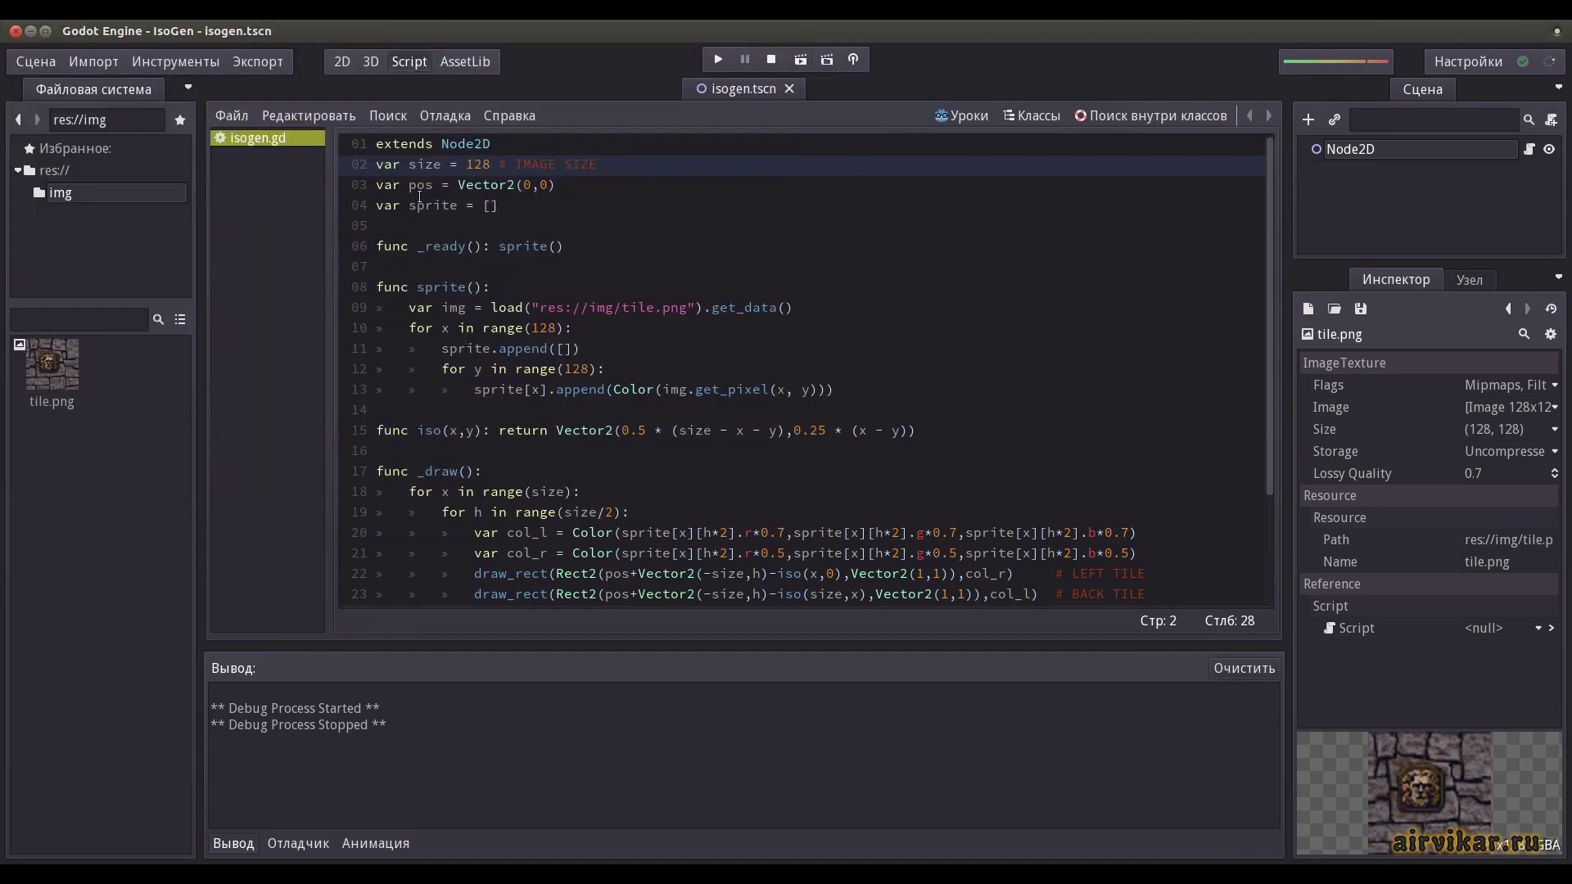
pyautogui.click(534, 185)
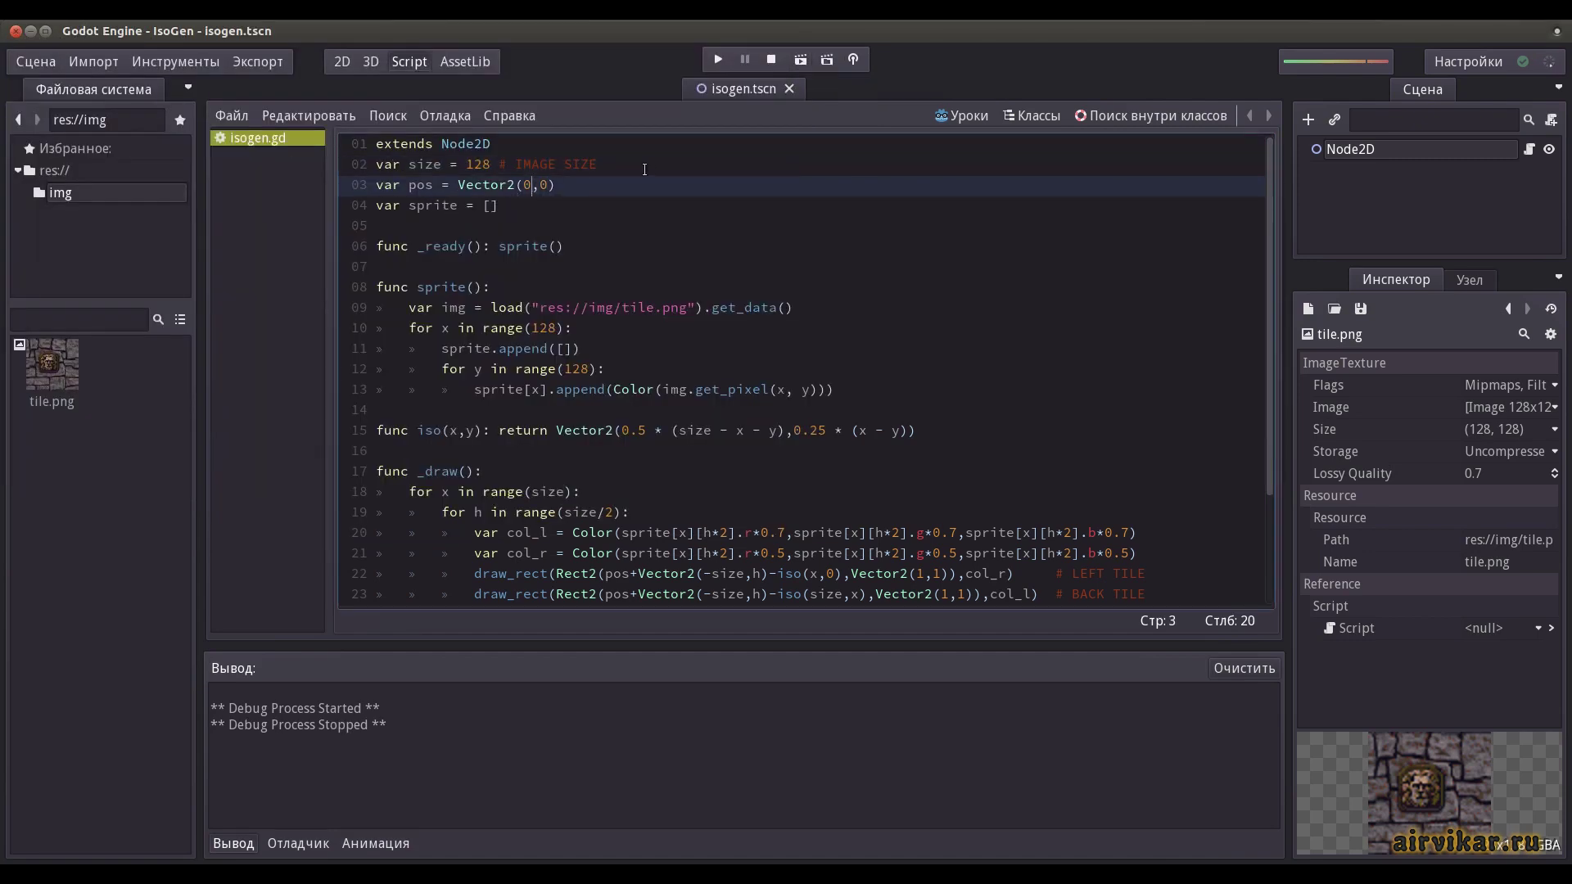
pyautogui.press('BackSpace')
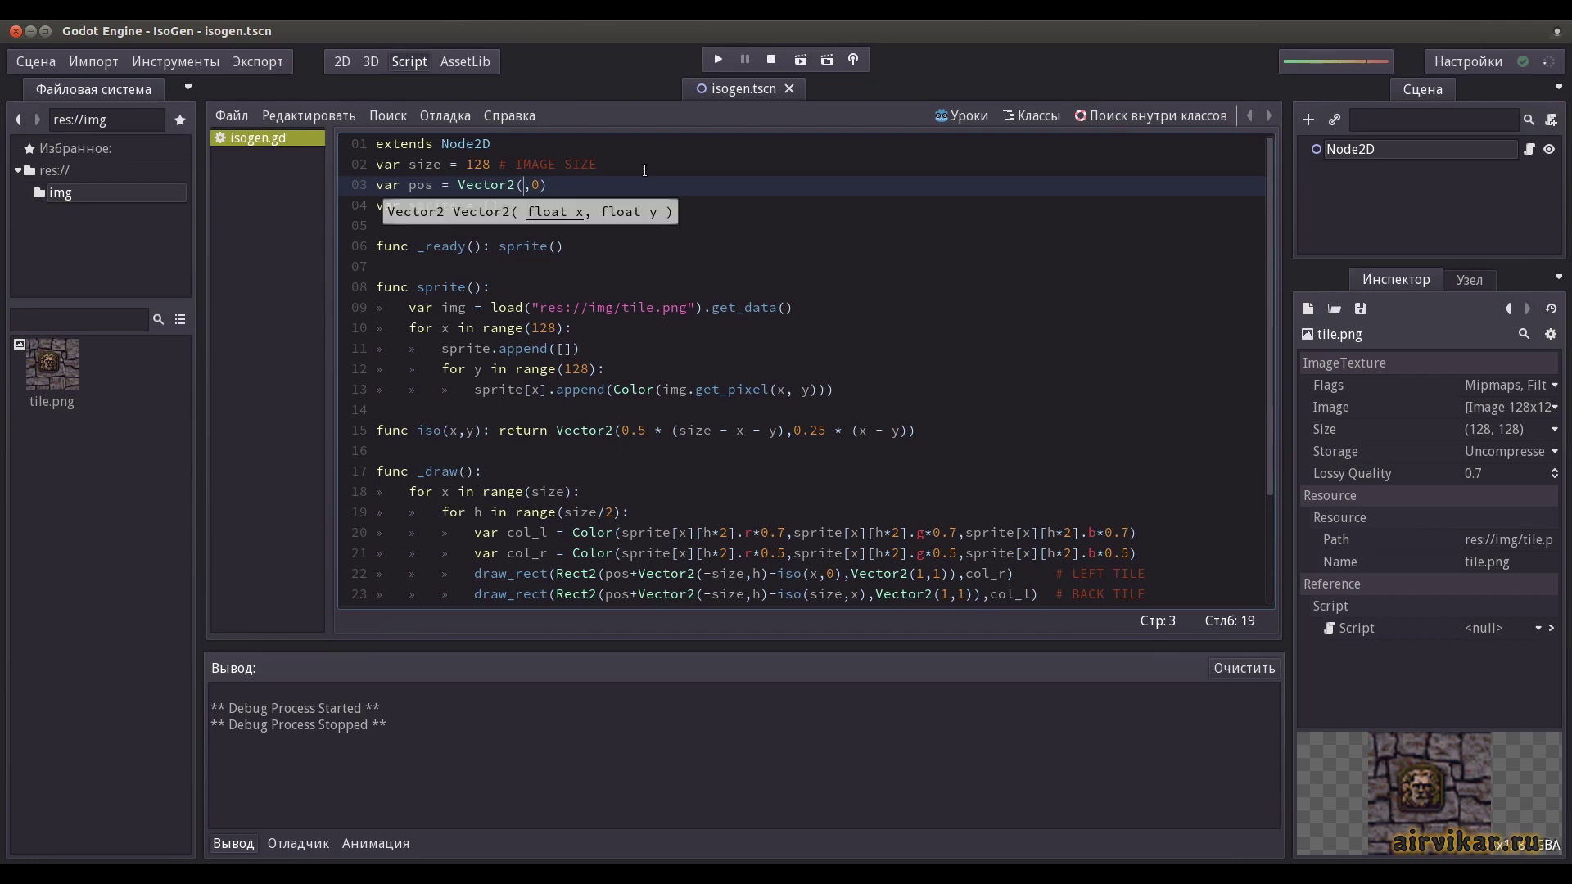
pyautogui.write('512')
pyautogui.click(553, 185)
pyautogui.write('3')
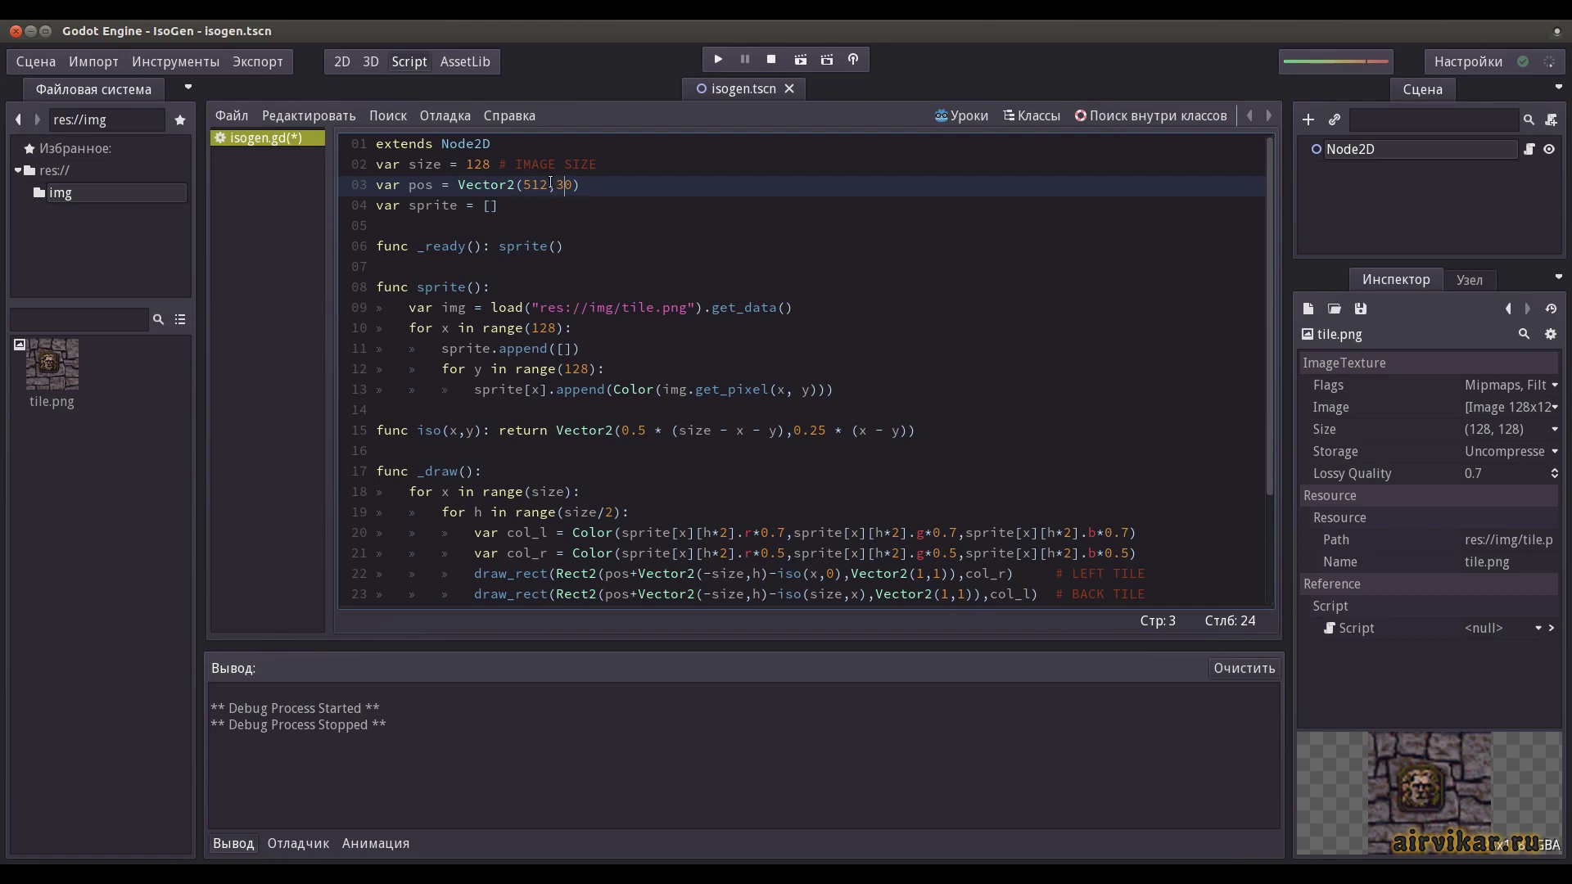
pyautogui.write('0')
pyautogui.click(596, 193)
pyautogui.click(239, 843)
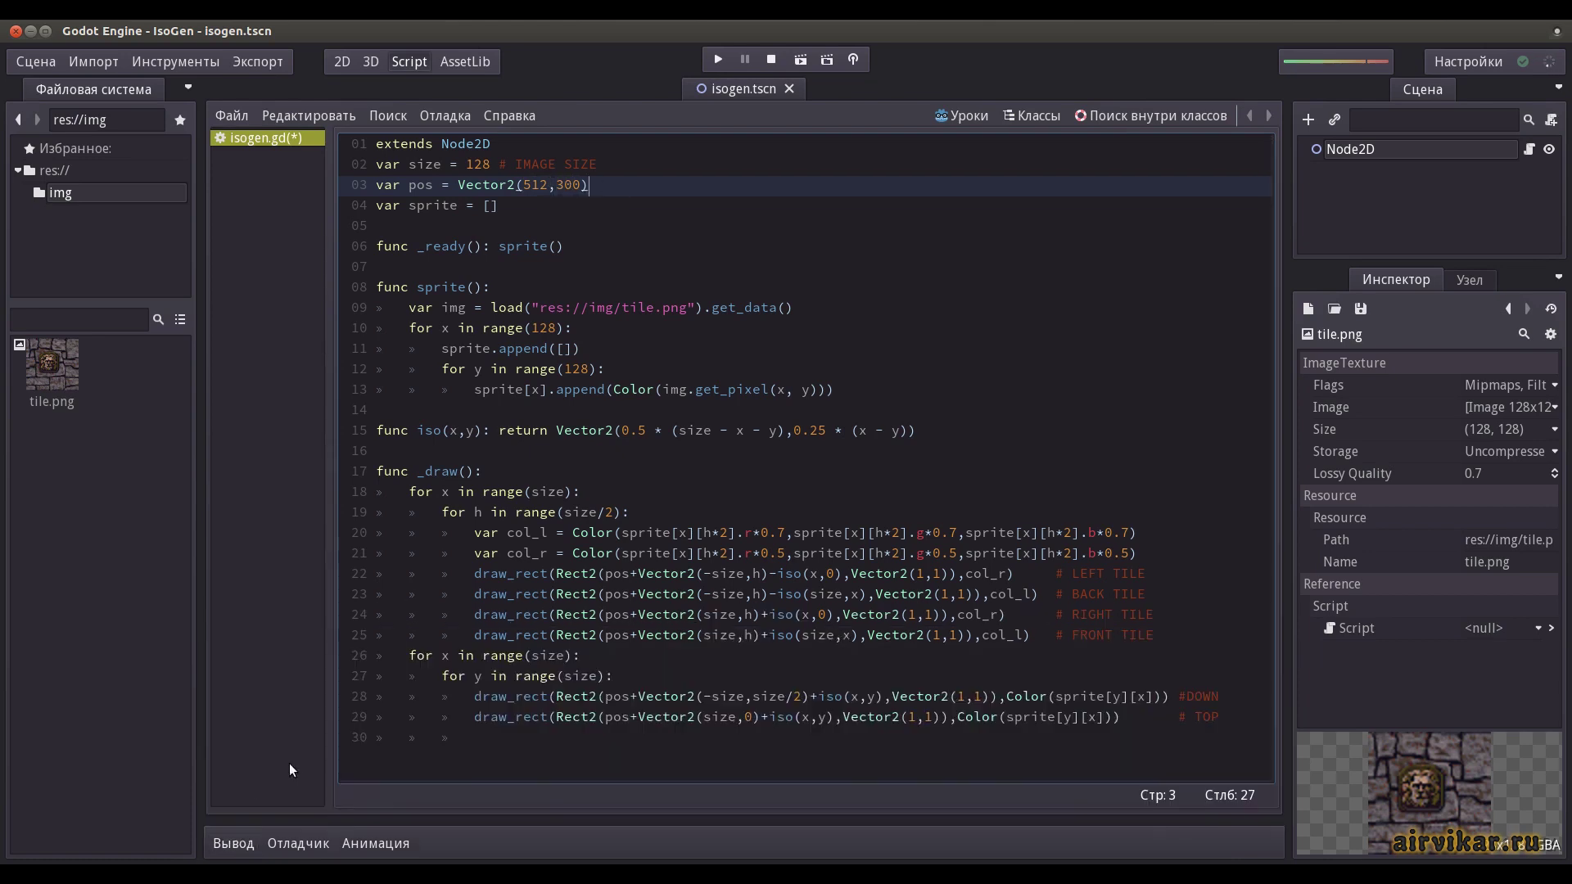
pyautogui.click(798, 59)
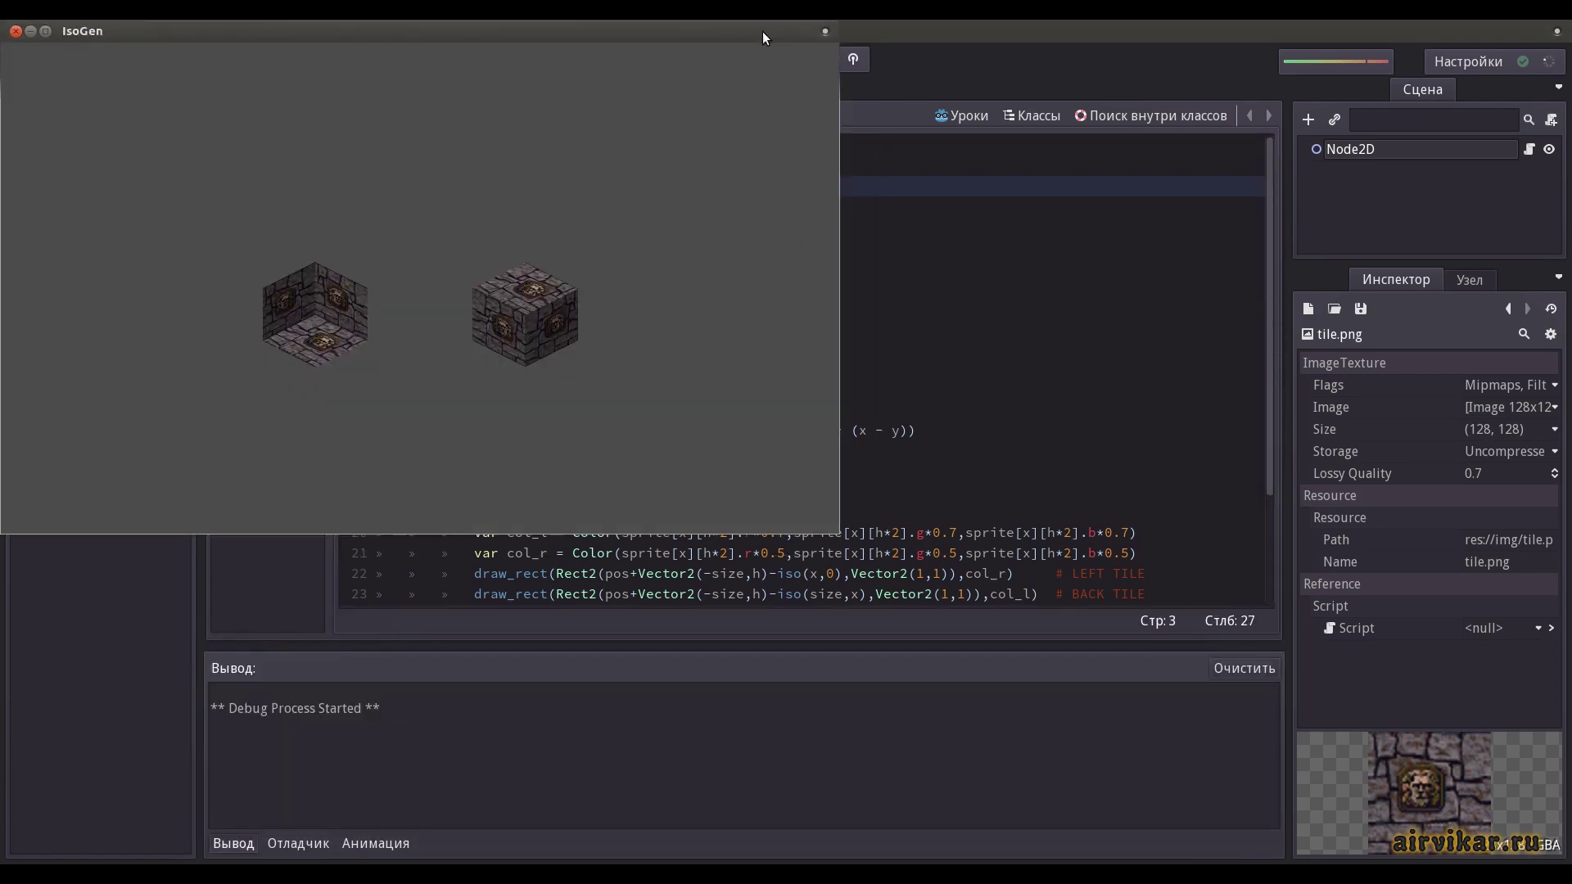
# - Drag the running IsoGen window to the centre of the screen
pyautogui.moveTo(762, 32); pyautogui.dragTo(1113, 195)
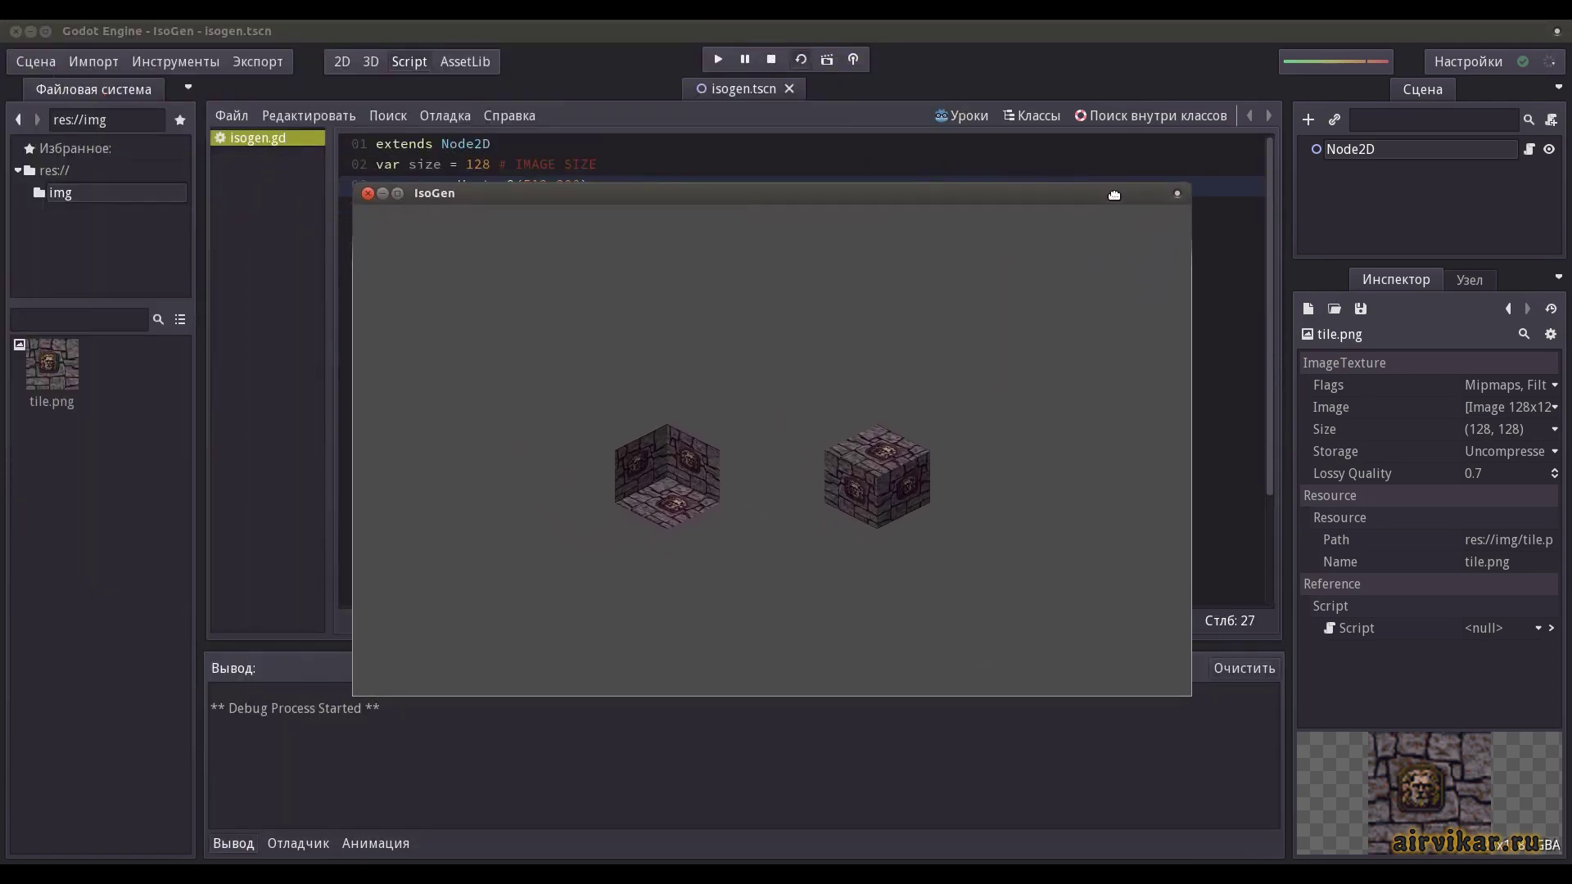